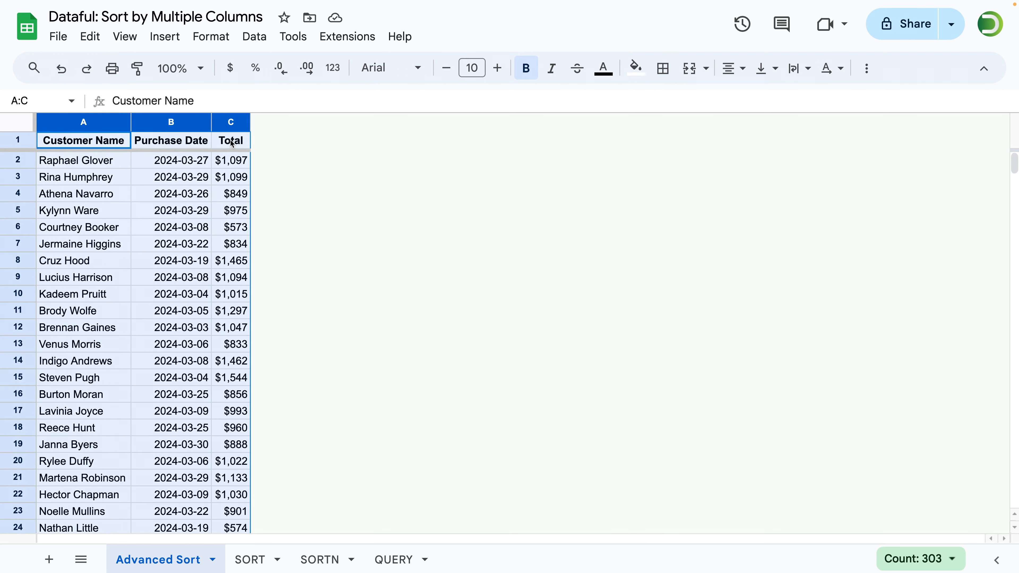
Set up an advanced range sort for columns A to C with a header row, using Purchase Date A to Z as the first key
{"action": "left_click", "coordinate": [248, 38]}
{"action": "mouse_move", "coordinate": [265, 96]}
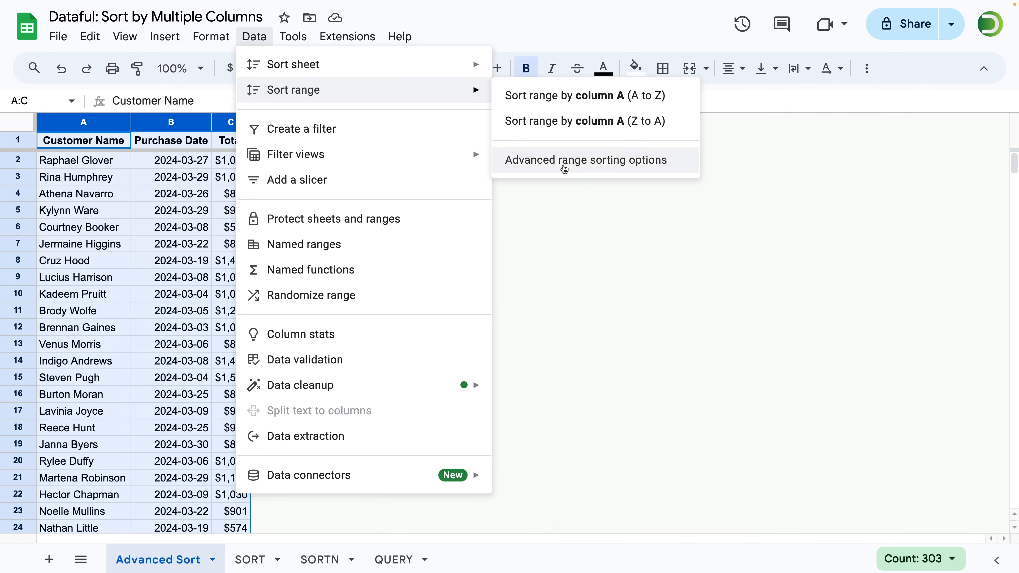
{"action": "left_click", "coordinate": [564, 169]}
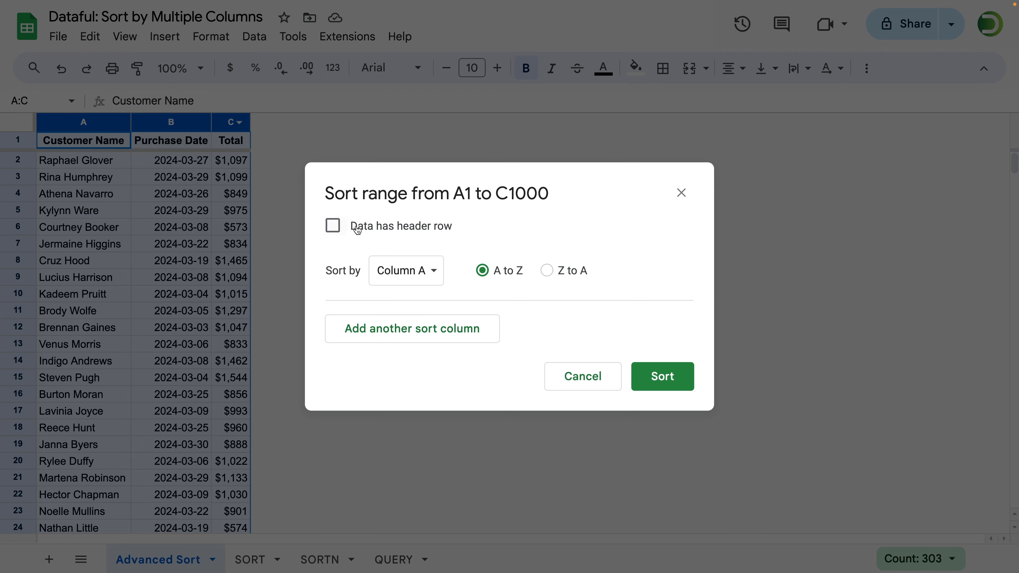
{"action": "left_click", "coordinate": [372, 227]}
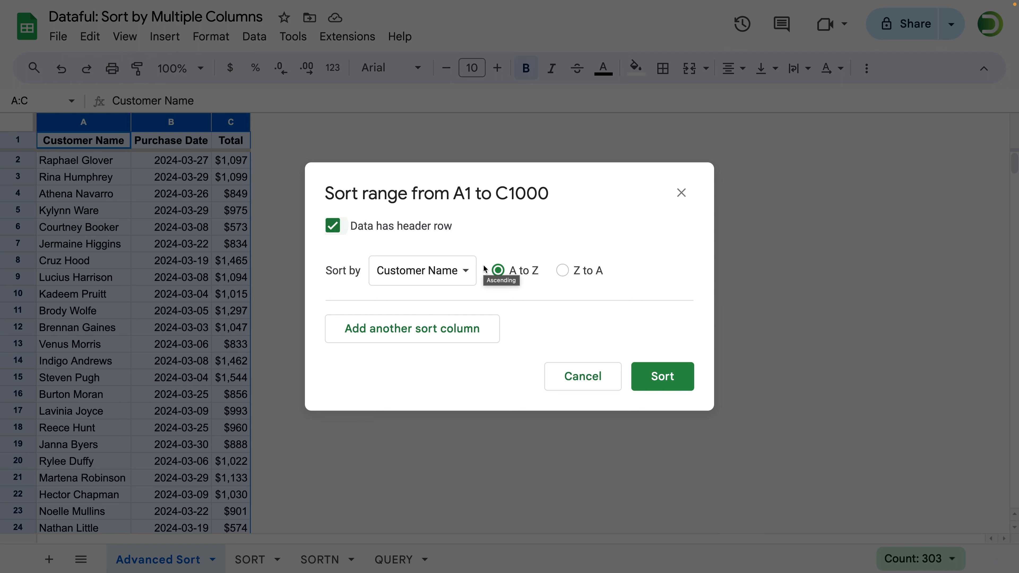
{"action": "left_click", "coordinate": [461, 271]}
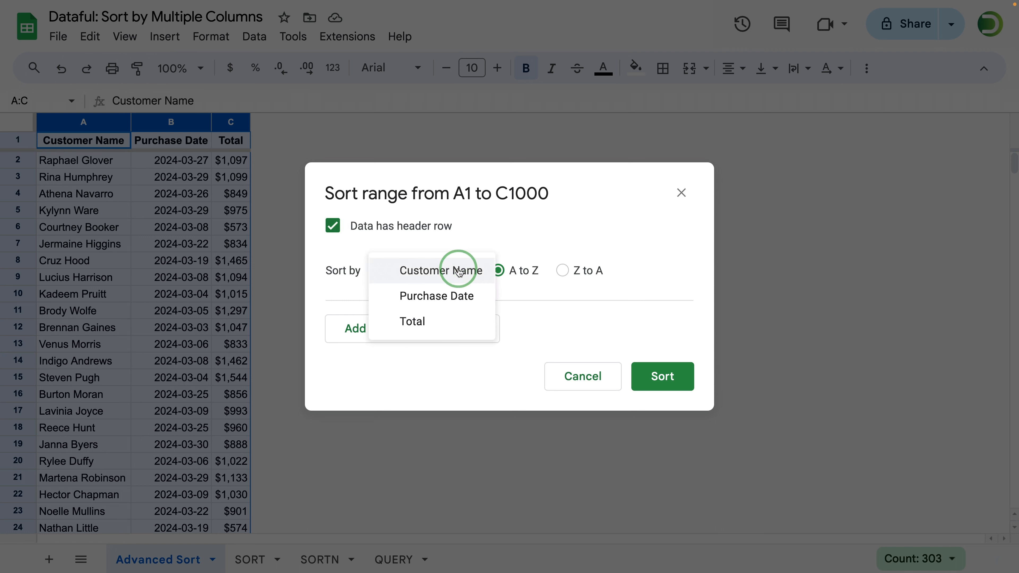
{"action": "left_click", "coordinate": [451, 297]}
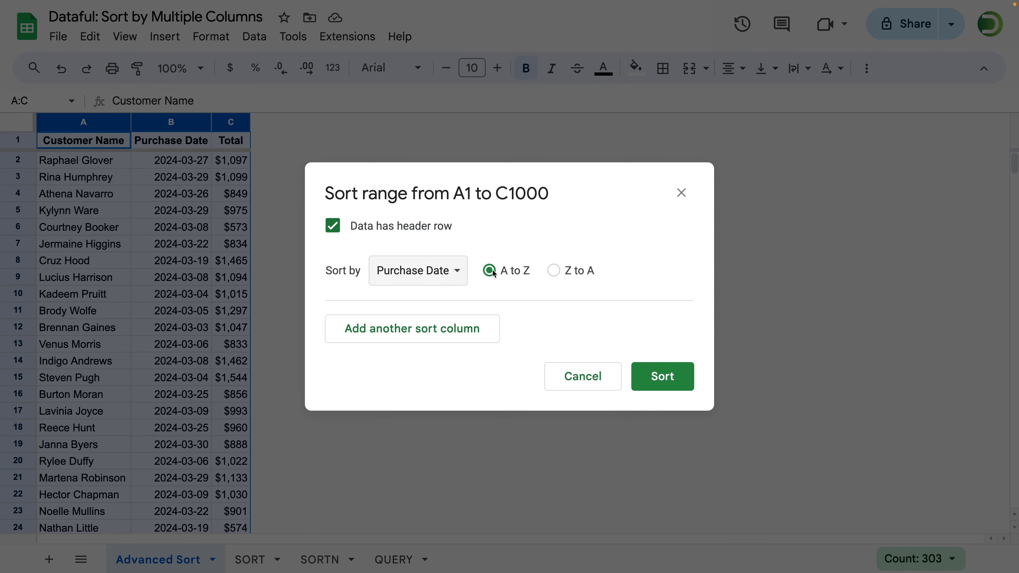
Add Total, Z to A, as the second sort column and run the sort
{"action": "left_click", "coordinate": [461, 323]}
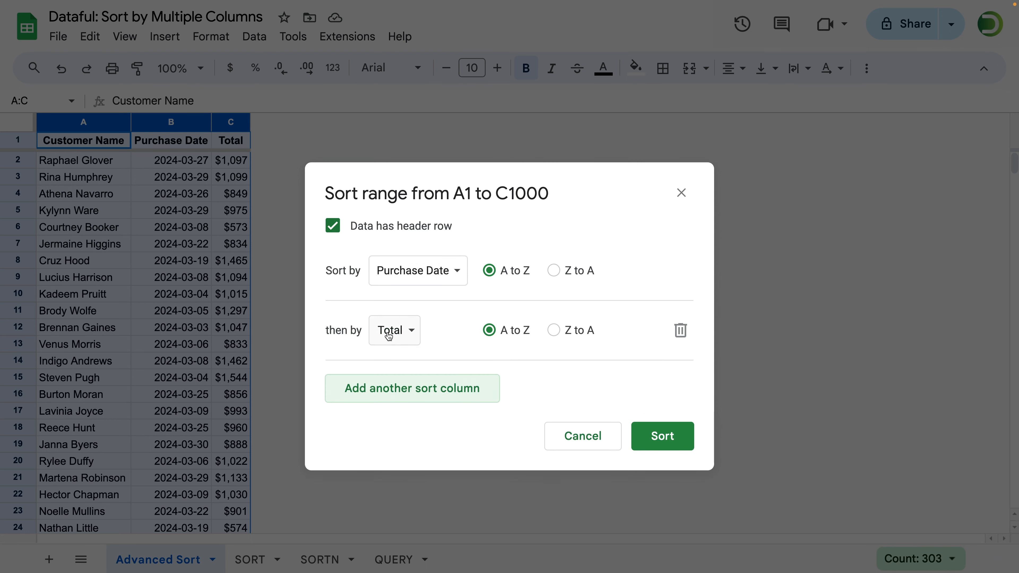
{"action": "left_click", "coordinate": [558, 330]}
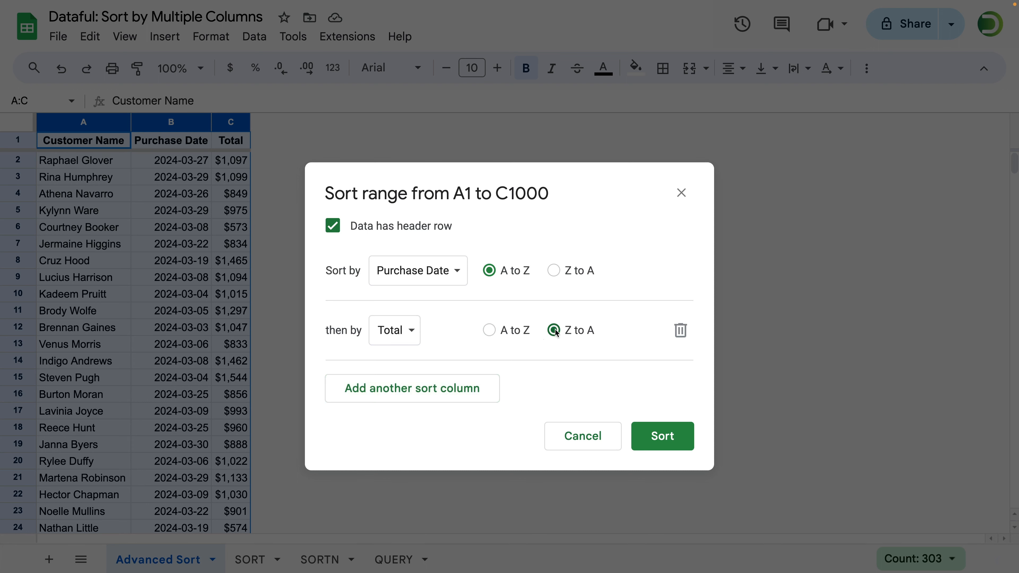
{"action": "left_click", "coordinate": [671, 443]}
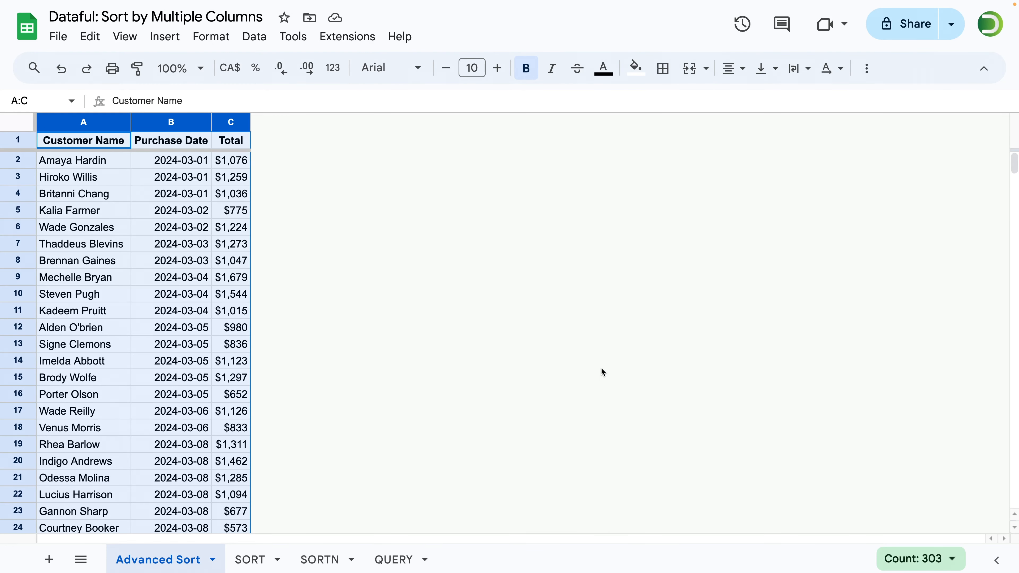
Examine the order of the purchase dates and totals from the first rows down to the end of the data
{"action": "left_click", "coordinate": [168, 160]}
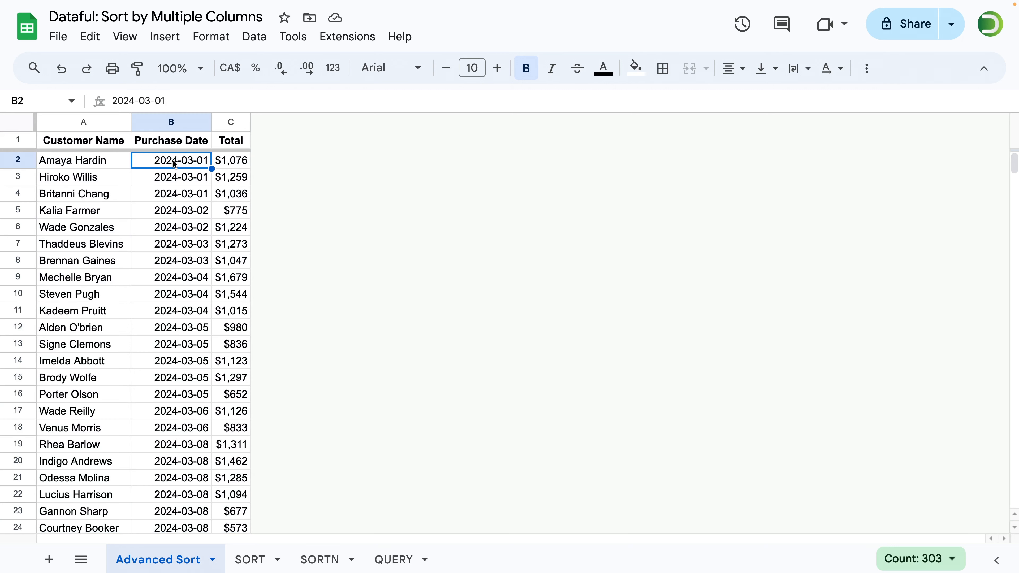
{"action": "left_click_drag", "start_coordinate": [168, 161], "coordinate": [177, 393]}
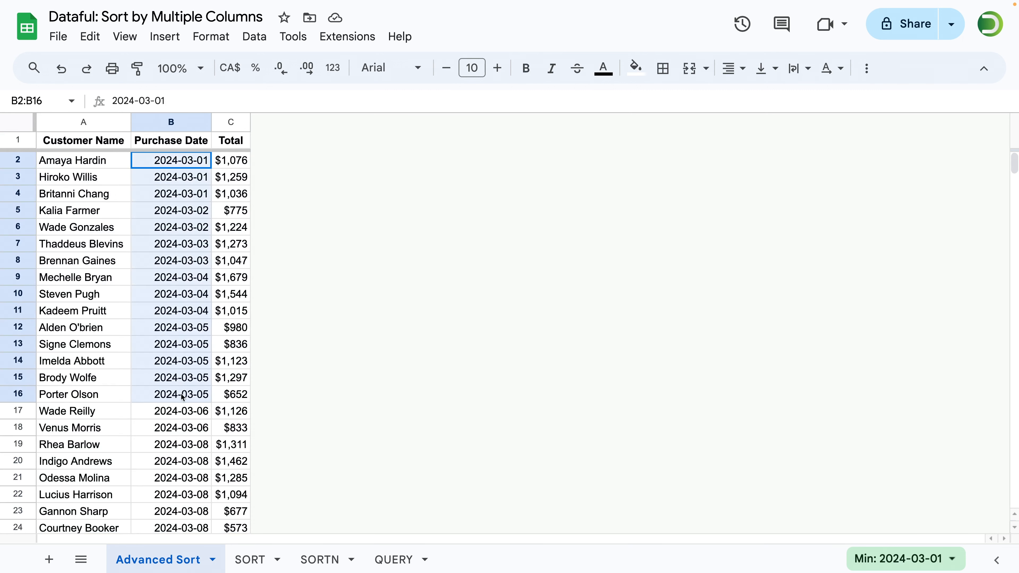
{"action": "left_click_drag", "start_coordinate": [243, 162], "coordinate": [247, 329]}
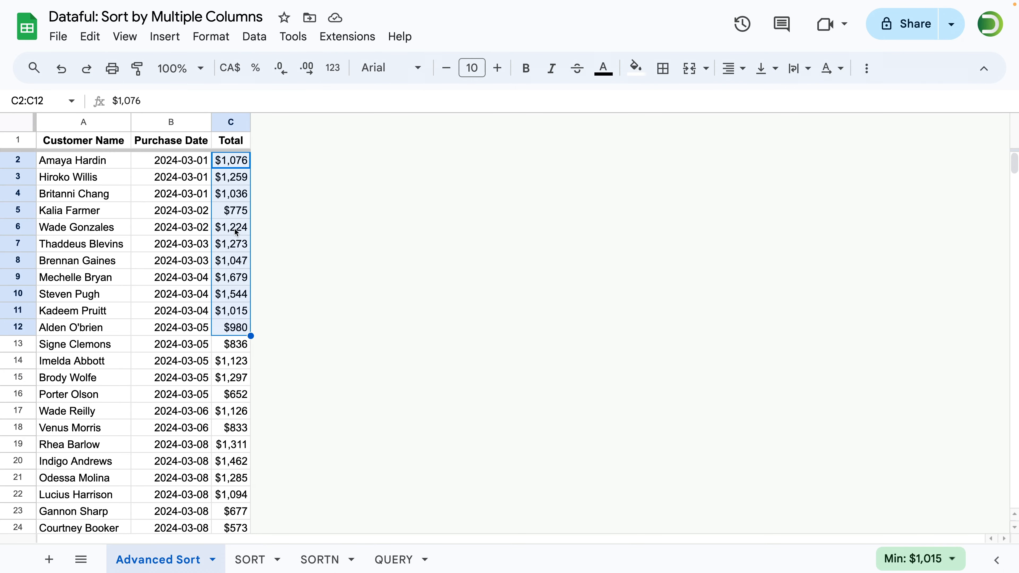
{"action": "left_click", "coordinate": [169, 250]}
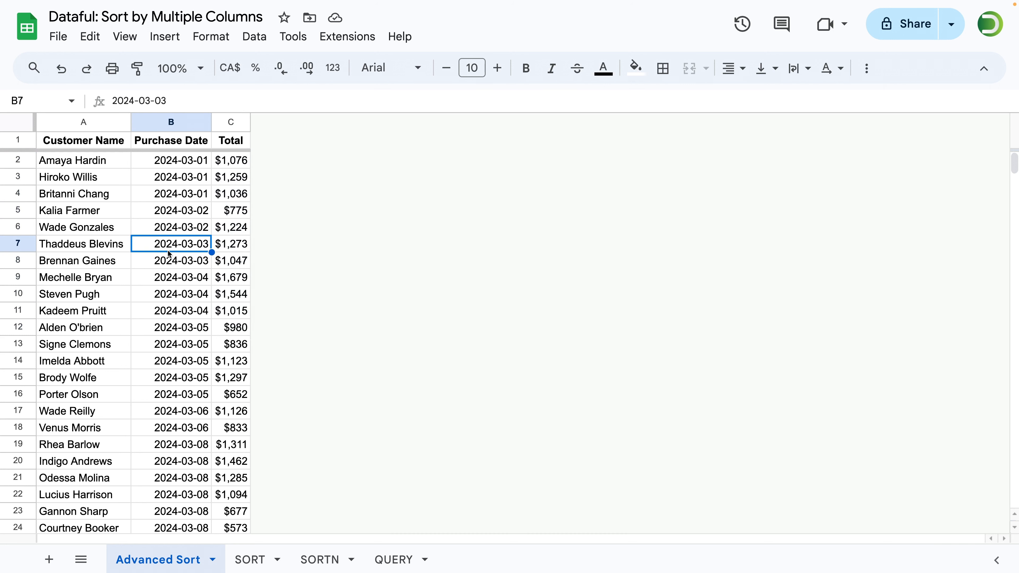
{"action": "scroll", "coordinate": [168, 250], "scroll_direction": "down", "scroll_amount": 10}
{"action": "scroll", "coordinate": [169, 252], "scroll_direction": "down", "scroll_amount": 17}
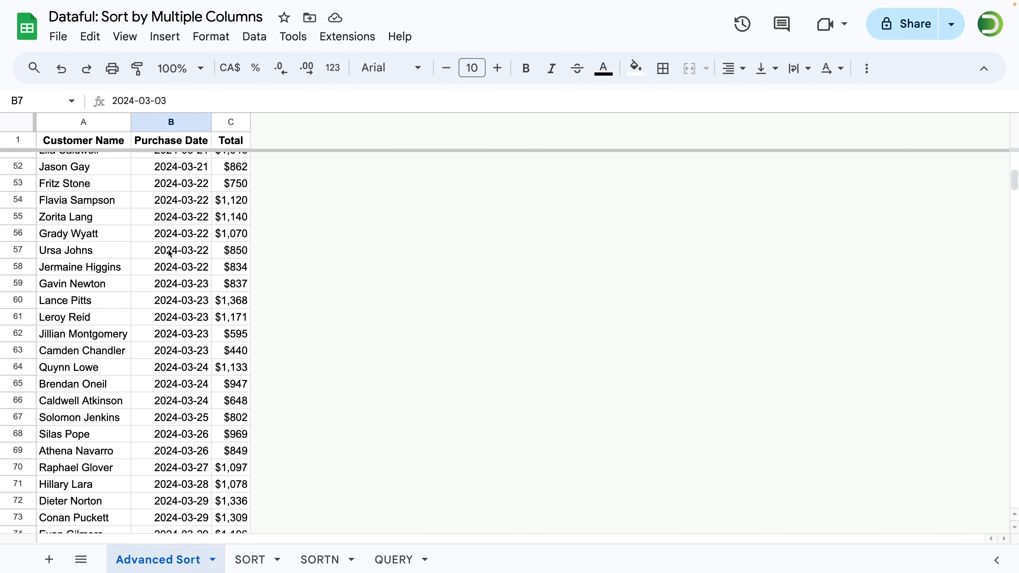
{"action": "scroll", "coordinate": [170, 253], "scroll_direction": "up", "scroll_amount": 3}
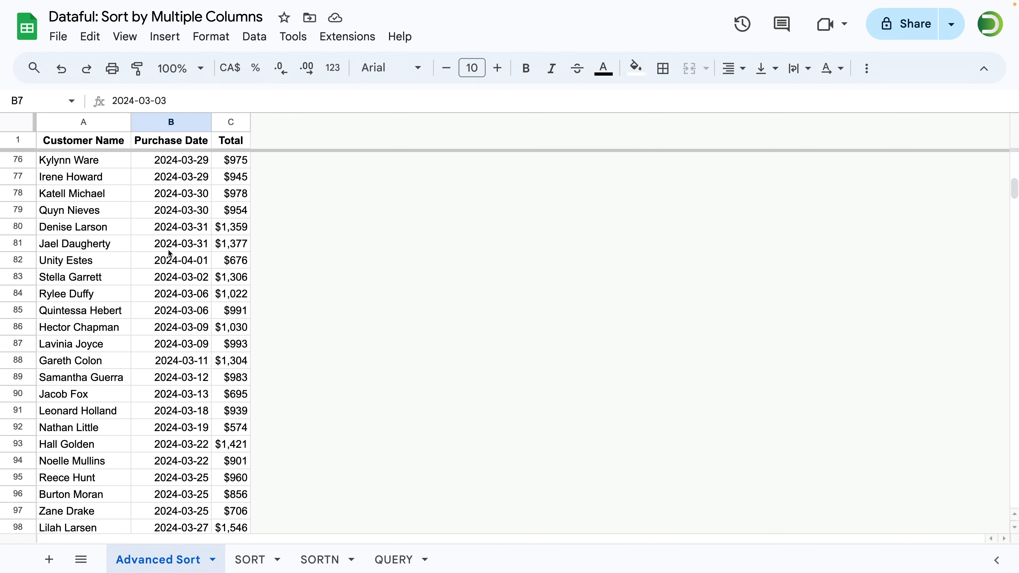
{"action": "scroll", "coordinate": [174, 241], "scroll_direction": "down", "scroll_amount": 2}
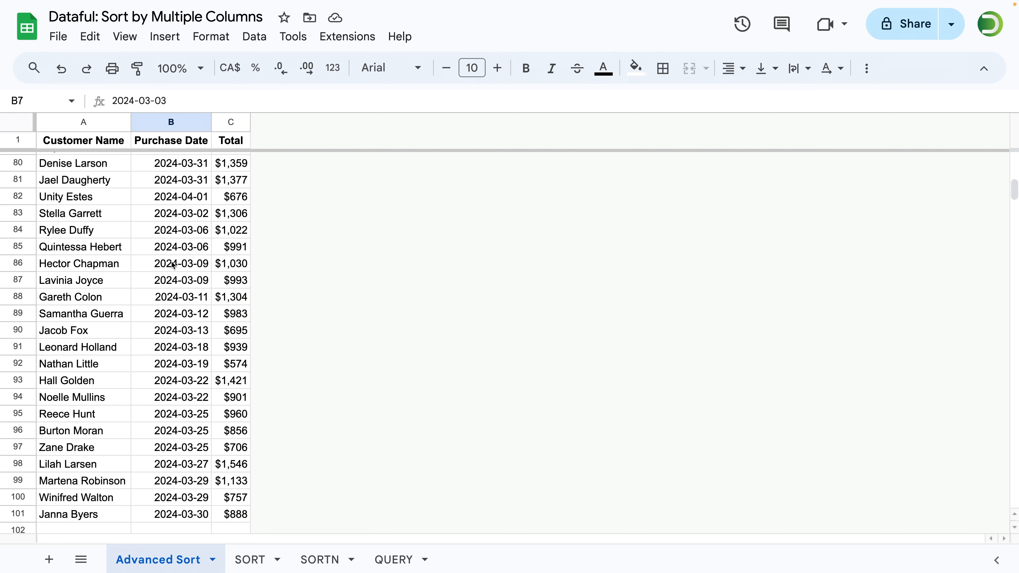
Check which number format is applied to the purchase dates in B83:B101 and in B82
{"action": "left_click", "coordinate": [181, 200]}
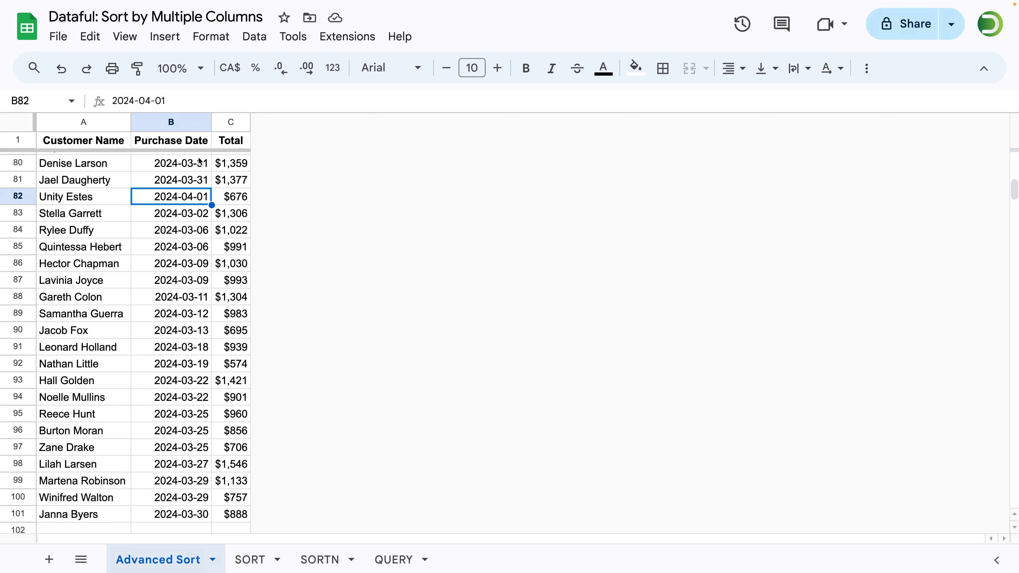
{"action": "left_click_drag", "start_coordinate": [187, 213], "coordinate": [189, 514]}
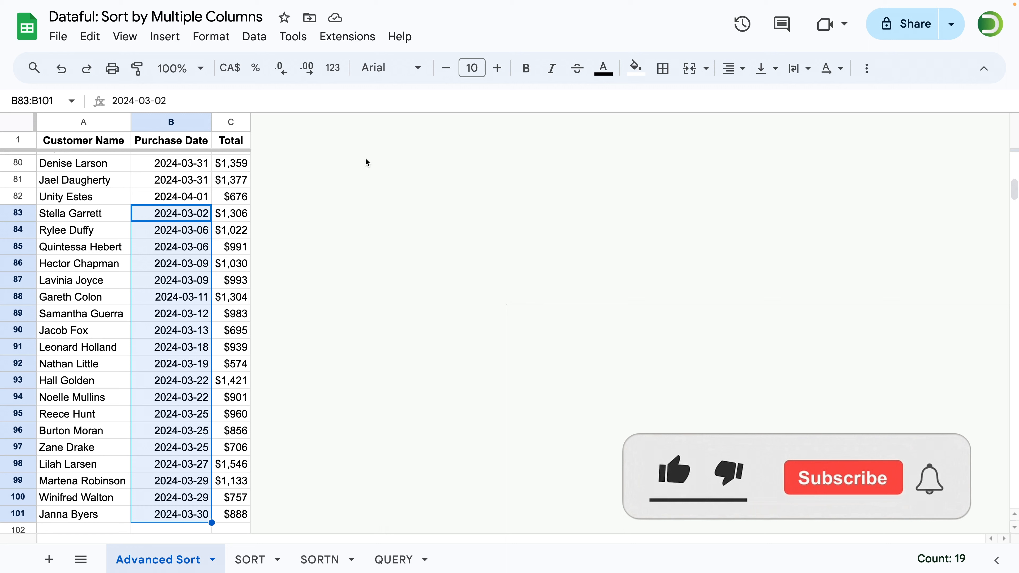
{"action": "left_click", "coordinate": [332, 67]}
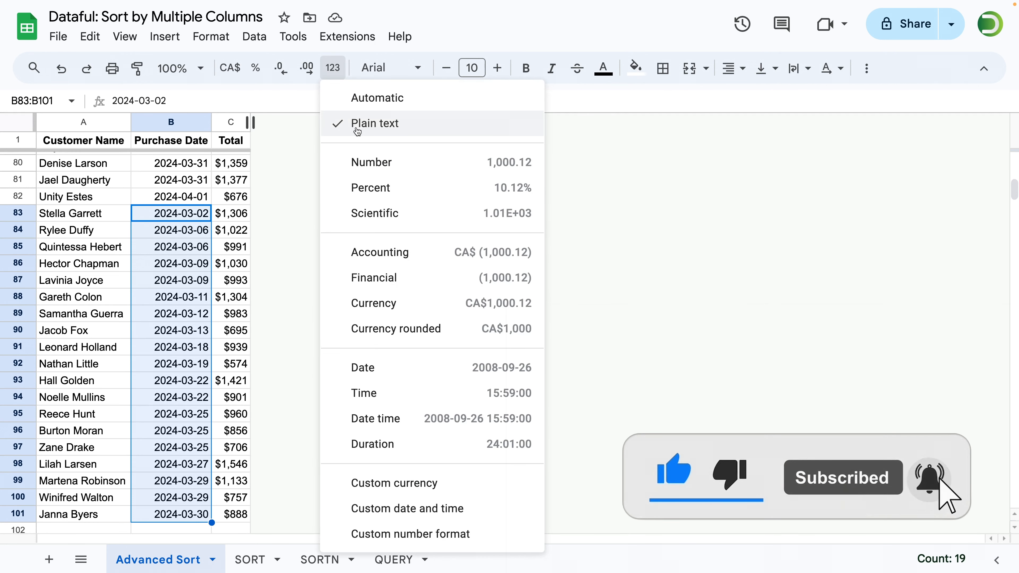
{"action": "left_click", "coordinate": [166, 197]}
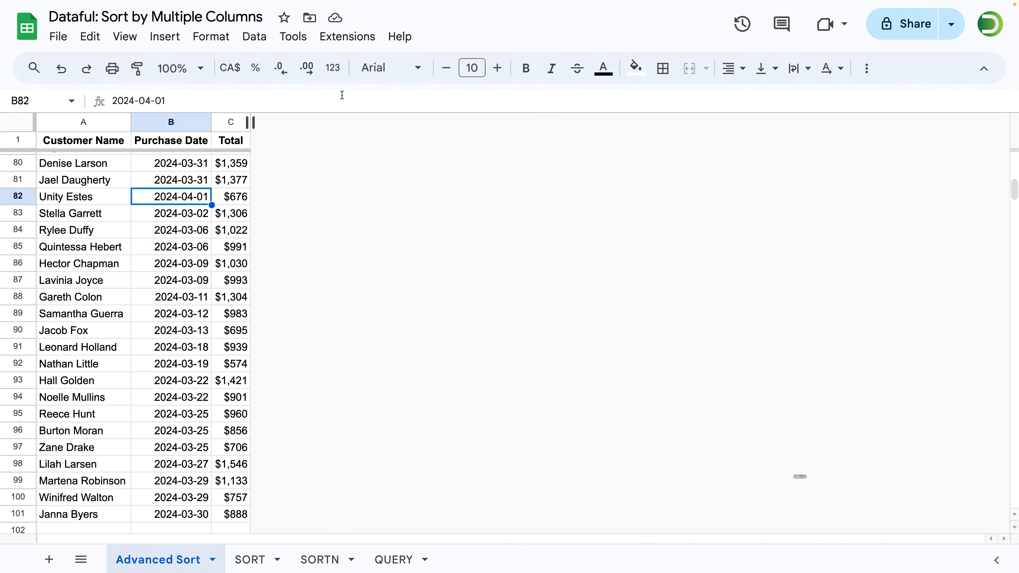
{"action": "left_click", "coordinate": [333, 68]}
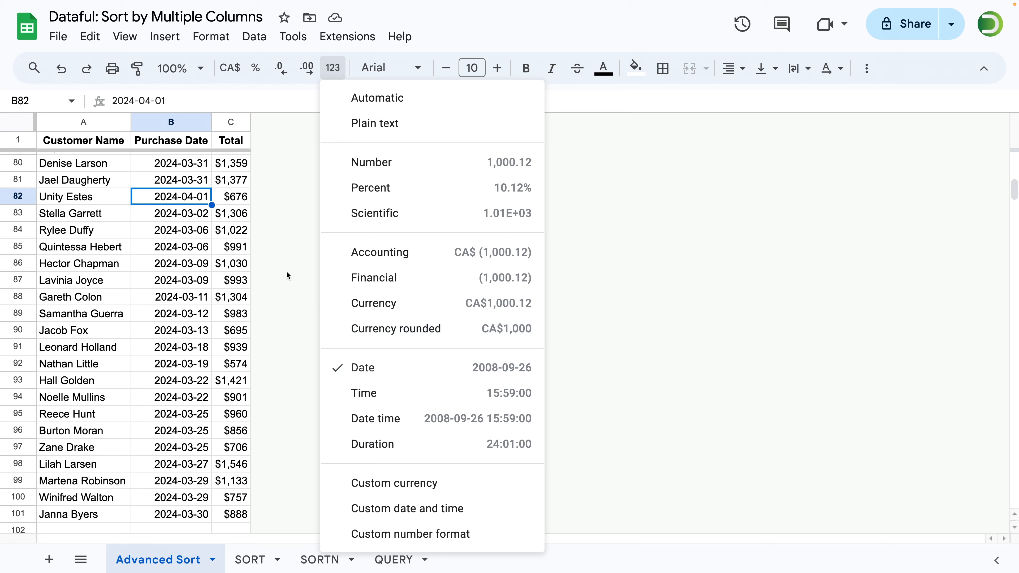
{"action": "left_click", "coordinate": [231, 263]}
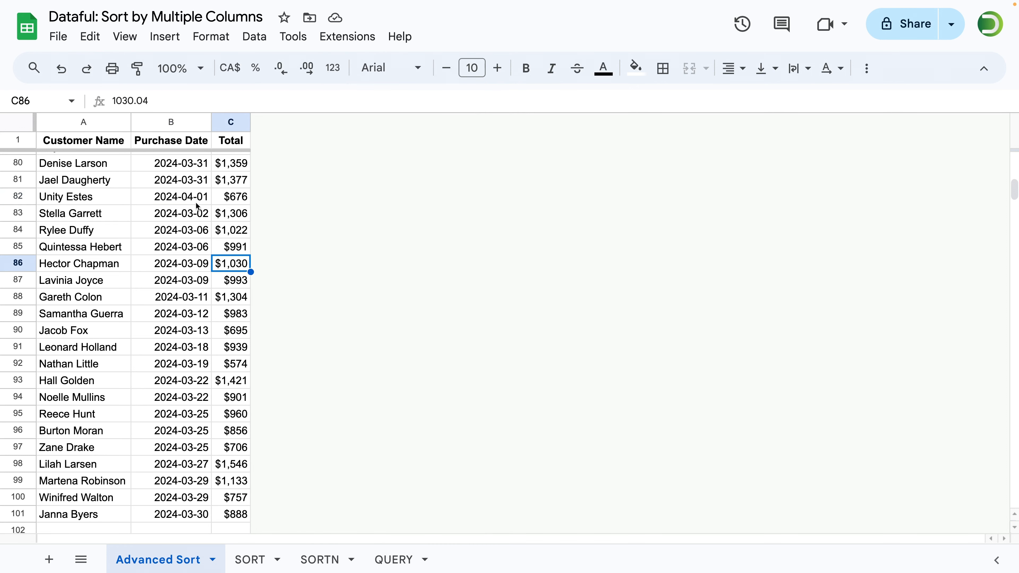
Compare the purchase dates in B82:B84 and inspect the dates and totals in rows 2 to 4
{"action": "left_click_drag", "start_coordinate": [196, 199], "coordinate": [196, 228]}
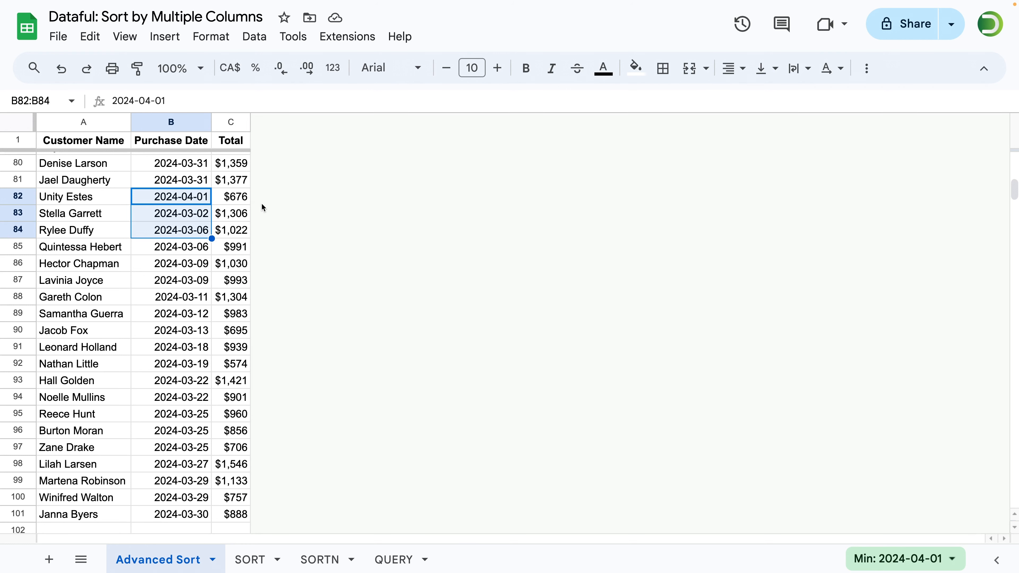
{"action": "scroll", "coordinate": [234, 213], "scroll_direction": "up", "scroll_amount": 2}
{"action": "scroll", "coordinate": [233, 212], "scroll_direction": "up", "scroll_amount": 20}
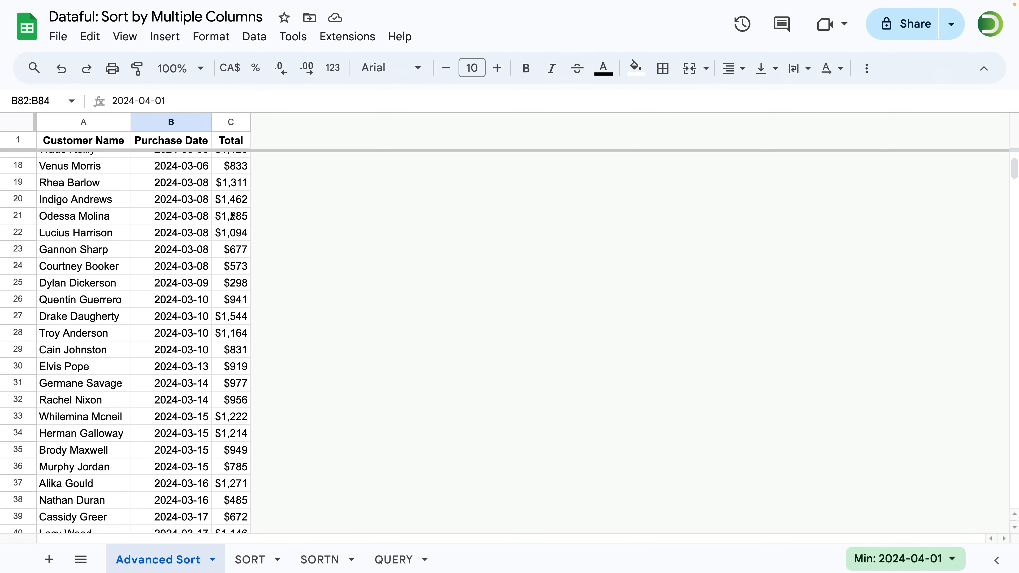
{"action": "left_click_drag", "start_coordinate": [187, 162], "coordinate": [187, 194]}
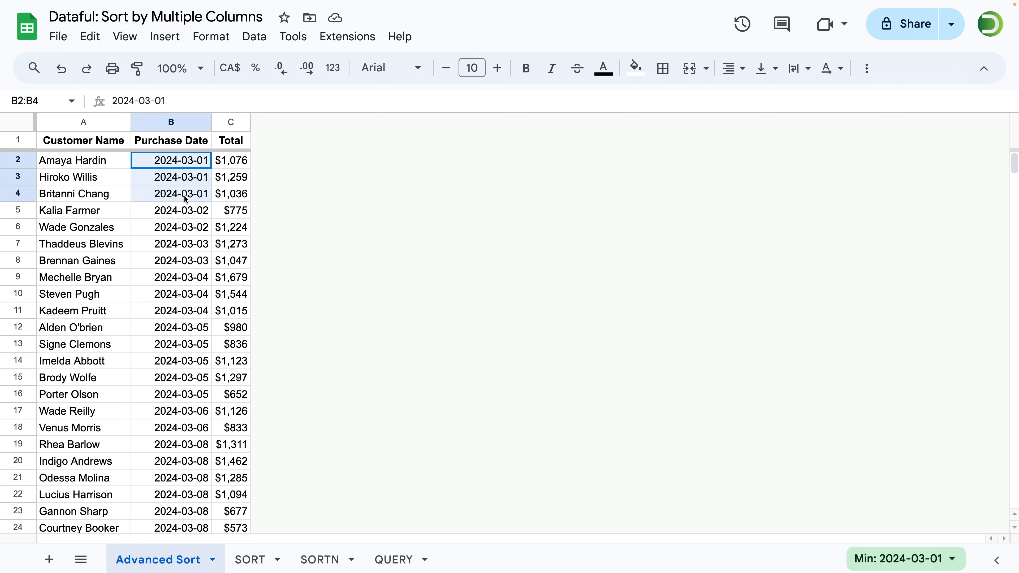
{"action": "left_click", "coordinate": [226, 161]}
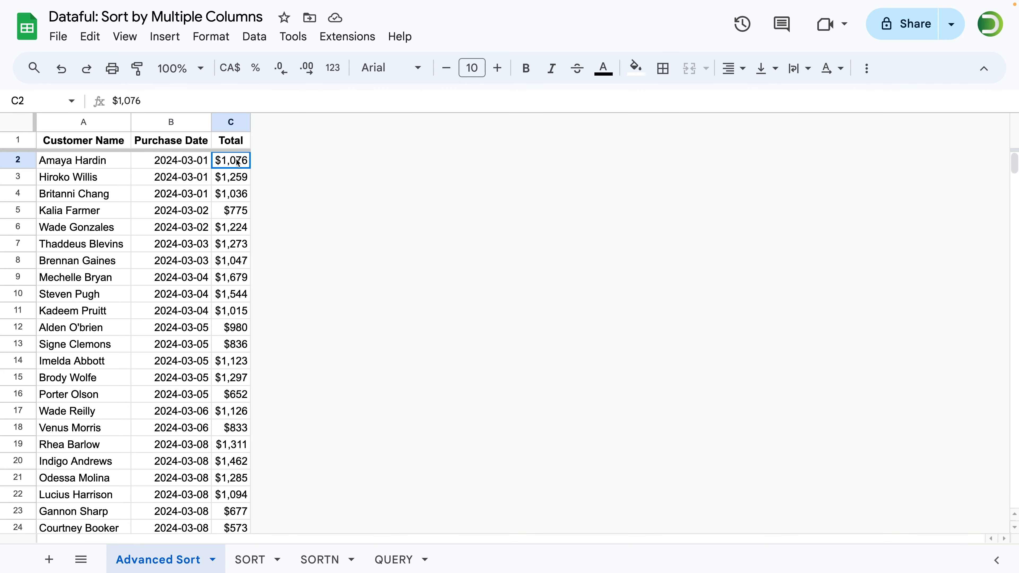
{"action": "left_click_drag", "start_coordinate": [231, 164], "coordinate": [238, 197]}
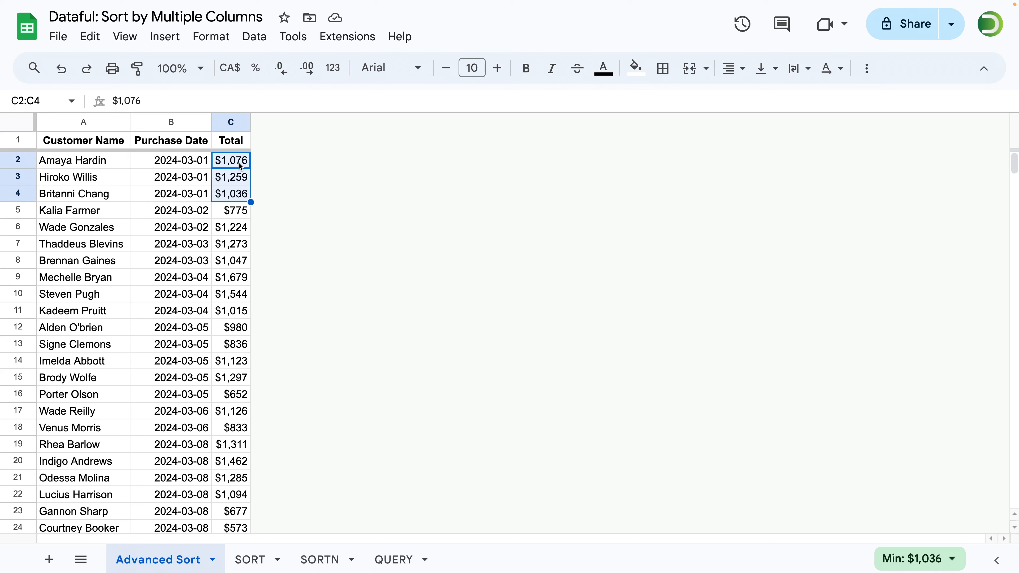
Apply the Date number format to the whole Purchase Date column
{"action": "left_click", "coordinate": [166, 121]}
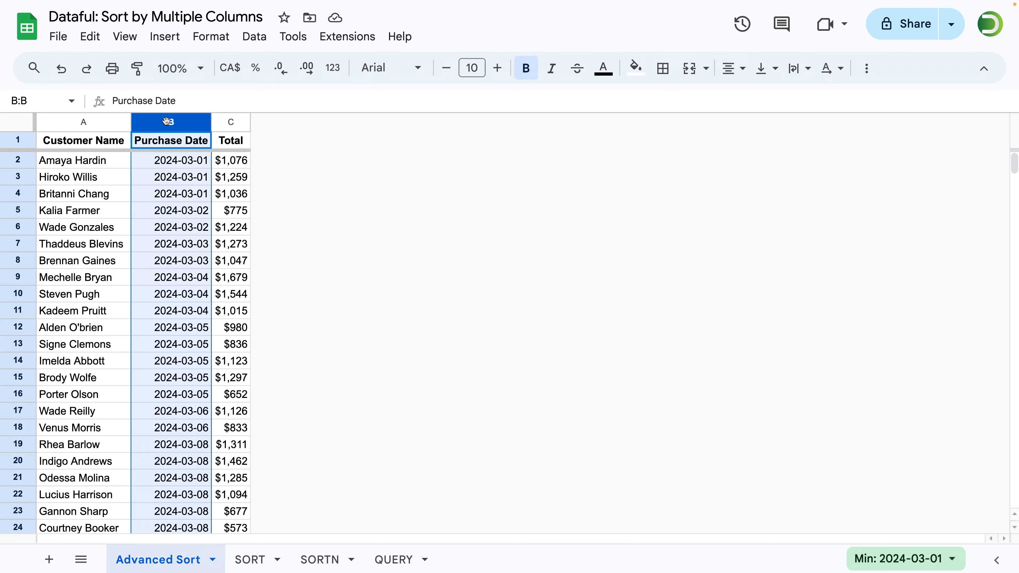
{"action": "left_click", "coordinate": [335, 69]}
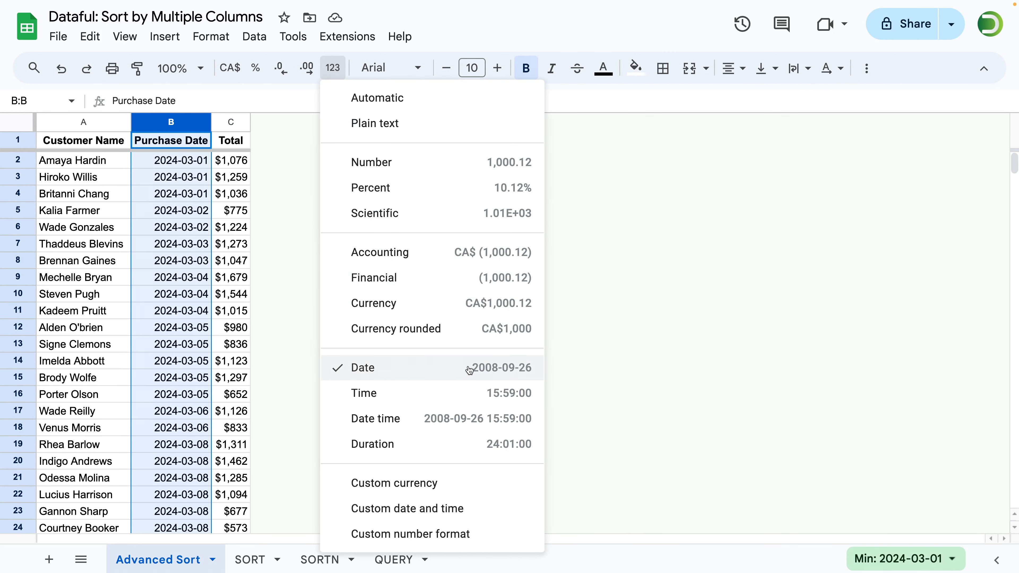
{"action": "left_click", "coordinate": [487, 371]}
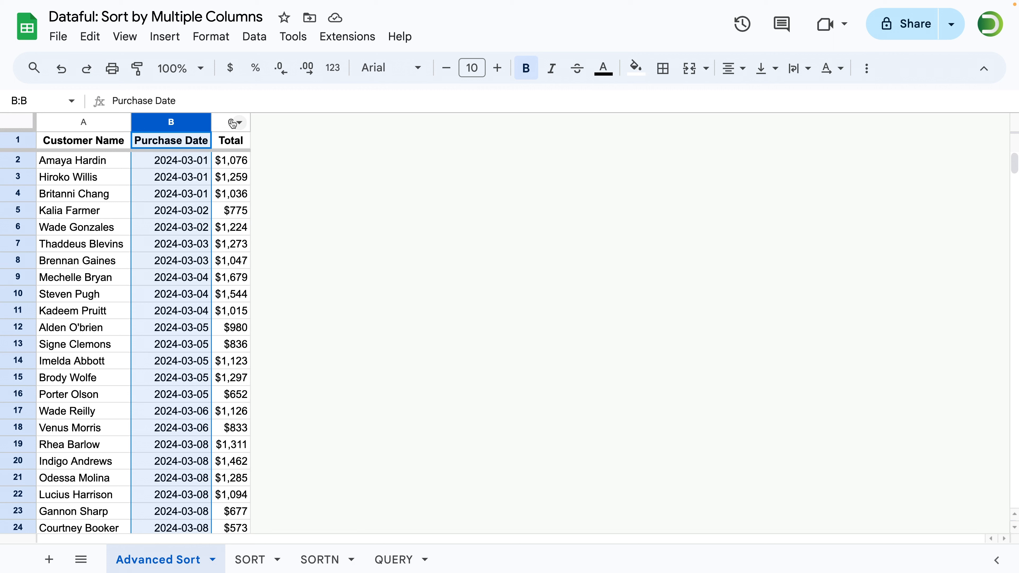
Apply the Currency rounded number format to the whole Total column and look over its values
{"action": "left_click", "coordinate": [223, 123]}
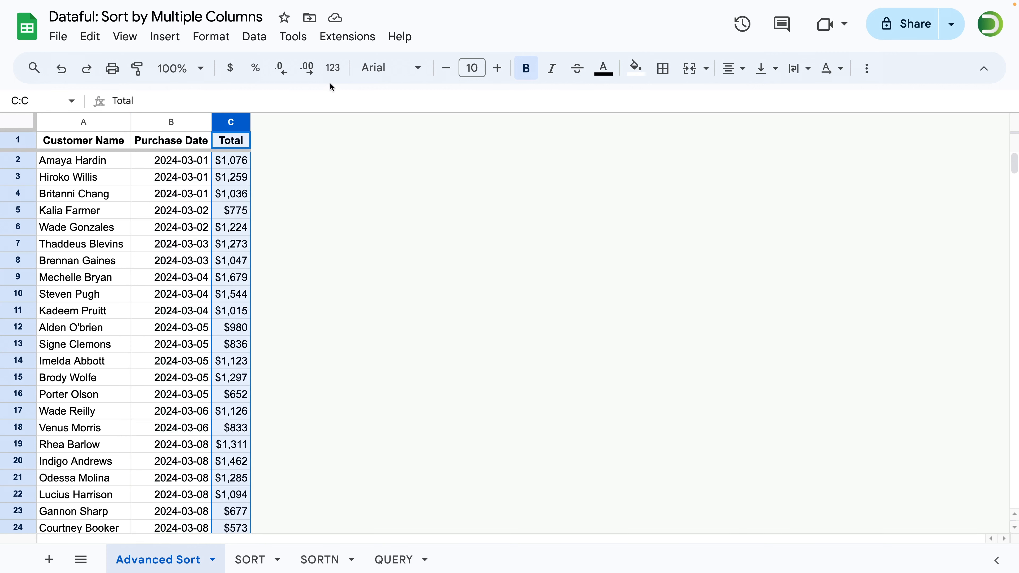
{"action": "left_click", "coordinate": [335, 73]}
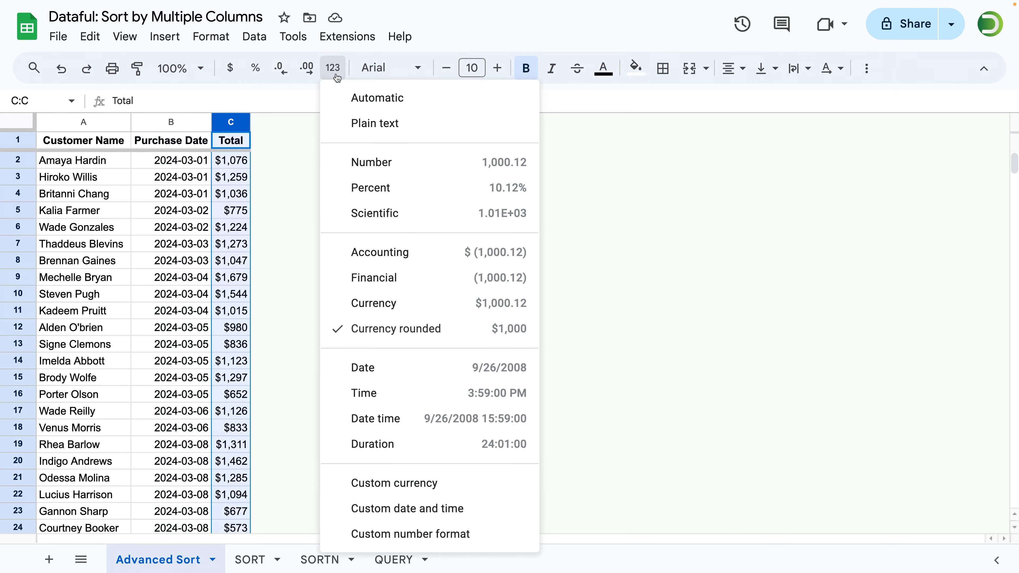
{"action": "left_click", "coordinate": [402, 334]}
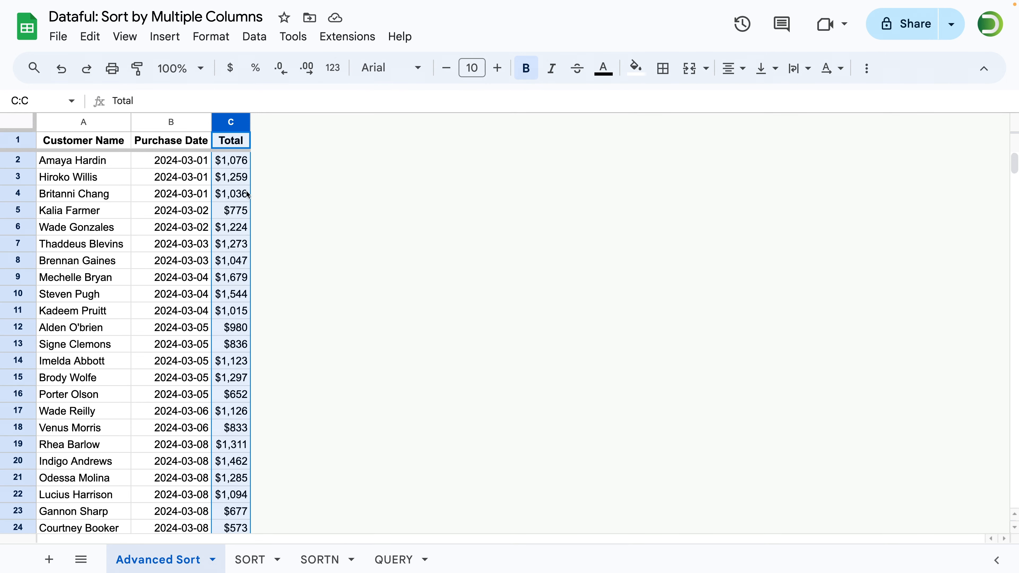
{"action": "scroll", "coordinate": [235, 260], "scroll_direction": "down", "scroll_amount": 12}
{"action": "scroll", "coordinate": [235, 260], "scroll_direction": "up", "scroll_amount": 12}
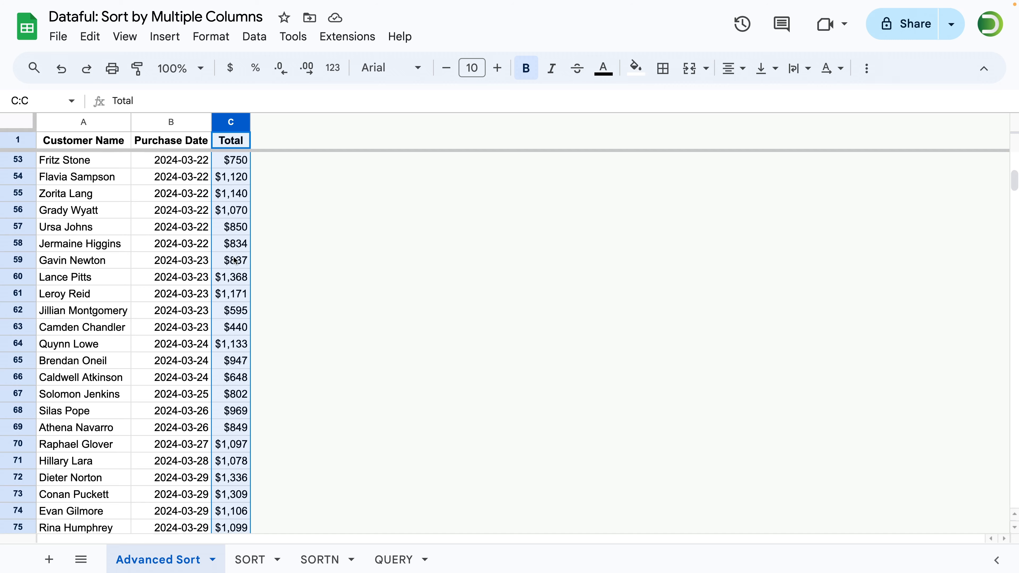
{"action": "left_click", "coordinate": [231, 211]}
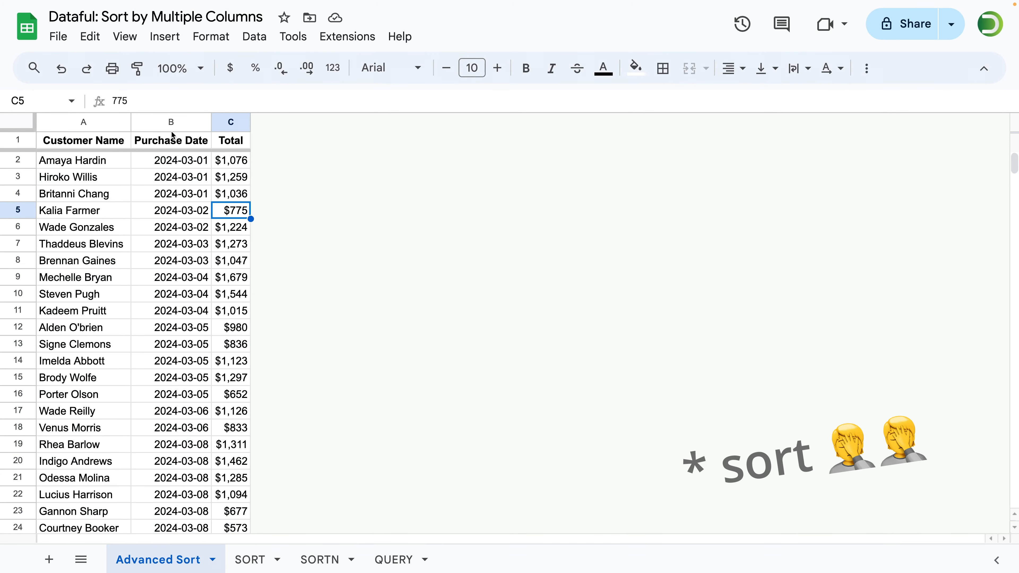
Set up an advanced range sort of columns A:C with a header row, sorting by Purchase Date A to Z
{"action": "left_click", "coordinate": [57, 122]}
{"action": "left_click", "coordinate": [219, 122], "text": "shift"}
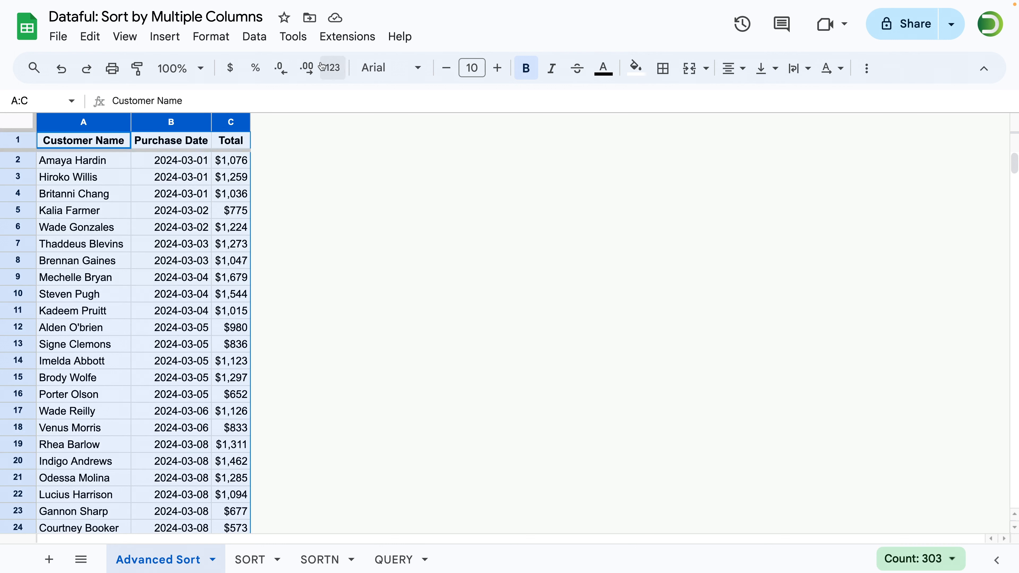
{"action": "left_click", "coordinate": [261, 37]}
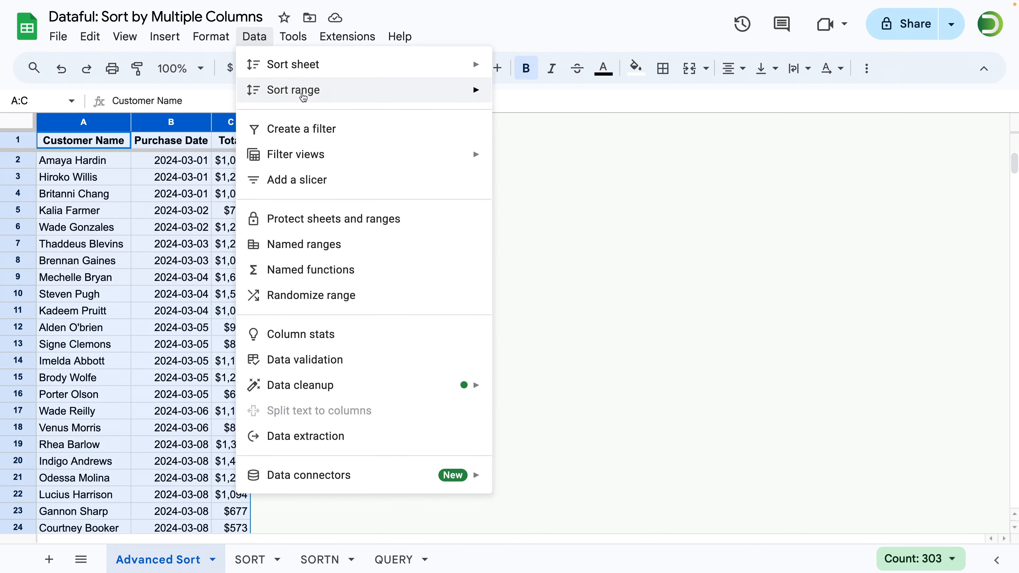
{"action": "mouse_move", "coordinate": [337, 95]}
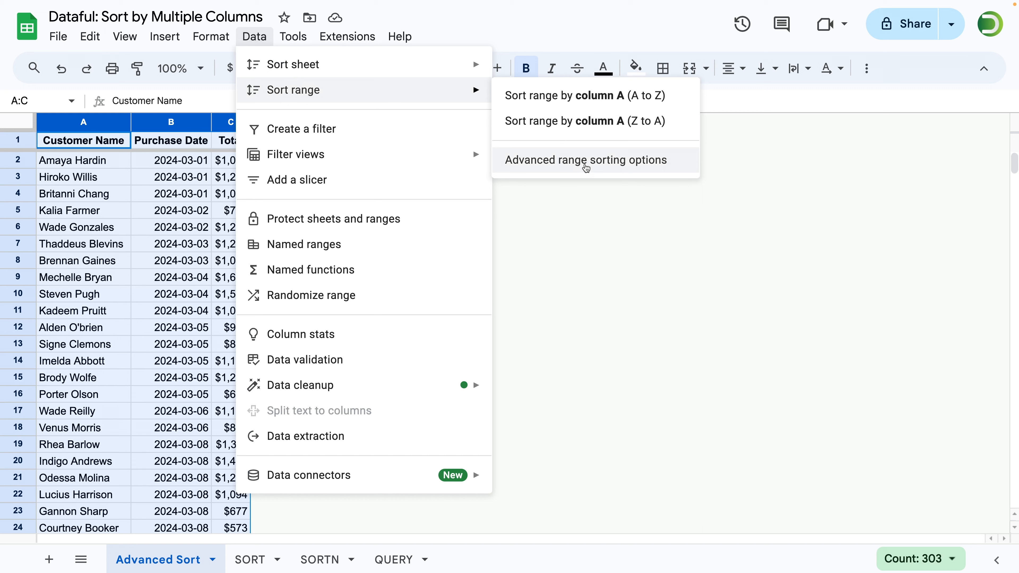
{"action": "left_click", "coordinate": [595, 163]}
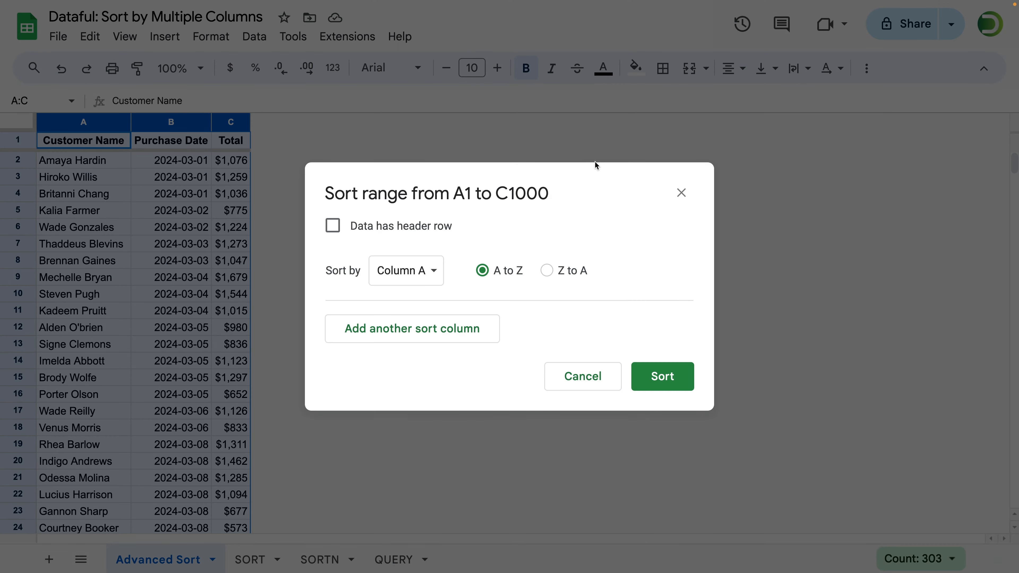
{"action": "left_click", "coordinate": [357, 228]}
{"action": "left_click", "coordinate": [438, 280]}
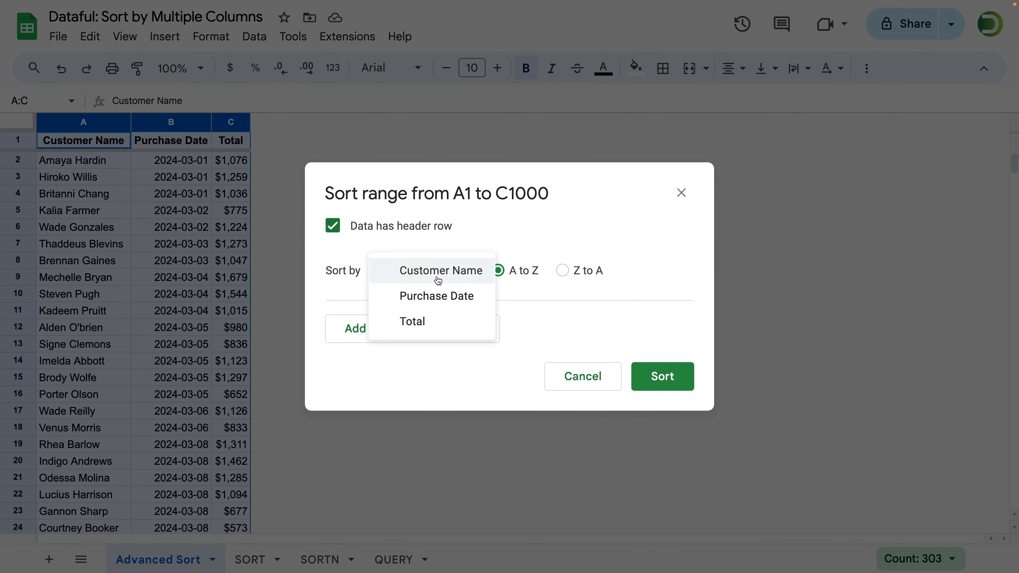
{"action": "left_click", "coordinate": [438, 297]}
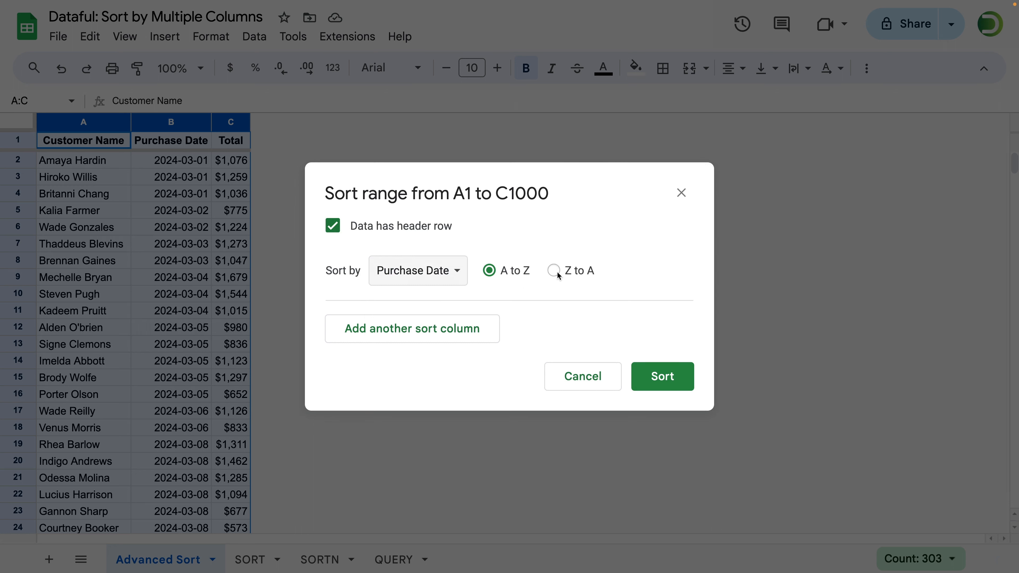
Add Total, Z to A, as the second sort column and run the sort
{"action": "left_click", "coordinate": [445, 327]}
{"action": "left_click", "coordinate": [396, 331]}
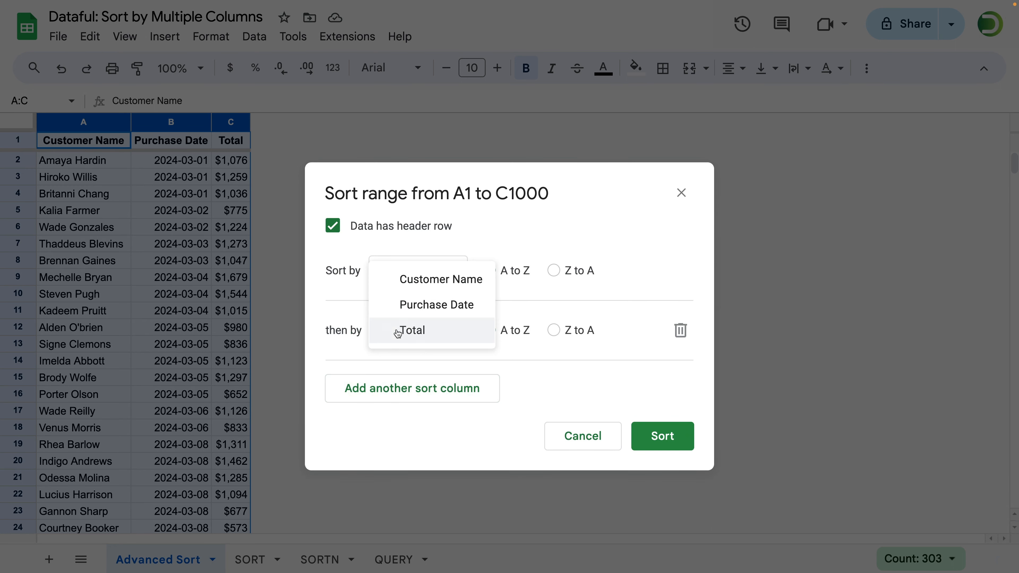
{"action": "left_click", "coordinate": [397, 334]}
{"action": "left_click", "coordinate": [553, 333]}
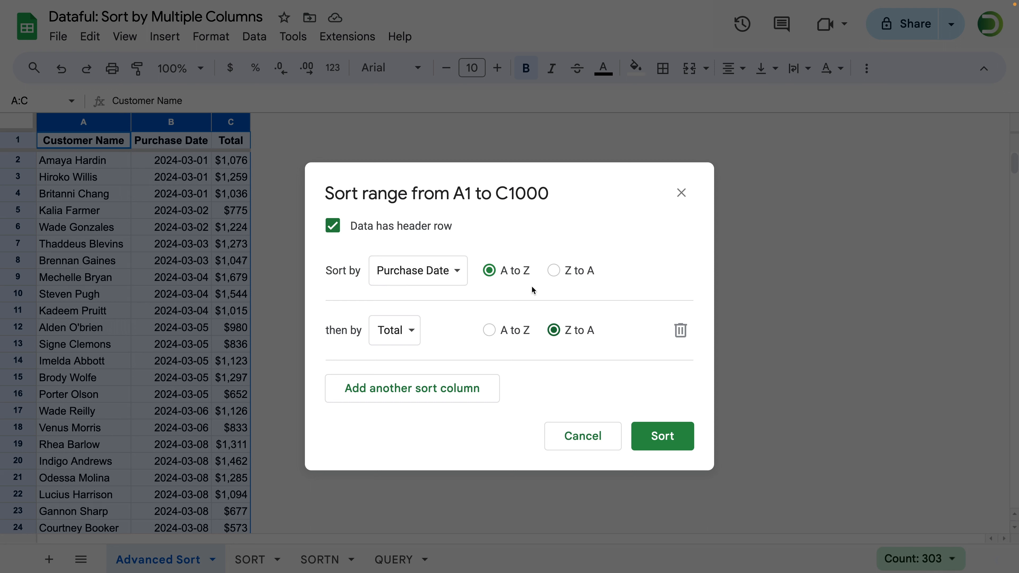
{"action": "left_click", "coordinate": [669, 443]}
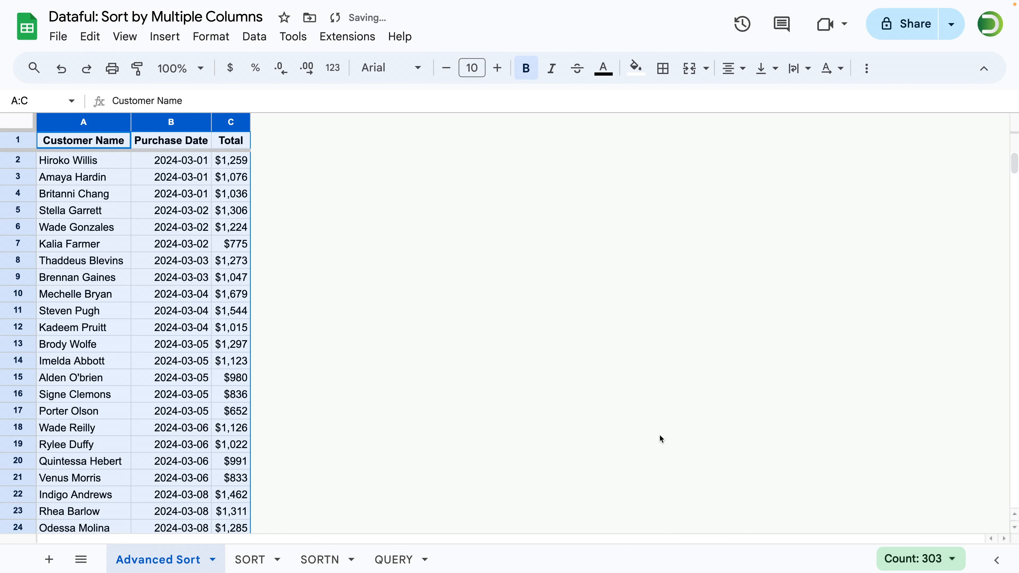
Look over the sorted purchase dates down to row 101 and examine the order of the totals within each date in rows 2 to 7
{"action": "left_click", "coordinate": [172, 161]}
{"action": "scroll", "coordinate": [176, 325], "scroll_direction": "down", "scroll_amount": 7}
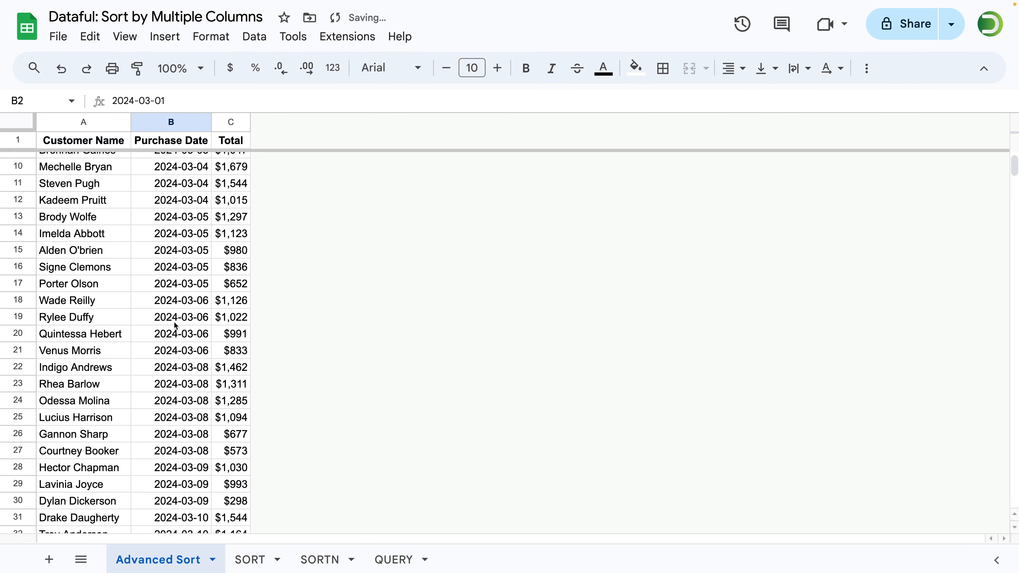
{"action": "scroll", "coordinate": [176, 325], "scroll_direction": "down", "scroll_amount": 20}
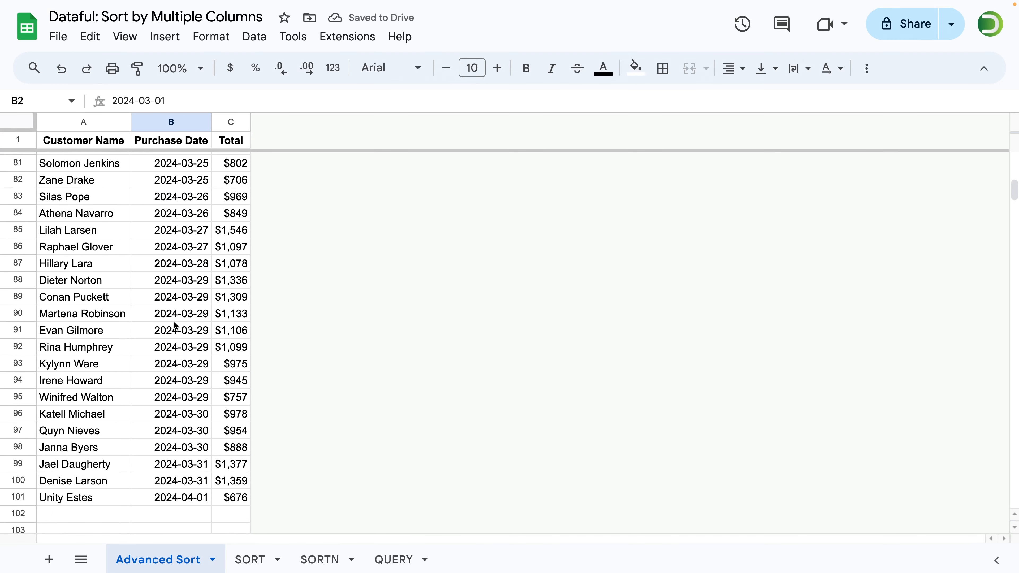
{"action": "left_click_drag", "start_coordinate": [191, 434], "coordinate": [183, 284]}
{"action": "scroll", "coordinate": [193, 317], "scroll_direction": "up", "scroll_amount": 17}
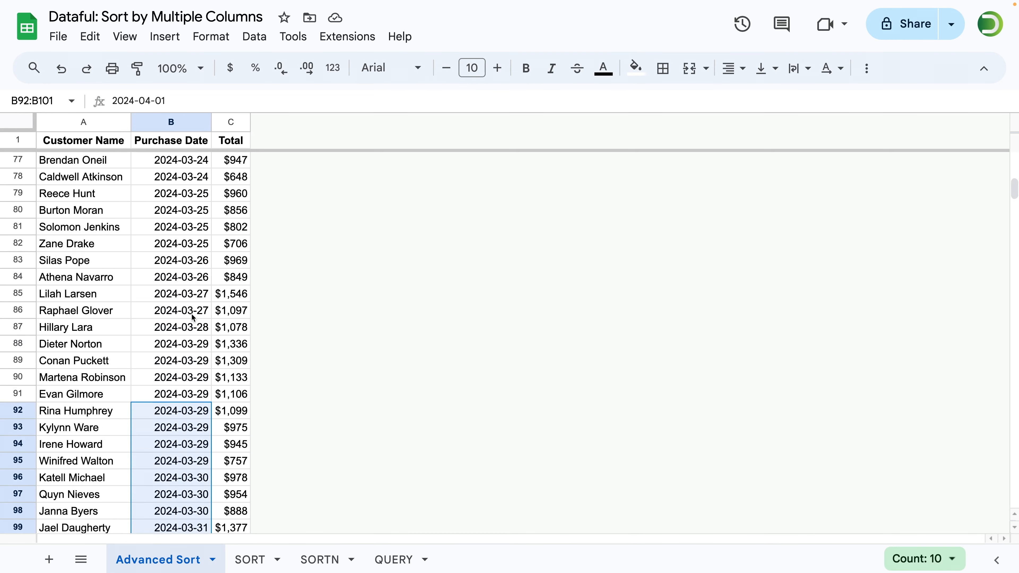
{"action": "scroll", "coordinate": [193, 317], "scroll_direction": "up", "scroll_amount": 10}
{"action": "left_click_drag", "start_coordinate": [232, 160], "coordinate": [231, 241]}
{"action": "left_click", "coordinate": [227, 214]}
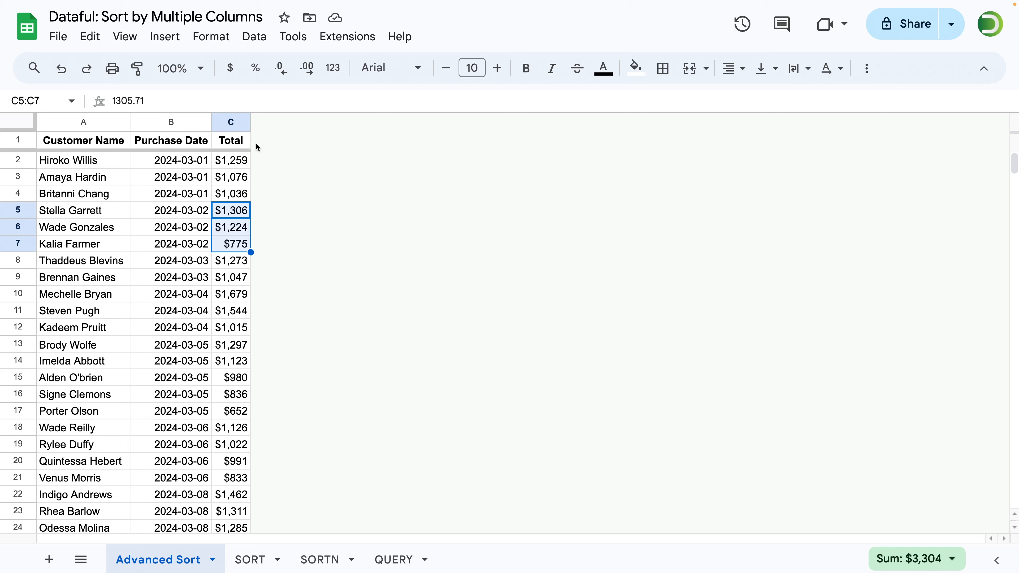
On the SORT sheet, begin a SORT formula in E3 with range A3:C and sort column 2
{"action": "key", "text": "ctrl+Home"}
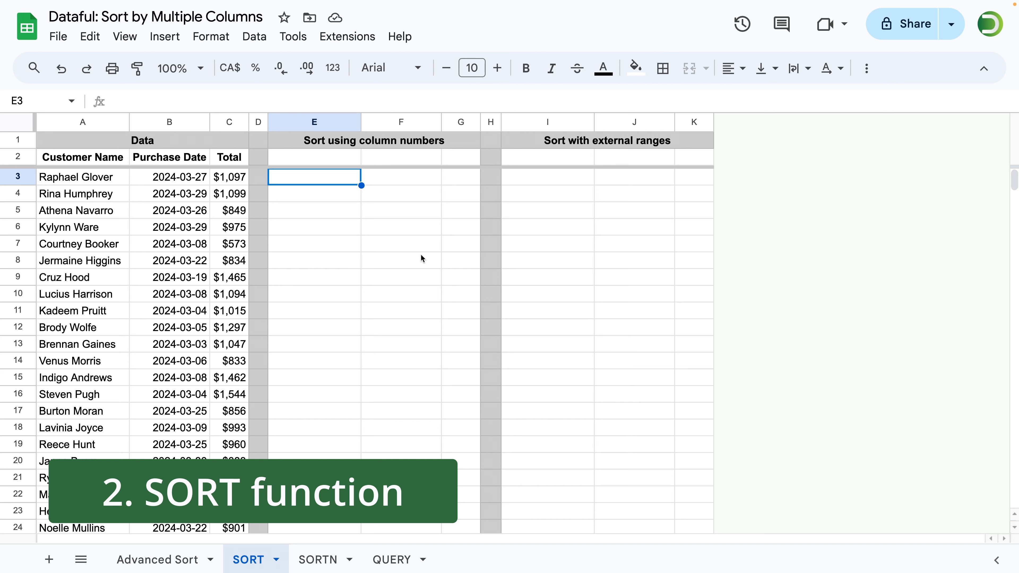
{"action": "type", "text": "="}
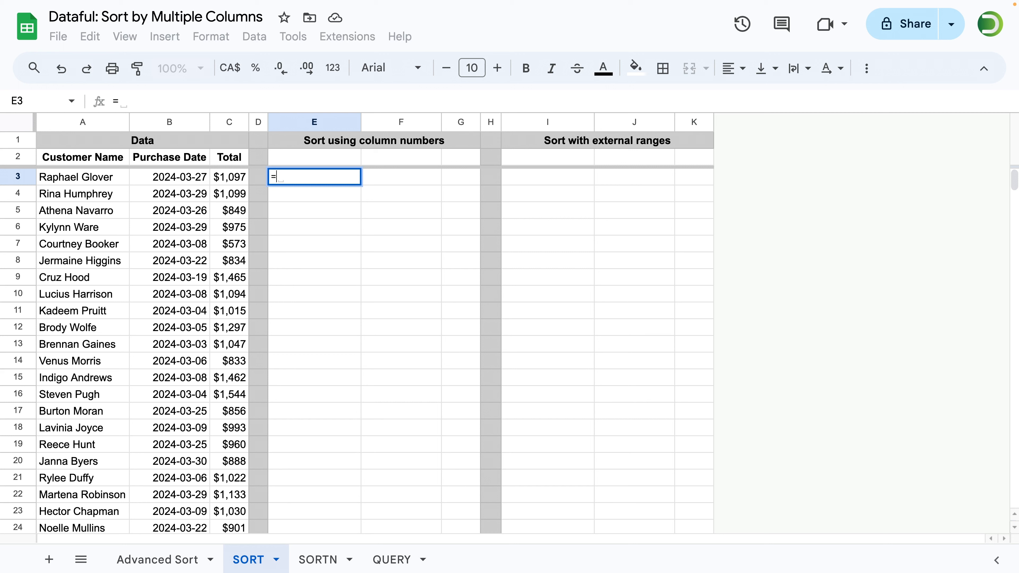
{"action": "type", "text": "SORT("}
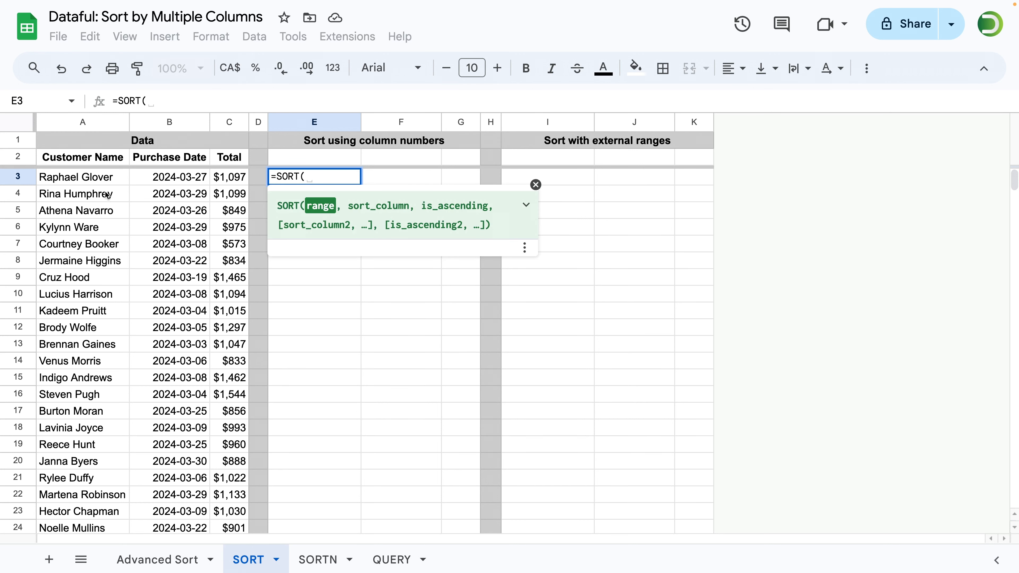
{"action": "left_click", "coordinate": [85, 178]}
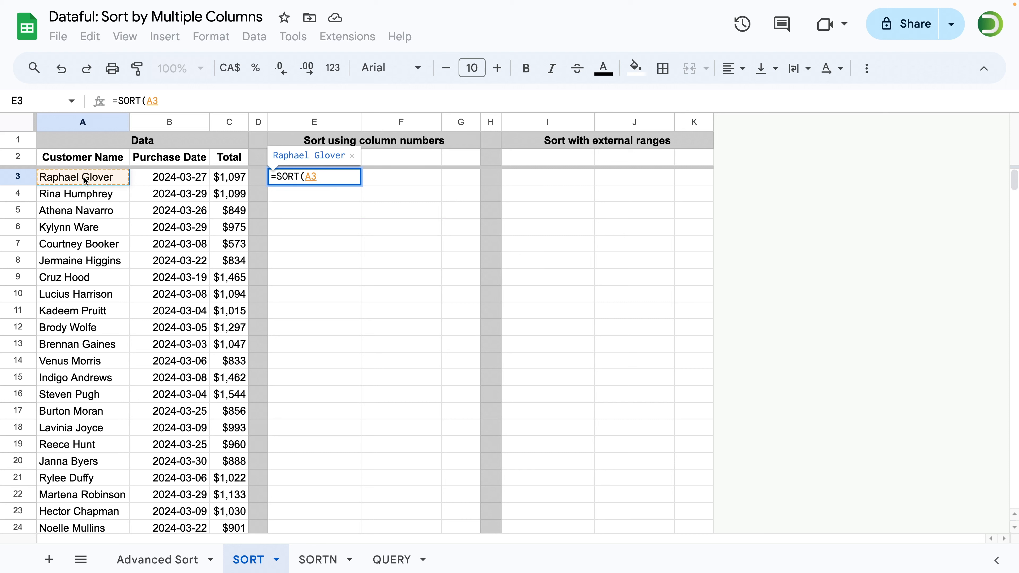
{"action": "type", "text": ":C"}
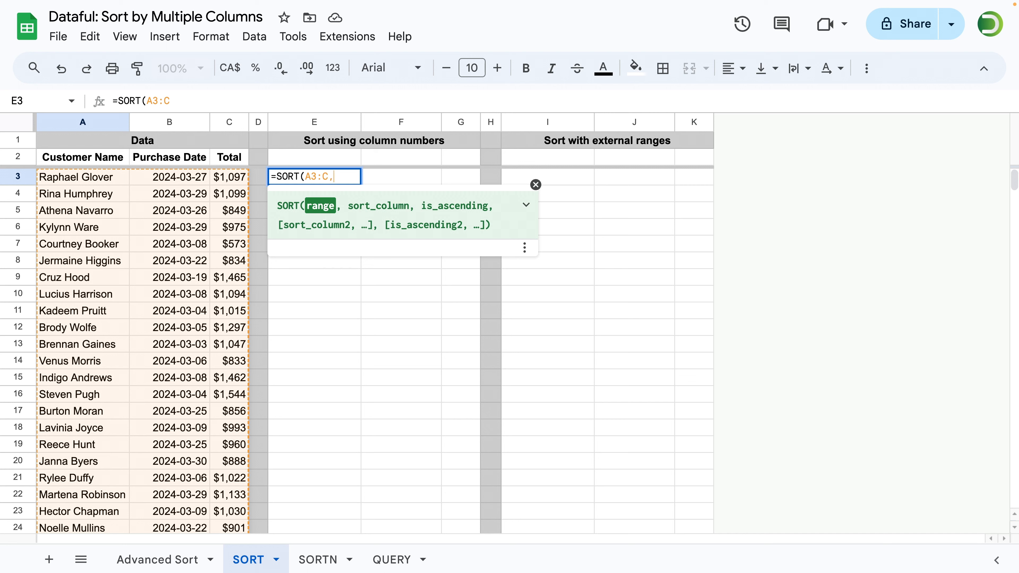
{"action": "type", "text": ","}
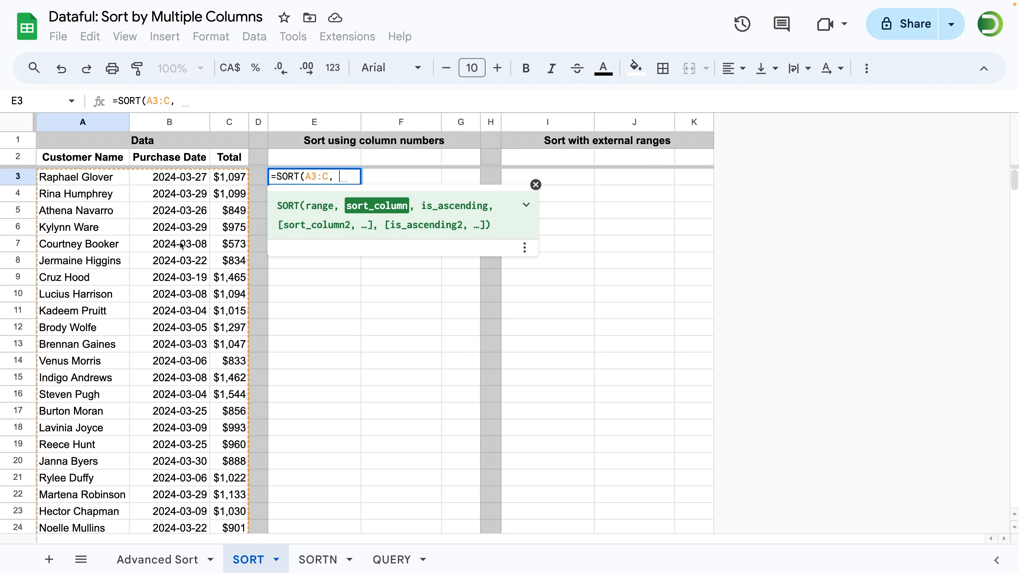
{"action": "type", "text": "2"}
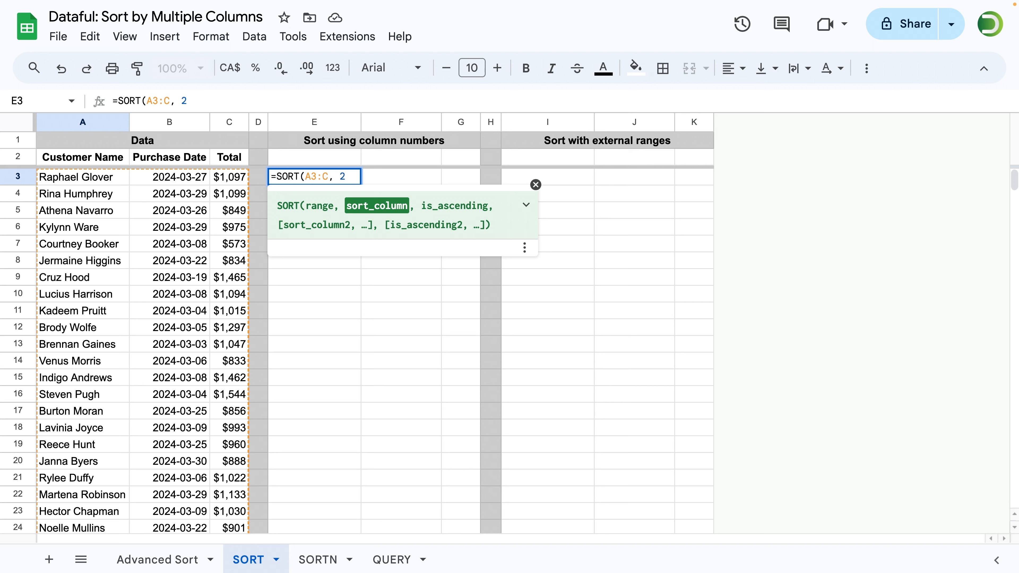
{"action": "type", "text": ","}
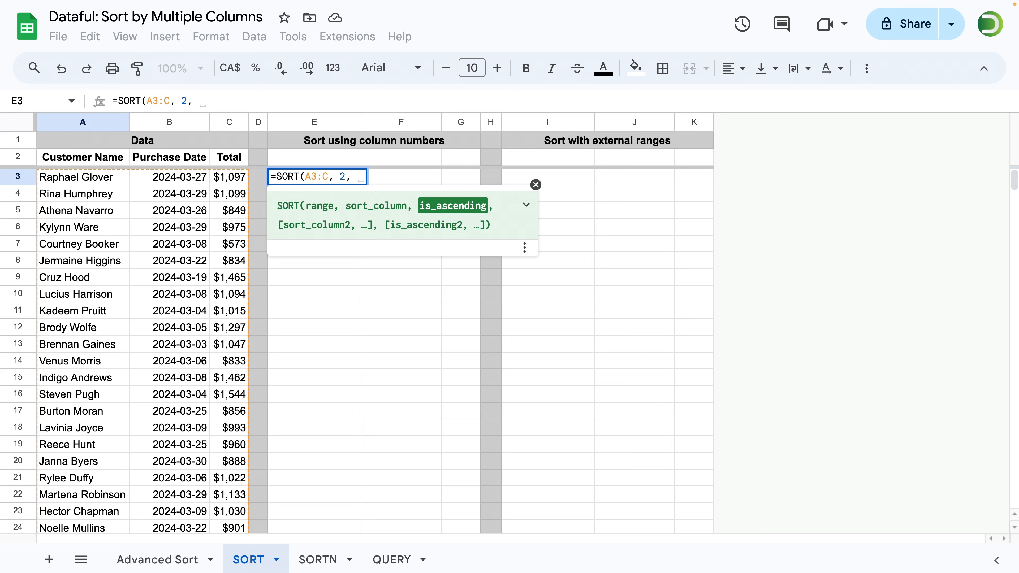
Try 1, true and false in turn as the is_ascending argument for column 2, clearing each one
{"action": "type", "text": "1"}
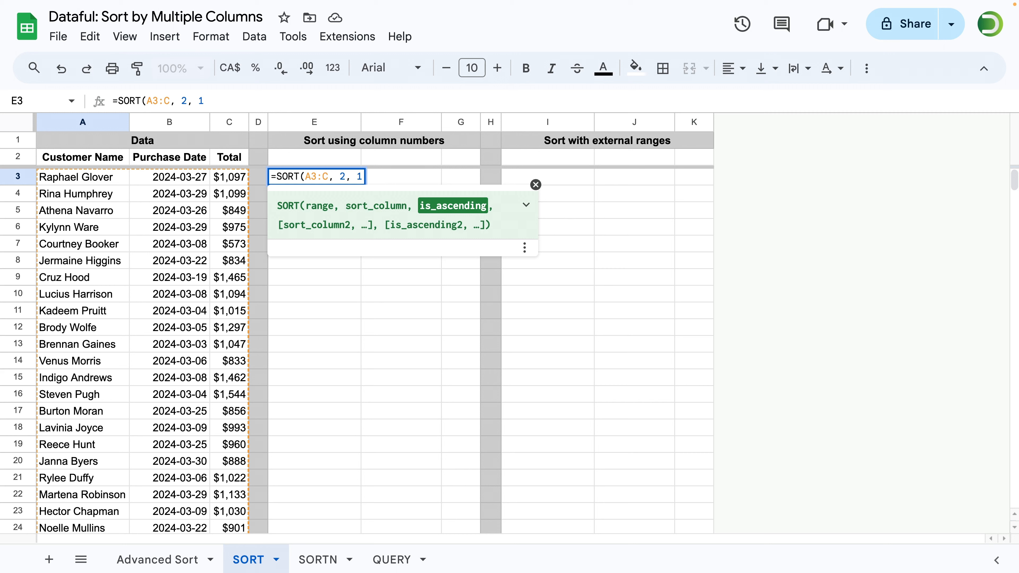
{"action": "key", "text": "BackSpace"}
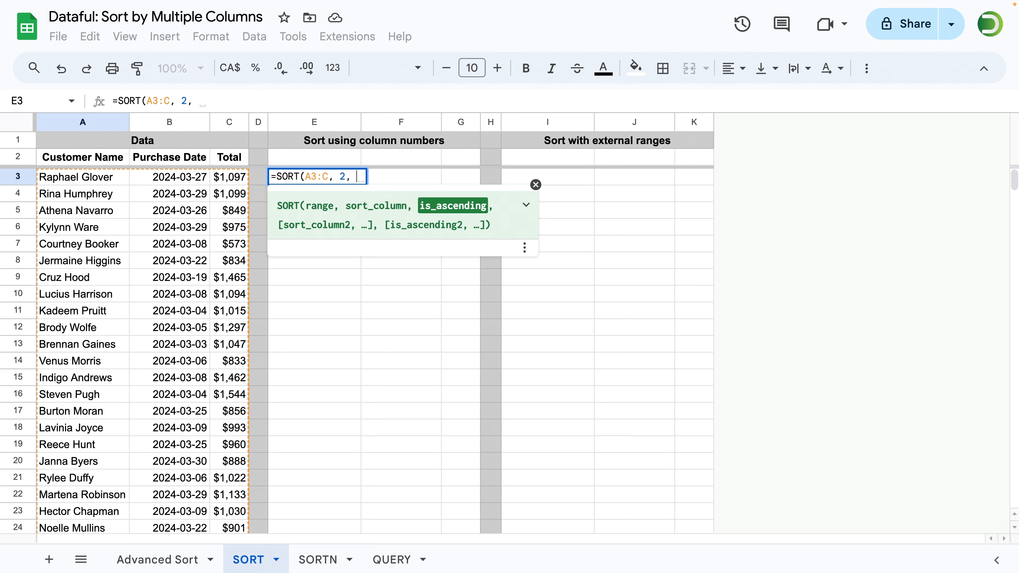
{"action": "type", "text": "true"}
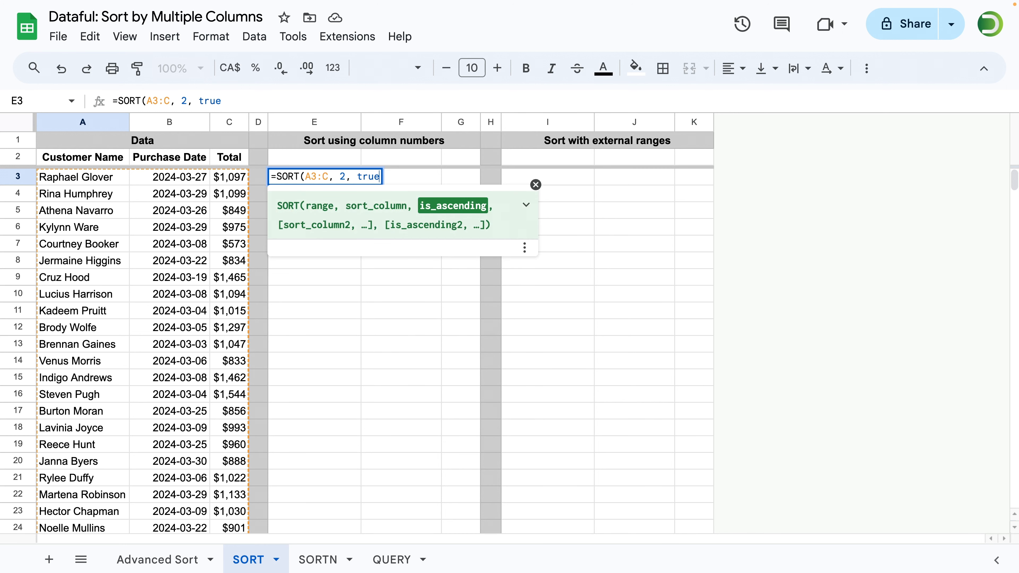
{"action": "key", "text": "BackSpace"}
{"action": "key", "text": "BackSpace"}
{"action": "key", "text": "BackSpace"}
{"action": "key", "text": "BackSpace"}
{"action": "type", "text": "false"}
{"action": "key", "text": "BackSpace"}
{"action": "key", "text": "BackSpace"}
{"action": "key", "text": "BackSpace"}
{"action": "key", "text": "BackSpace"}
{"action": "key", "text": "BackSpace"}
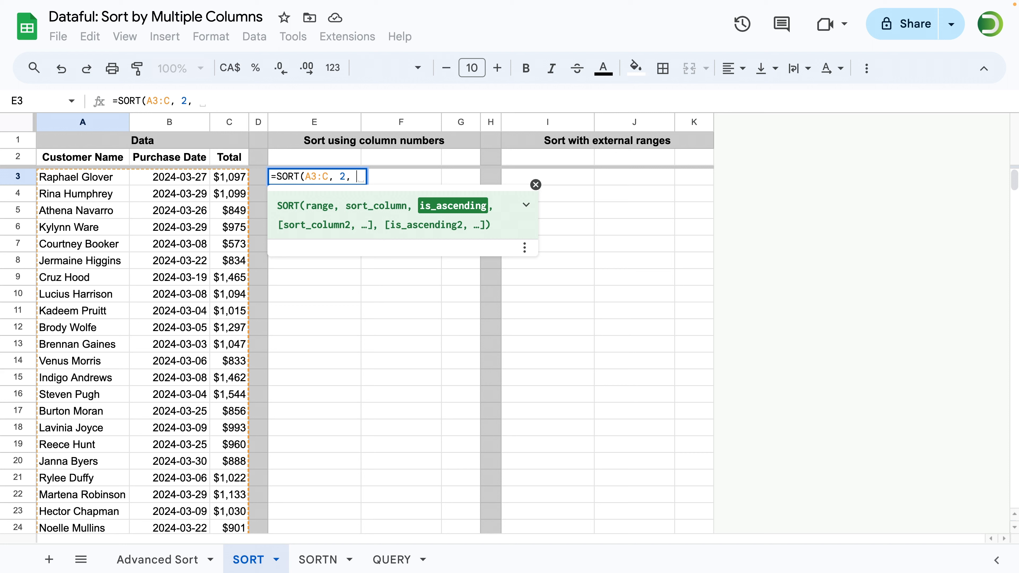
Try numeric sort orders with the arguments 1, 3, 0 in the E3 formula, and clear them again
{"action": "type", "text": "1, 3, "}
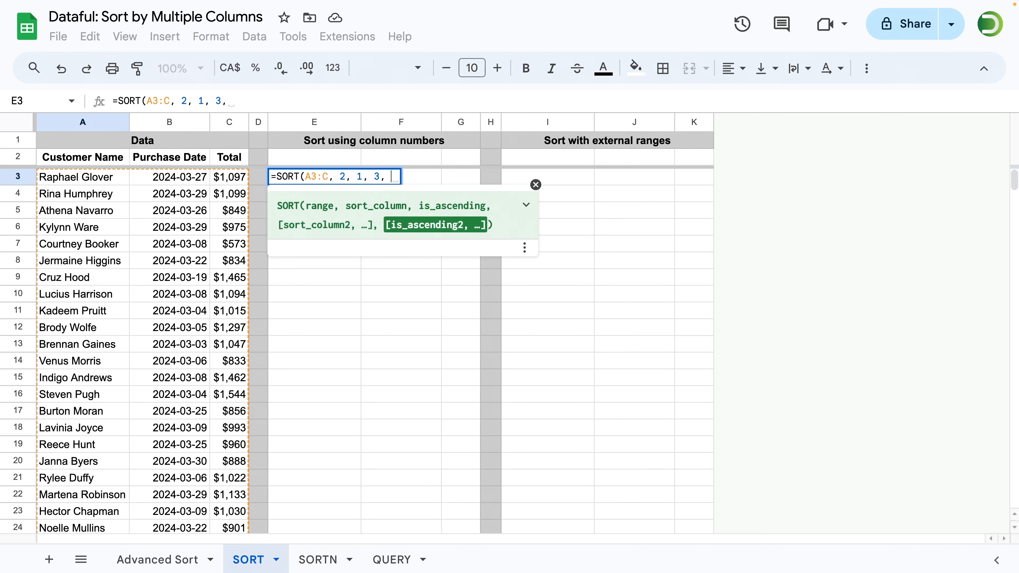
{"action": "type", "text": "0)"}
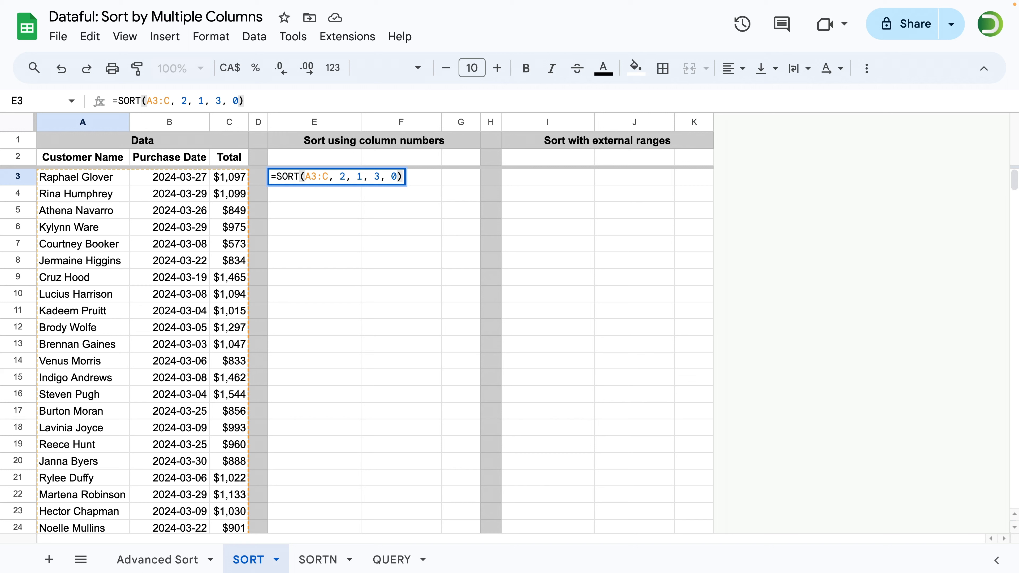
{"action": "key", "text": "BackSpace"}
{"action": "key", "text": "BackSpace"}
{"action": "key", "text": "BackSpace"}
{"action": "key", "text": "BackSpace"}
{"action": "key", "text": "BackSpace"}
{"action": "key", "text": "BackSpace"}
{"action": "key", "text": "BackSpace"}
{"action": "key", "text": "BackSpace"}
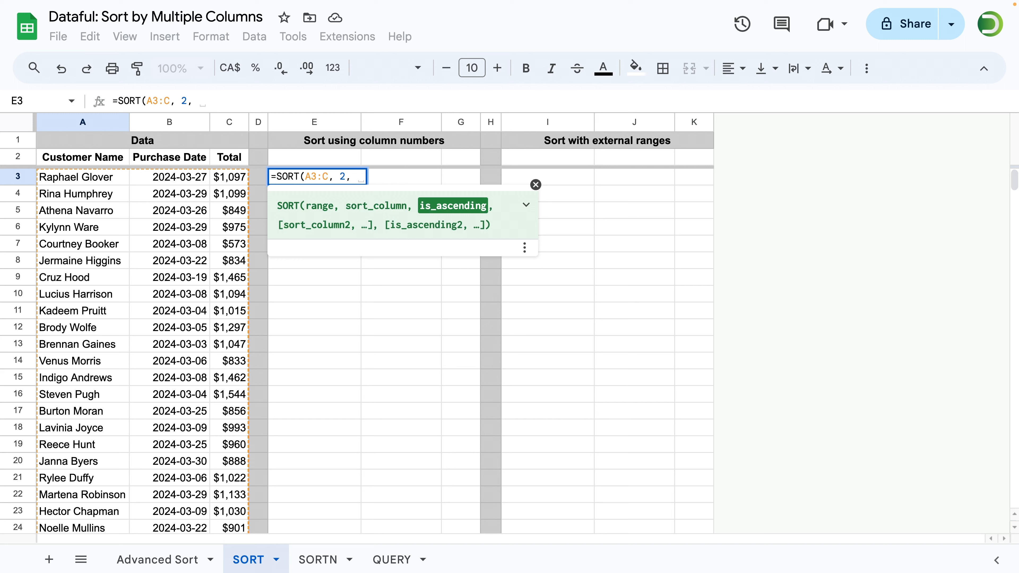
Complete the formula in E3 as =SORT(A3:C, 2, true, 3, false) and enter it
{"action": "type", "text": "true"}
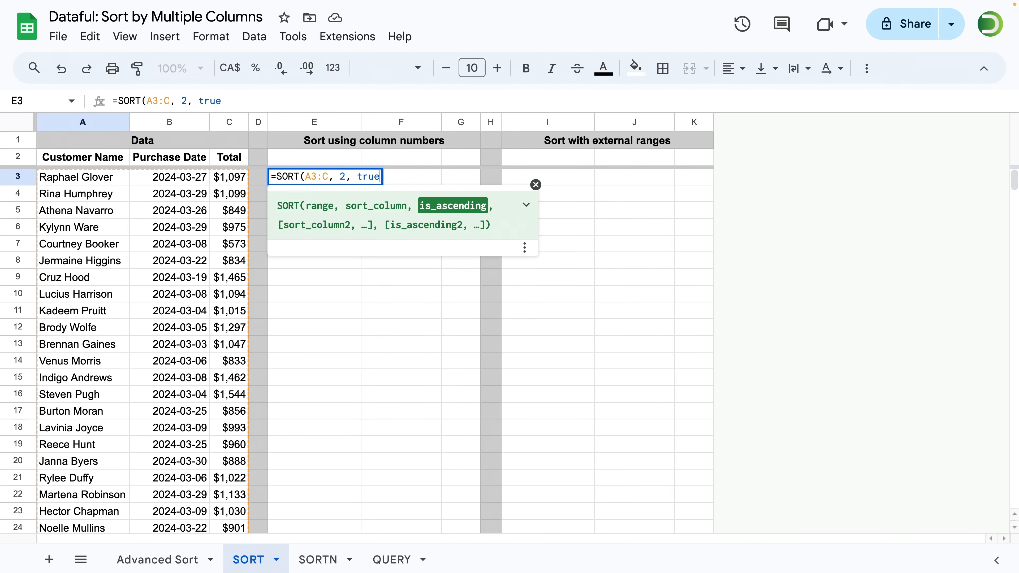
{"action": "type", "text": ","}
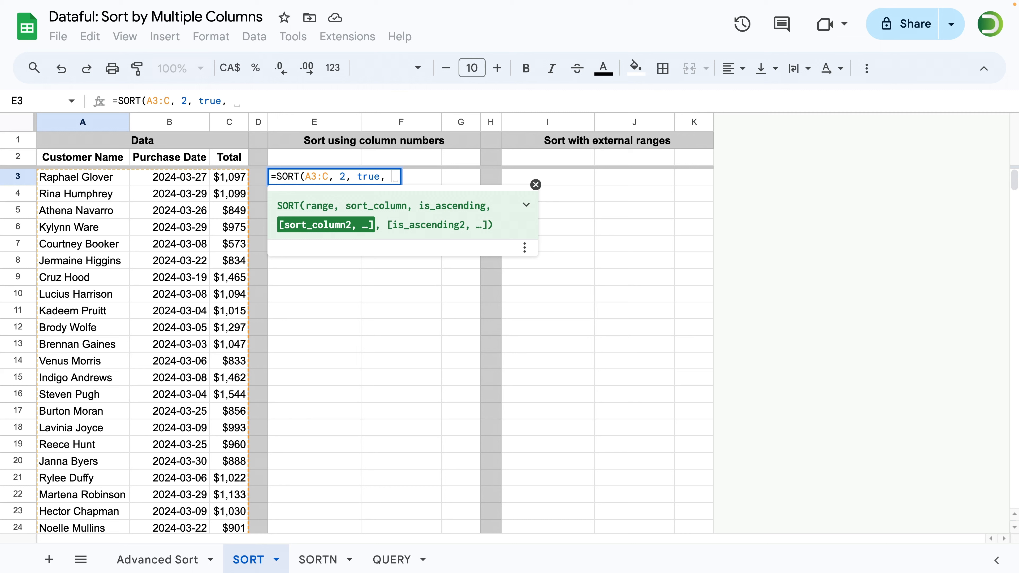
{"action": "type", "text": "3"}
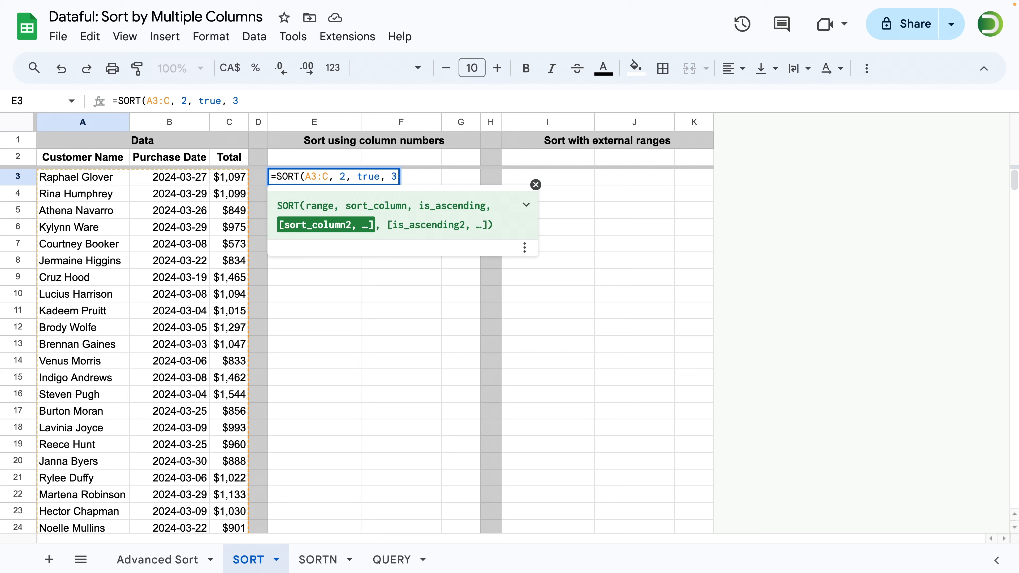
{"action": "type", "text": ","}
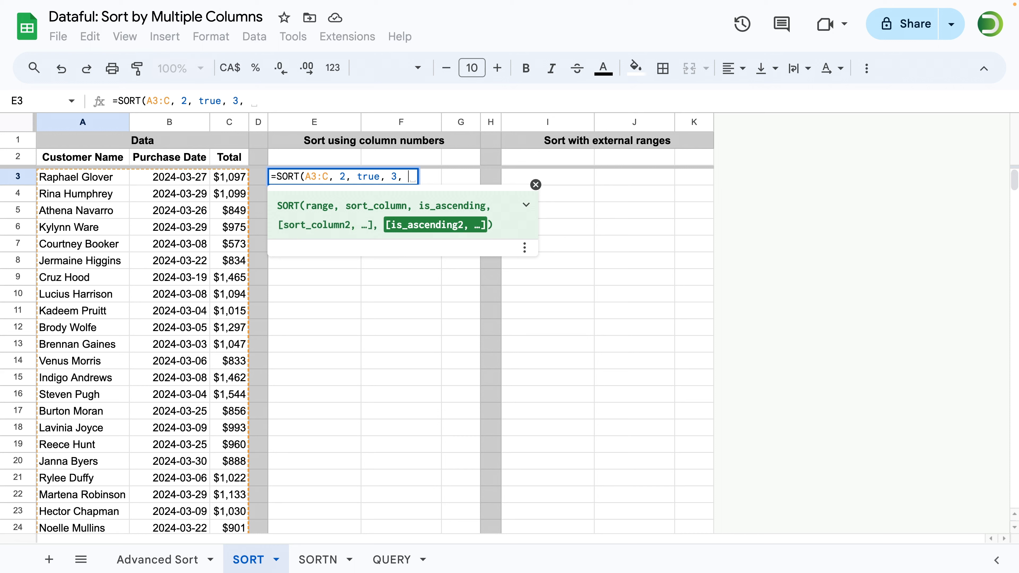
{"action": "type", "text": "false"}
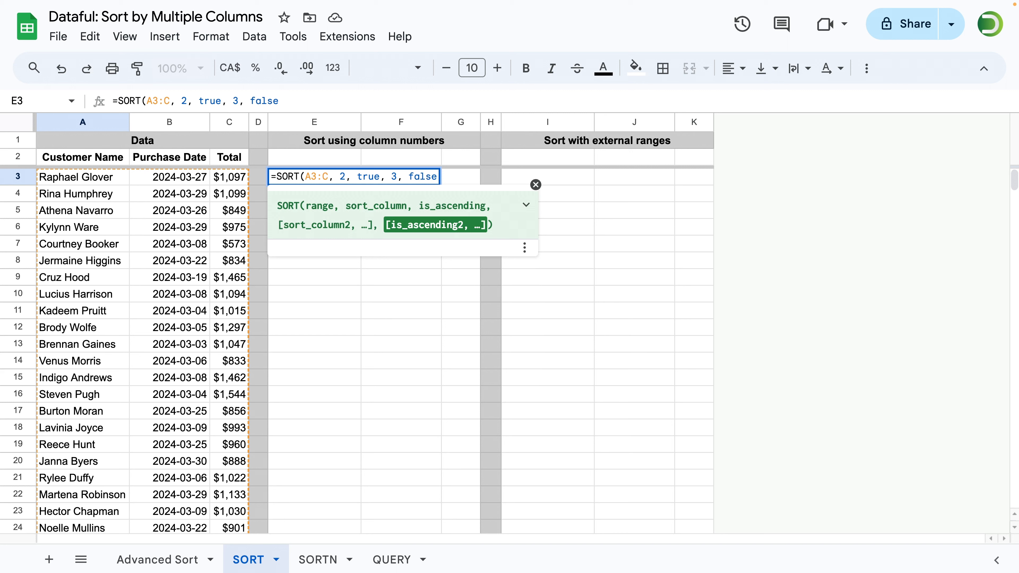
{"action": "type", "text": ")"}
{"action": "key", "text": "Left"}
{"action": "key", "text": "Return"}
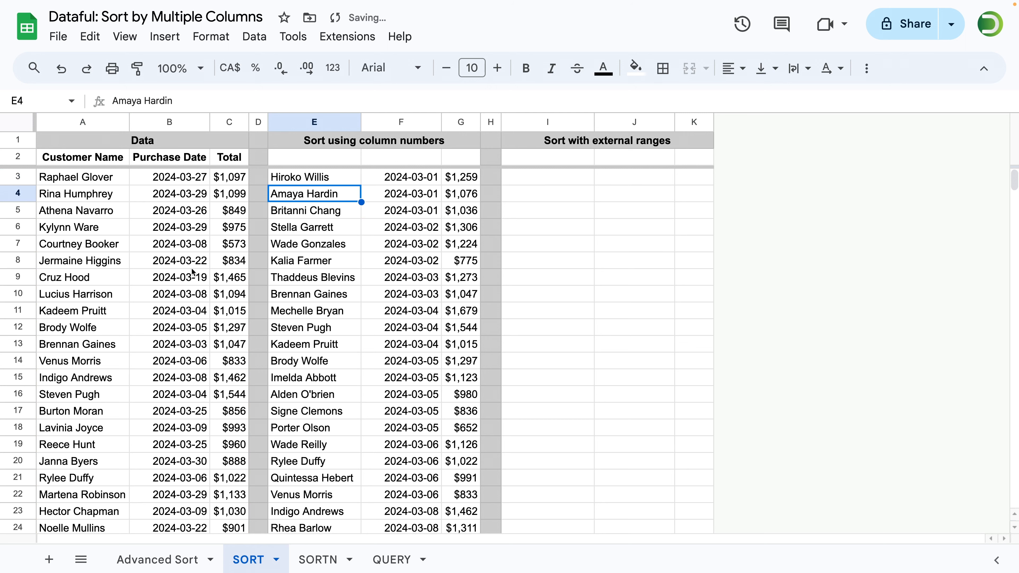
Check the sorted output in E3:G for ascending purchase dates and descending totals within each date, and review the formula in E3
{"action": "left_click_drag", "start_coordinate": [398, 176], "coordinate": [401, 210]}
{"action": "scroll", "coordinate": [418, 354], "scroll_direction": "down", "scroll_amount": 3}
{"action": "scroll", "coordinate": [418, 353], "scroll_direction": "down", "scroll_amount": 20}
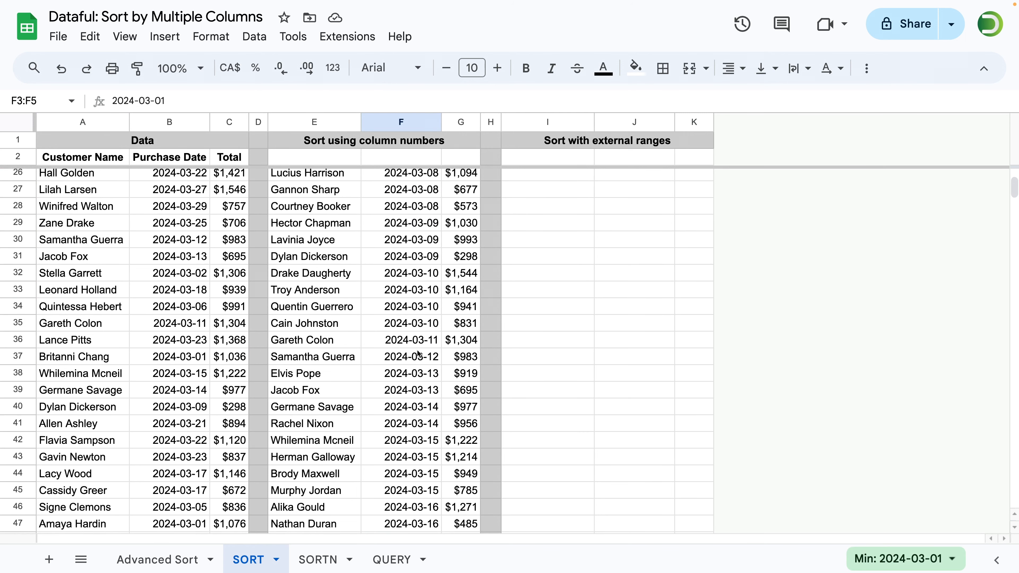
{"action": "scroll", "coordinate": [418, 353], "scroll_direction": "up", "scroll_amount": 10}
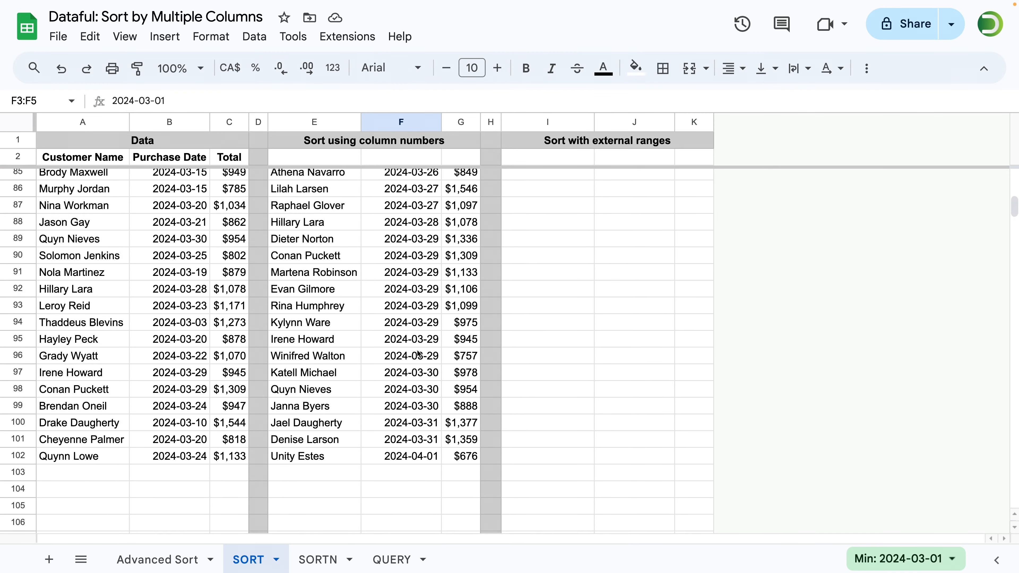
{"action": "scroll", "coordinate": [418, 353], "scroll_direction": "up", "scroll_amount": 20}
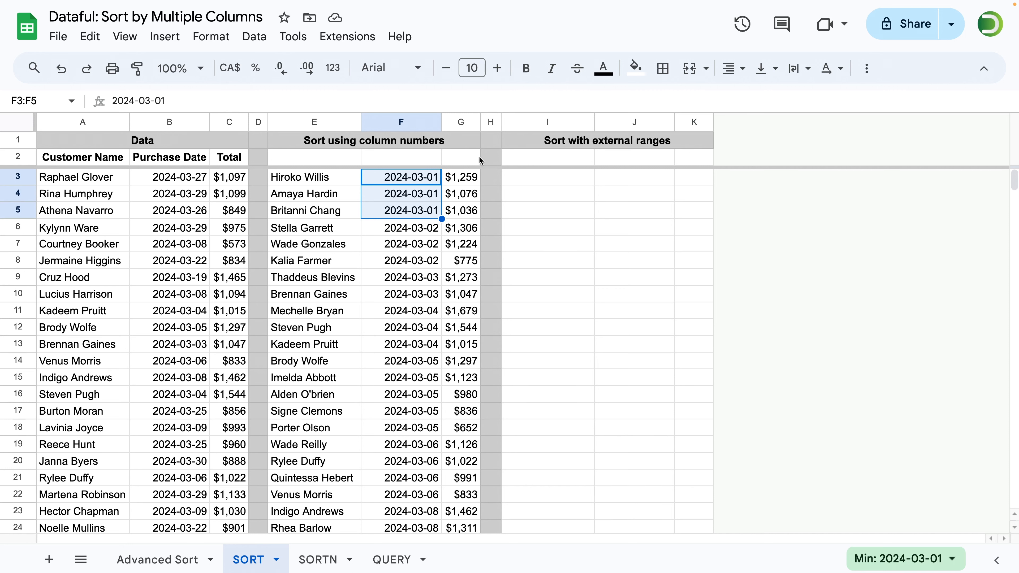
{"action": "left_click", "coordinate": [468, 176]}
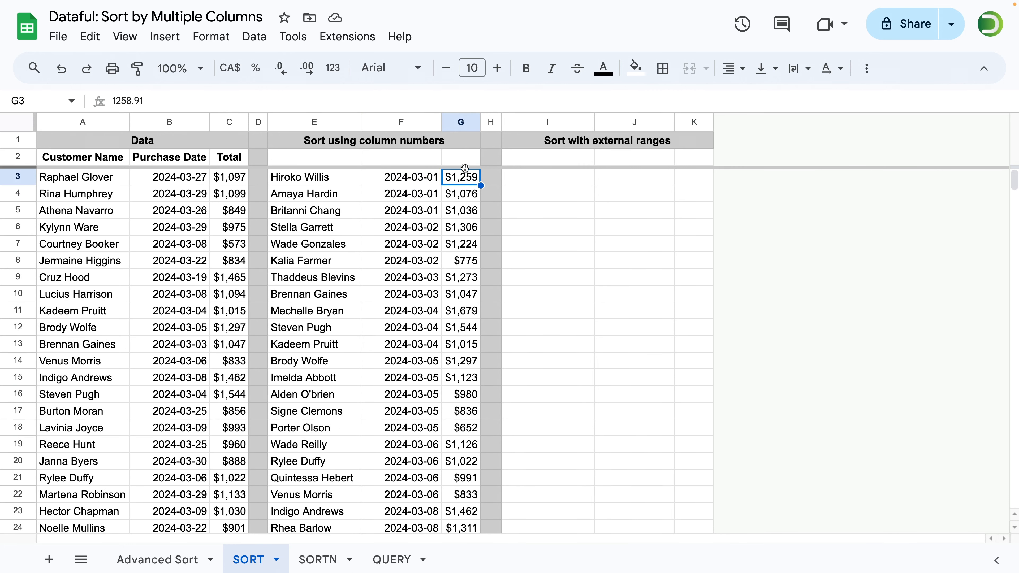
{"action": "left_click", "coordinate": [426, 177]}
{"action": "left_click", "coordinate": [465, 176]}
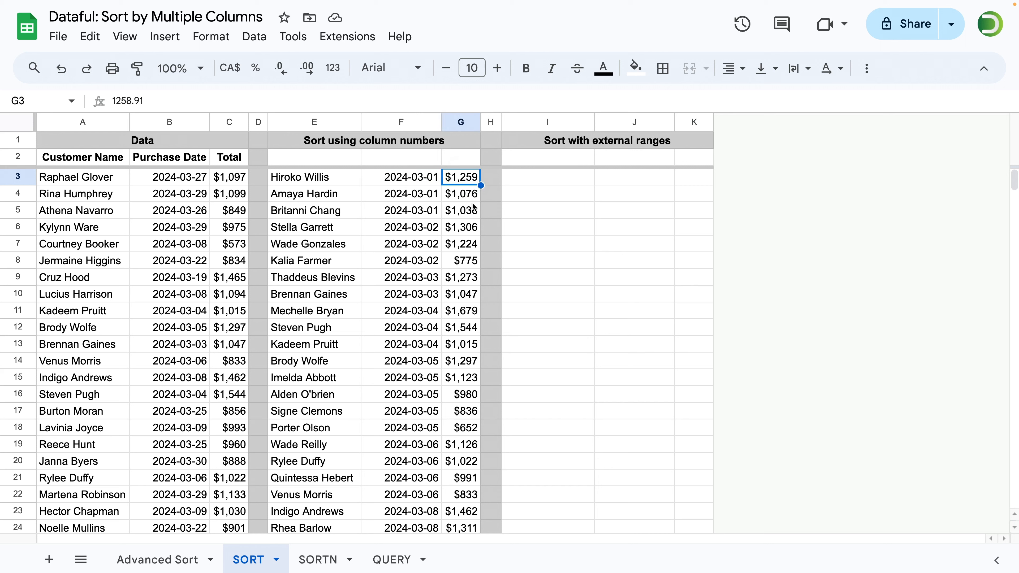
{"action": "left_click", "coordinate": [467, 210]}
{"action": "left_click", "coordinate": [466, 229]}
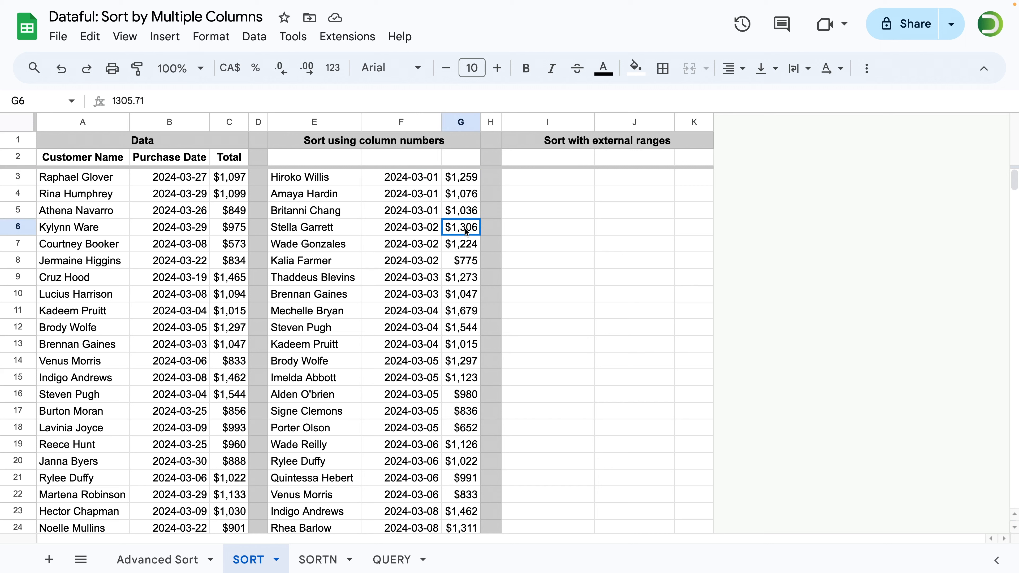
{"action": "left_click", "coordinate": [467, 246]}
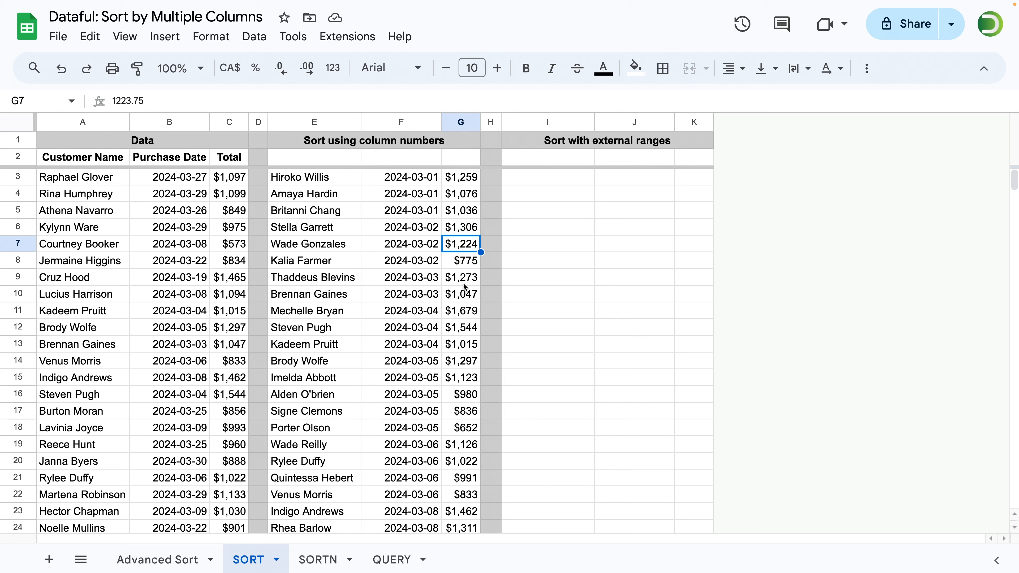
{"action": "left_click", "coordinate": [315, 178]}
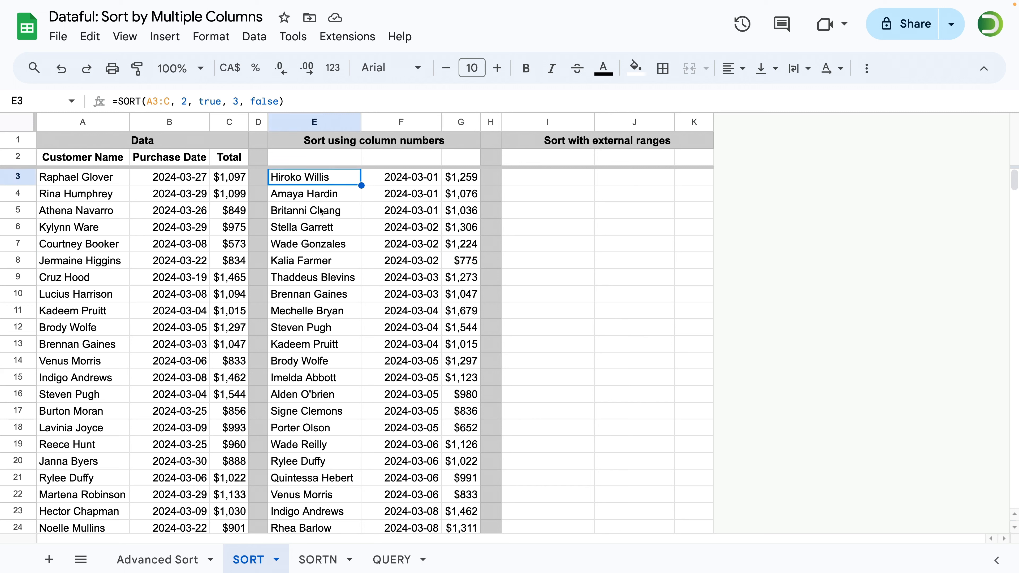
Try copying the headers from A2:C2 into E2:G2 as static text, and undo the paste
{"action": "left_click_drag", "start_coordinate": [222, 157], "coordinate": [91, 158]}
{"action": "key", "text": "ctrl+c"}
{"action": "left_click", "coordinate": [281, 157]}
{"action": "key", "text": "ctrl+v"}
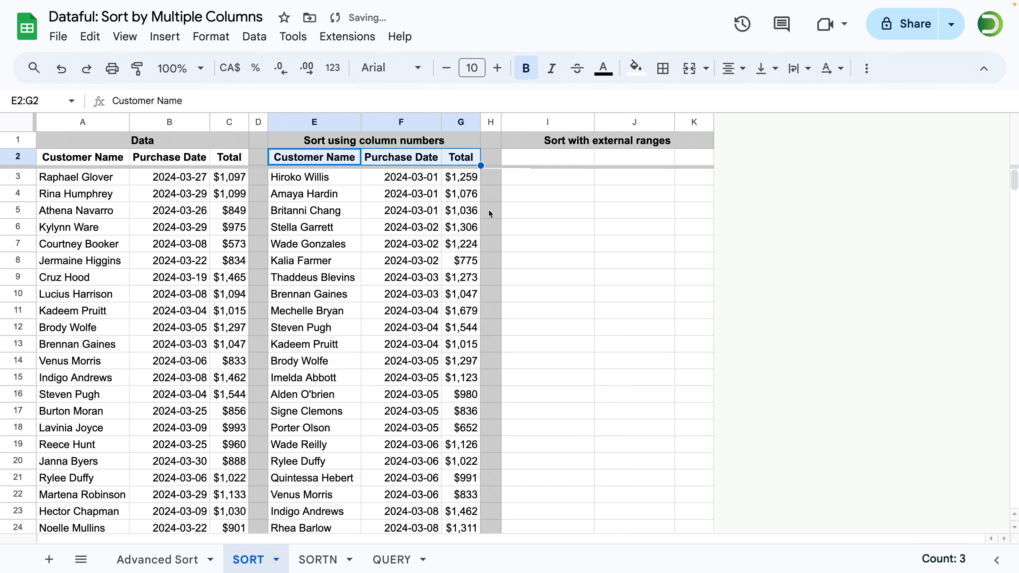
{"action": "key", "text": "ctrl+z"}
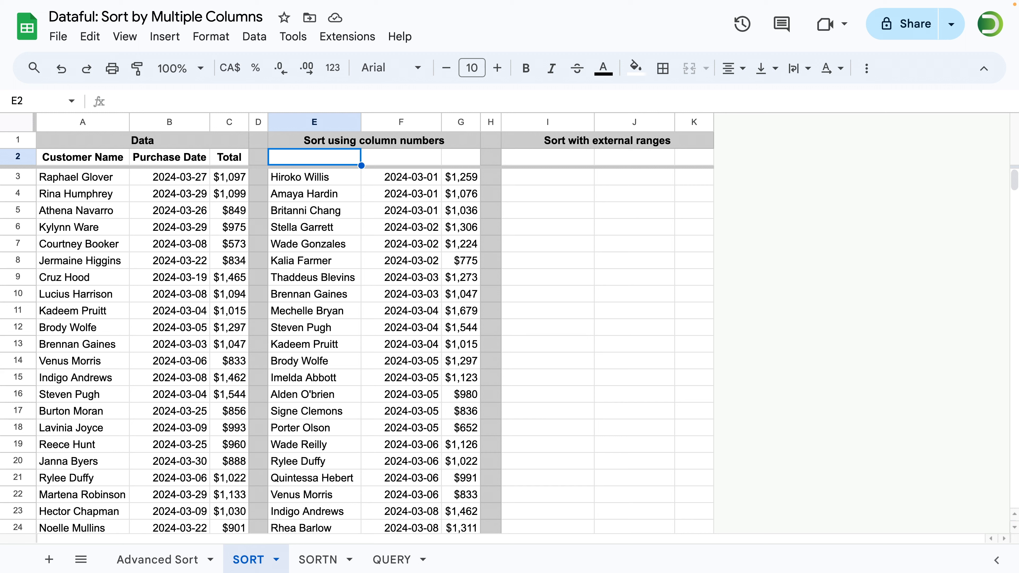
Enter ={A2:C2} in E2 to link the headers to the source data, and make E2:G2 bold
{"action": "type", "text": "="}
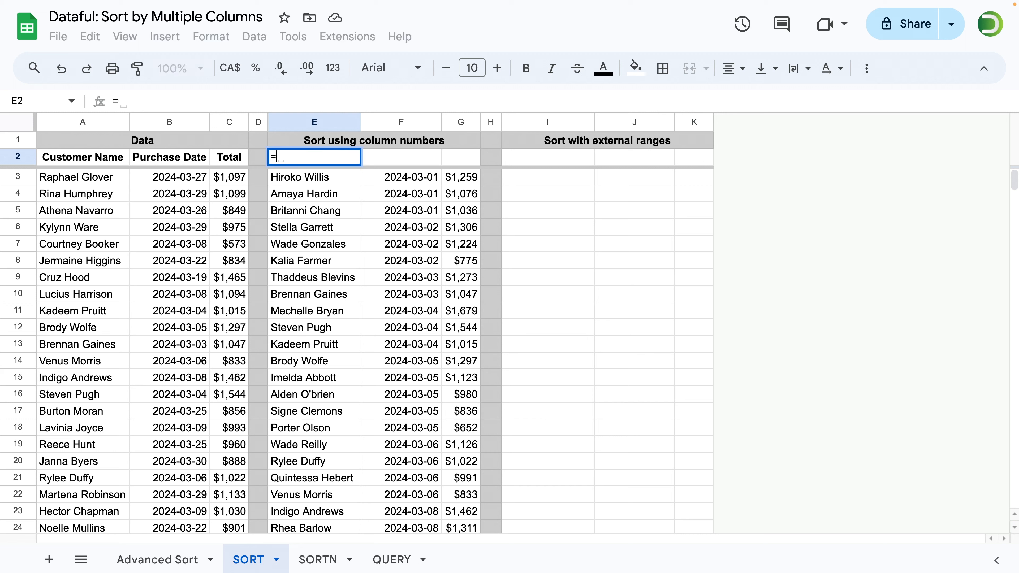
{"action": "type", "text": "{"}
{"action": "left_click_drag", "start_coordinate": [73, 160], "coordinate": [228, 159]}
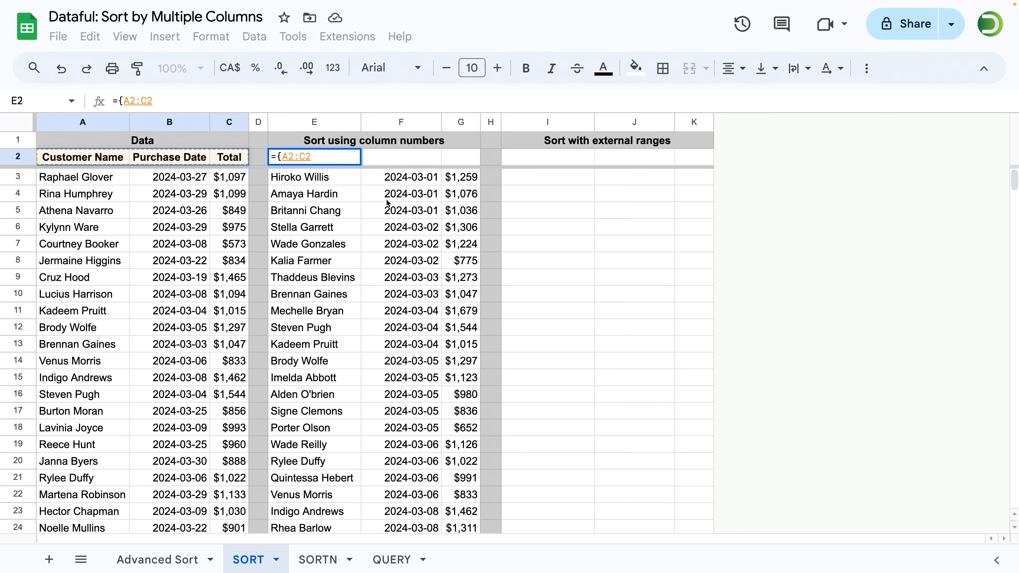
{"action": "type", "text": "}"}
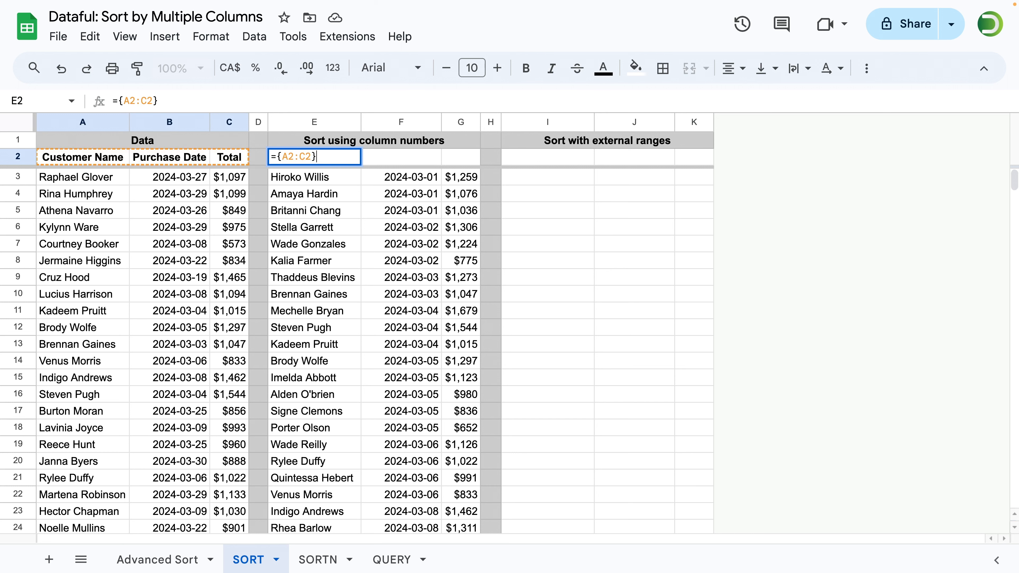
{"action": "key", "text": "Return"}
{"action": "left_click_drag", "start_coordinate": [329, 165], "coordinate": [459, 162]}
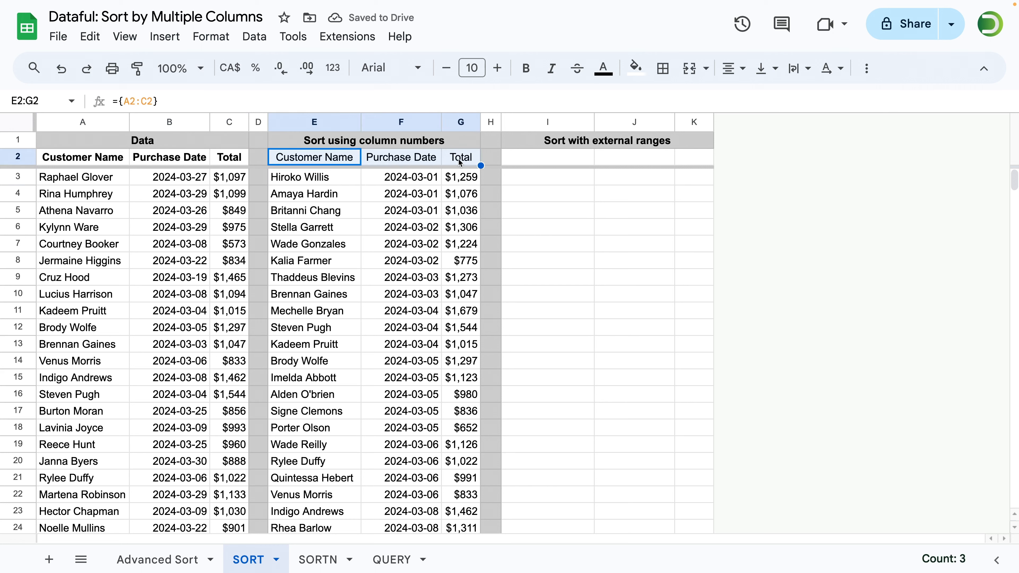
{"action": "key", "text": "ctrl+b"}
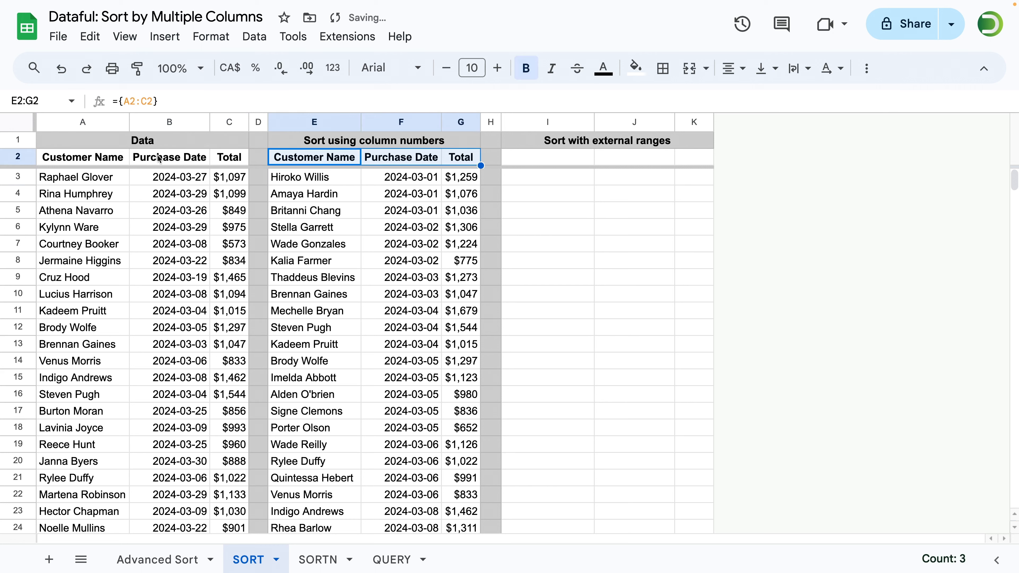
Try changing the source header in A2 to Customer to test the linked header in E2
{"action": "double_click", "coordinate": [104, 159]}
{"action": "double_click", "coordinate": [108, 159]}
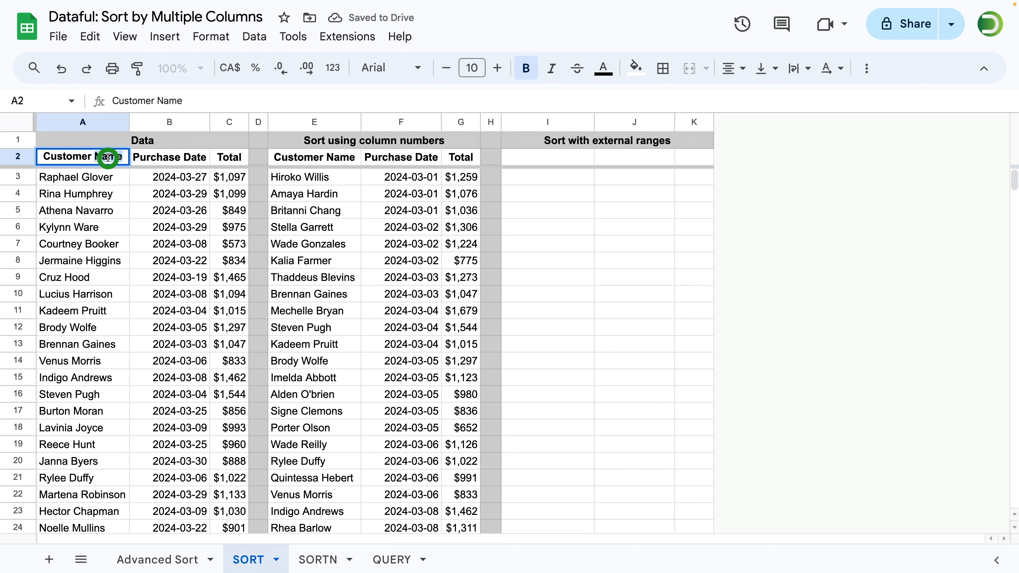
{"action": "key", "text": "BackSpace"}
{"action": "key", "text": "BackSpace"}
{"action": "key", "text": "BackSpace"}
{"action": "type", "text": "r"}
{"action": "key", "text": "Return"}
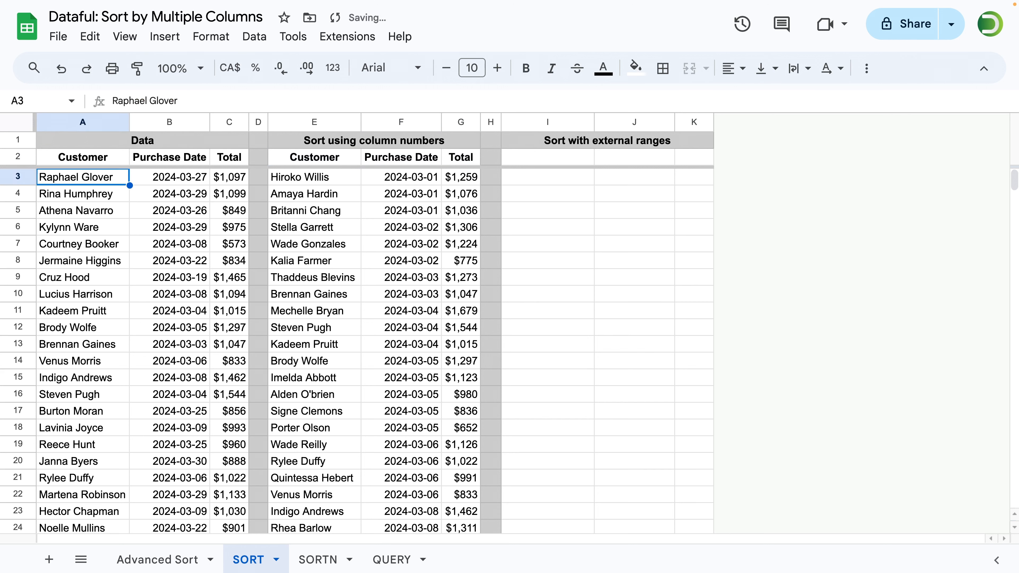
{"action": "left_click", "coordinate": [345, 160]}
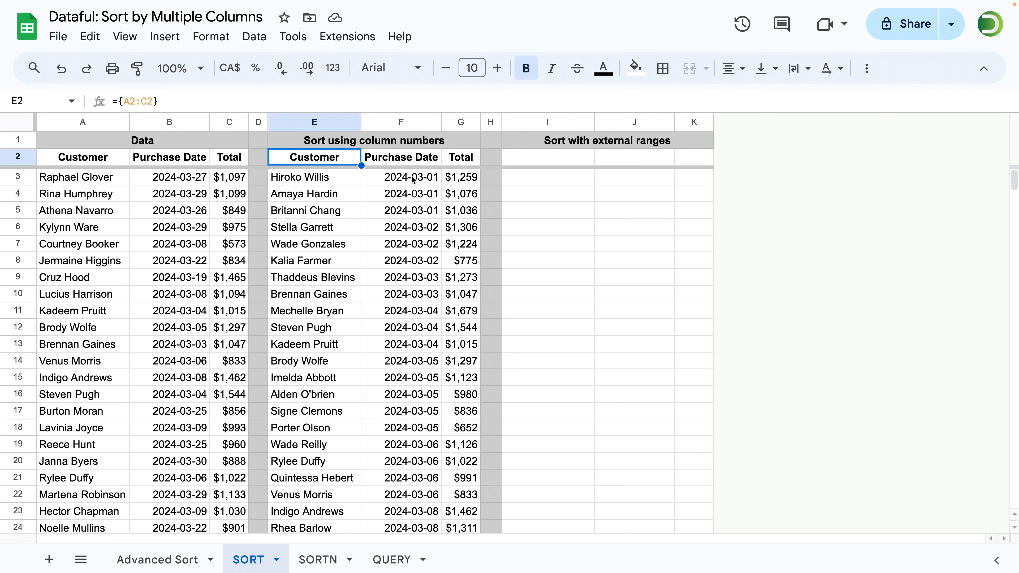
Review the customer, date and total columns of the sorted output in E3:G13
{"action": "left_click", "coordinate": [541, 177]}
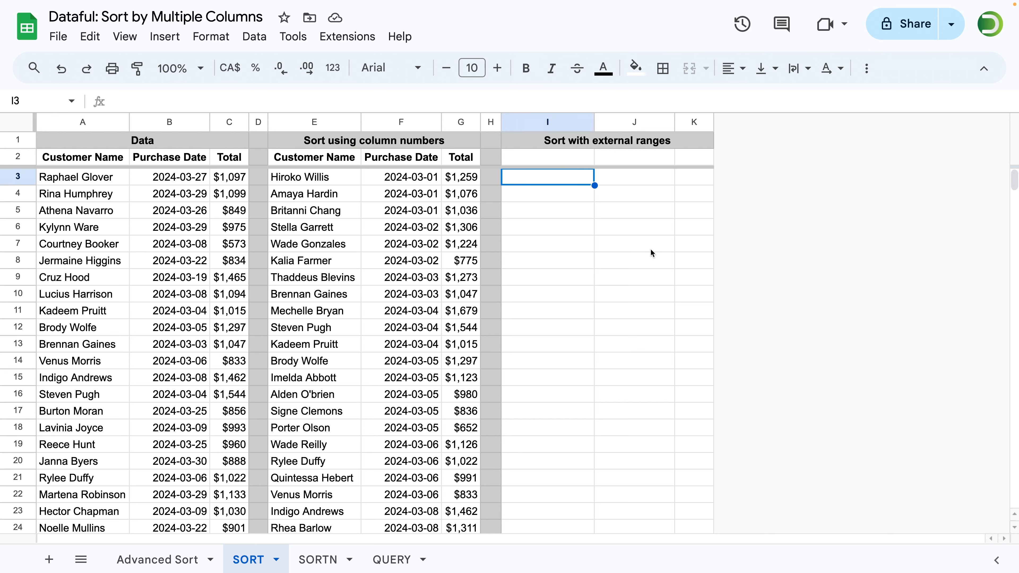
{"action": "left_click_drag", "start_coordinate": [296, 177], "coordinate": [457, 342]}
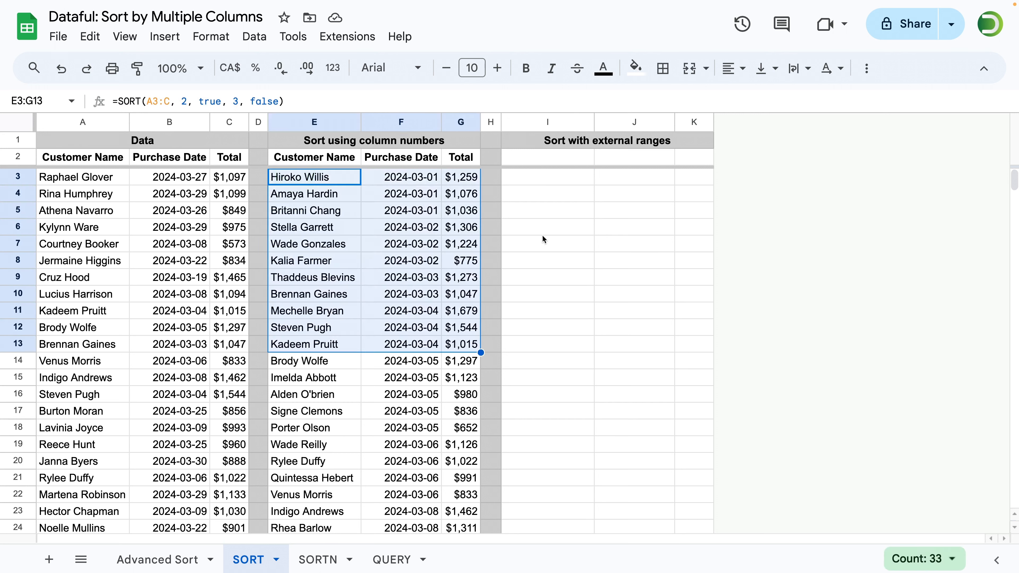
{"action": "left_click", "coordinate": [401, 189]}
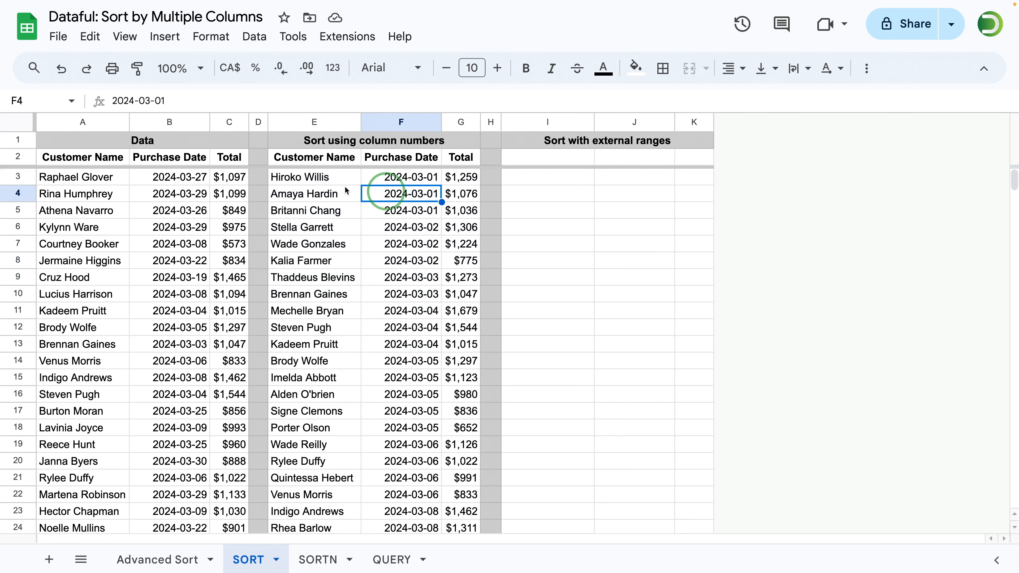
{"action": "left_click", "coordinate": [318, 182]}
{"action": "left_click", "coordinate": [384, 177]}
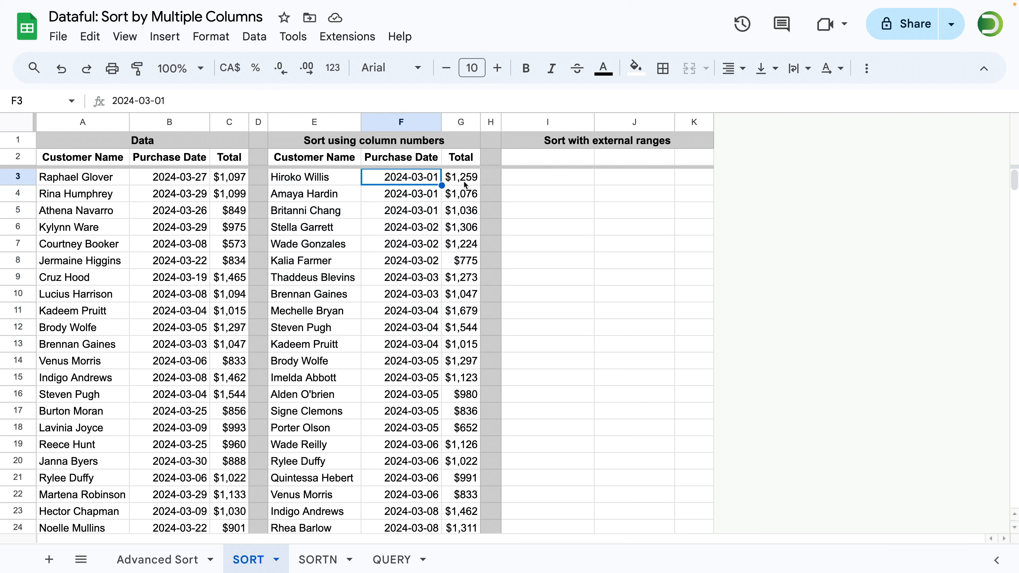
{"action": "left_click_drag", "start_coordinate": [462, 175], "coordinate": [461, 311]}
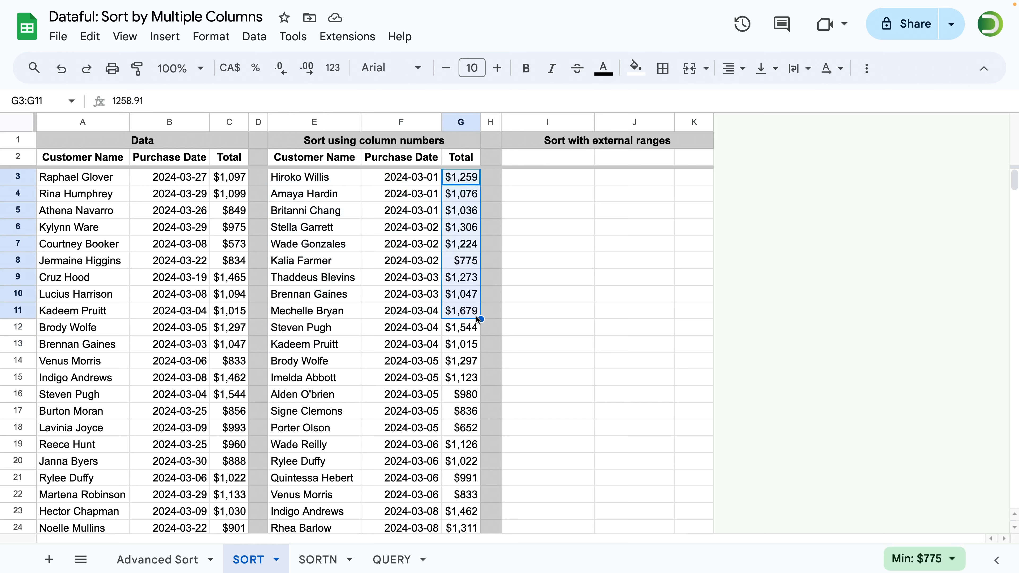
Under Sort with external ranges, begin a SORT formula in I3 with the range E3:F
{"action": "left_click", "coordinate": [566, 173]}
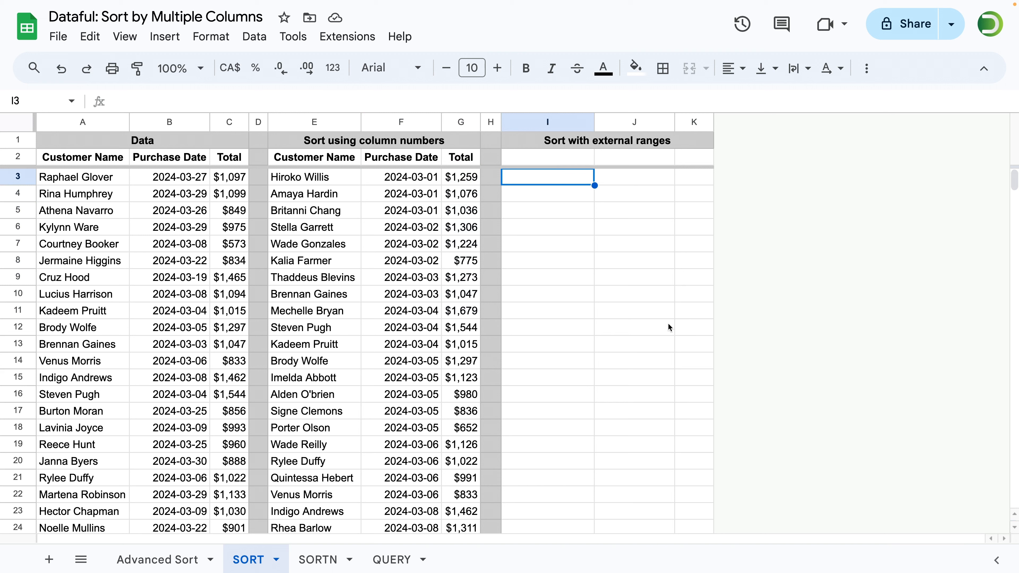
{"action": "type", "text": "="}
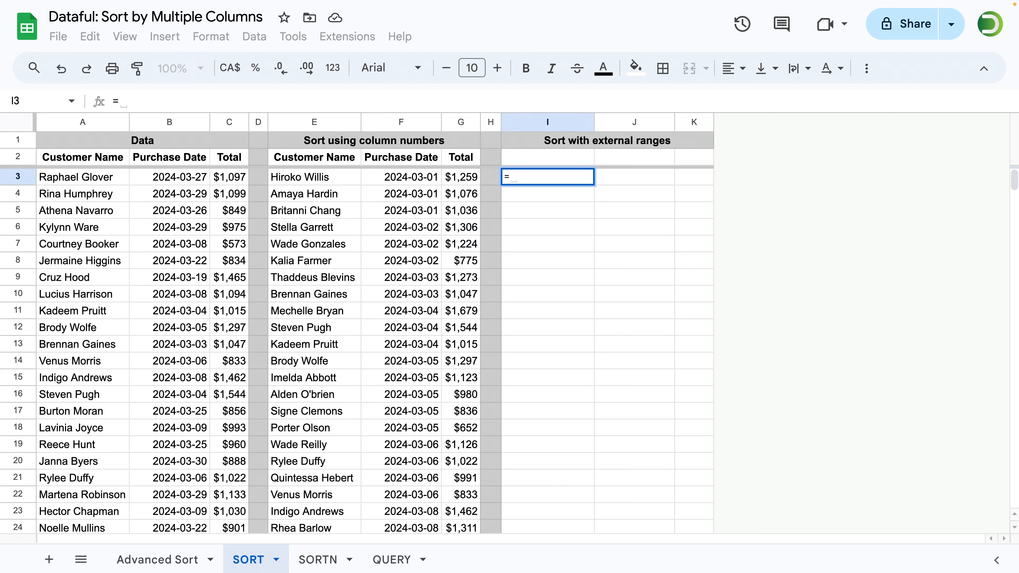
{"action": "type", "text": "SORT("}
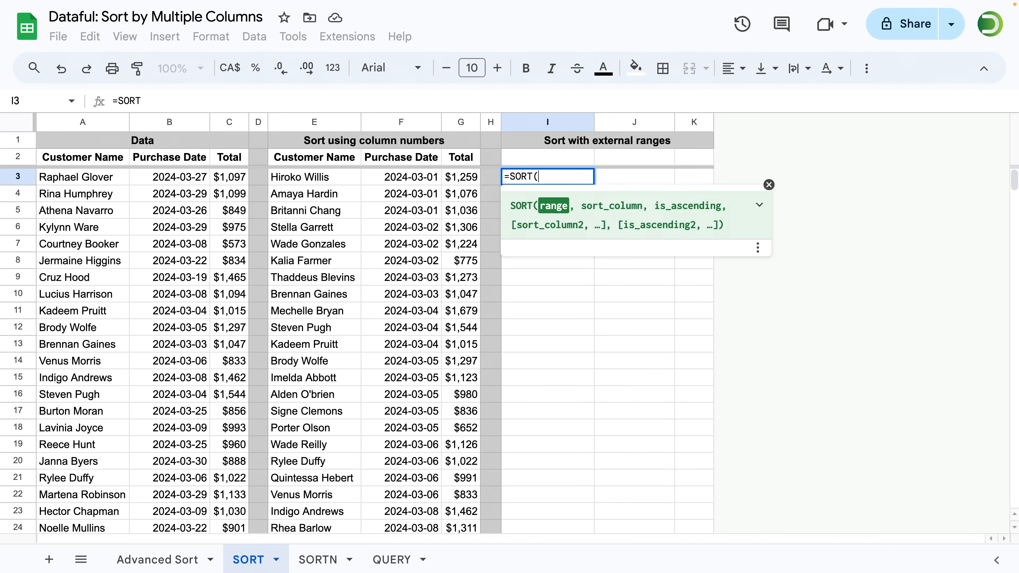
{"action": "left_click", "coordinate": [313, 178]}
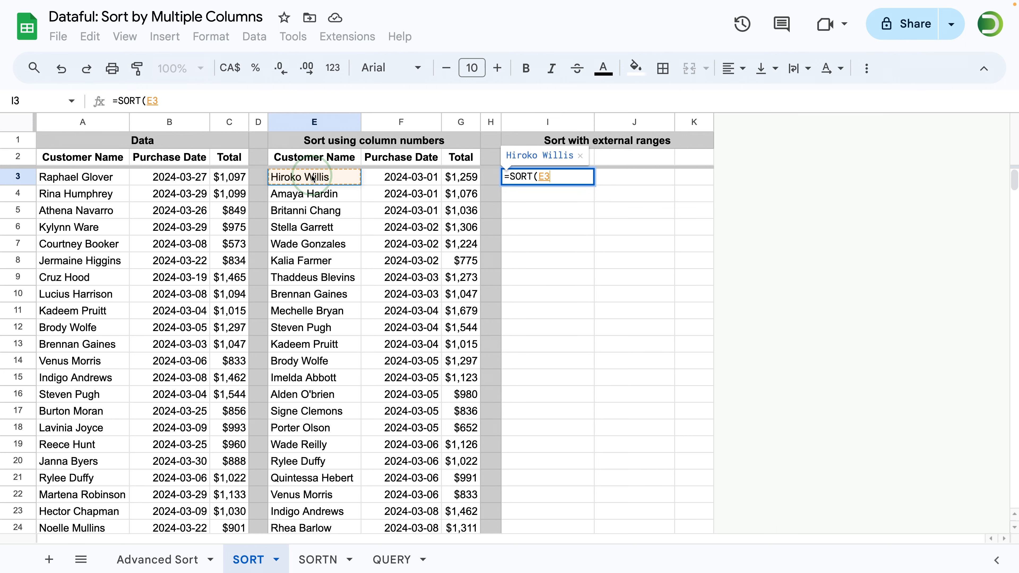
{"action": "type", "text": ":"}
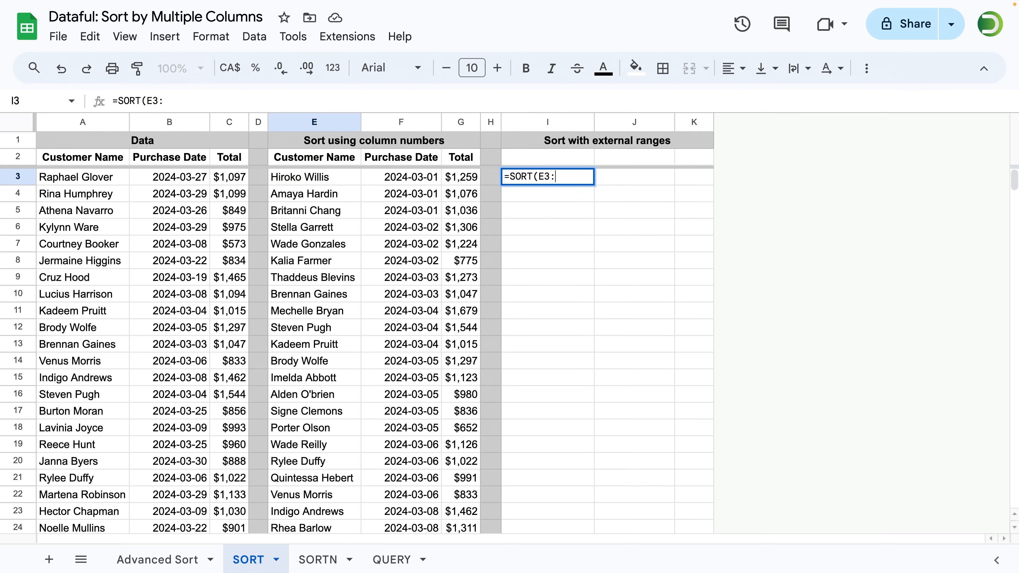
{"action": "type", "text": "F"}
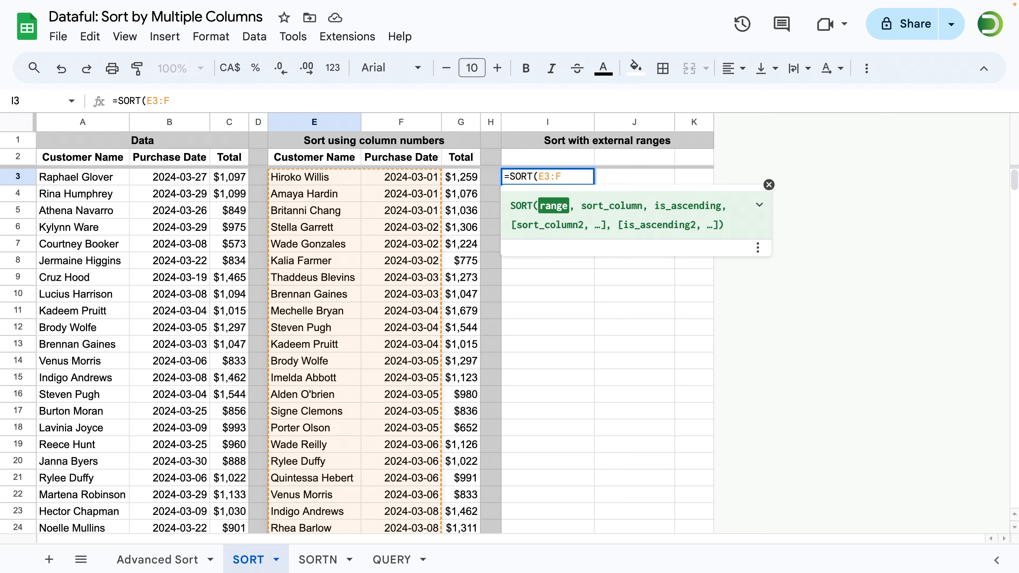
{"action": "type", "text": ","}
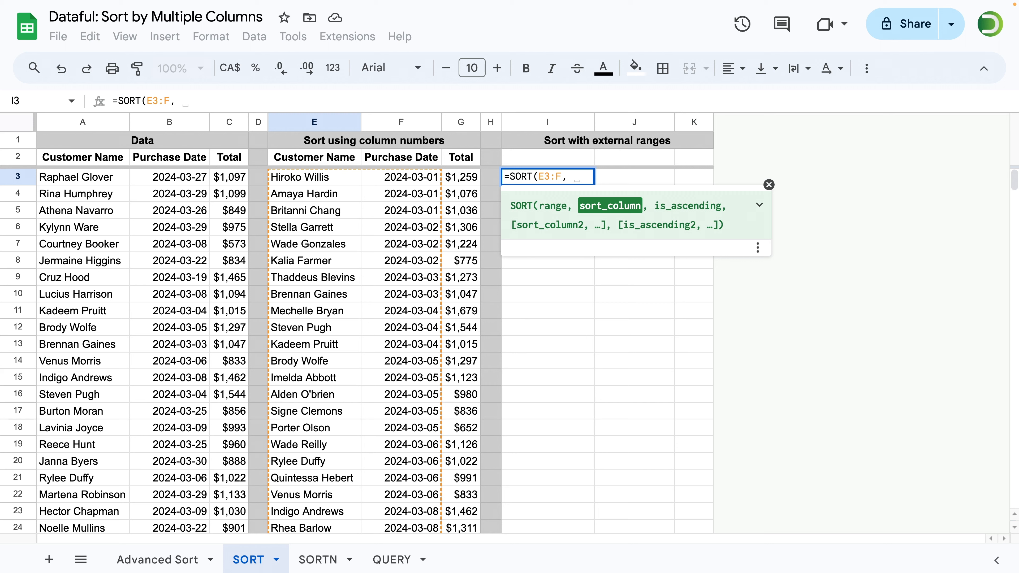
Complete the formula in I3 as =SORT(E3:F, G3:G, false), using the Total column as external sort column, and enter it
{"action": "left_click", "coordinate": [459, 179]}
{"action": "type", "text": ":G"}
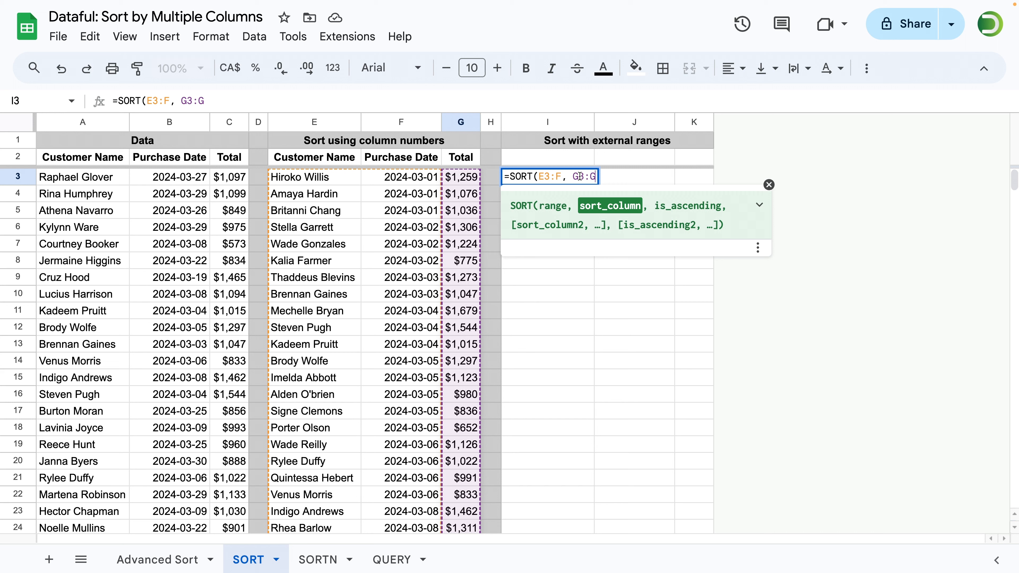
{"action": "type", "text": ","}
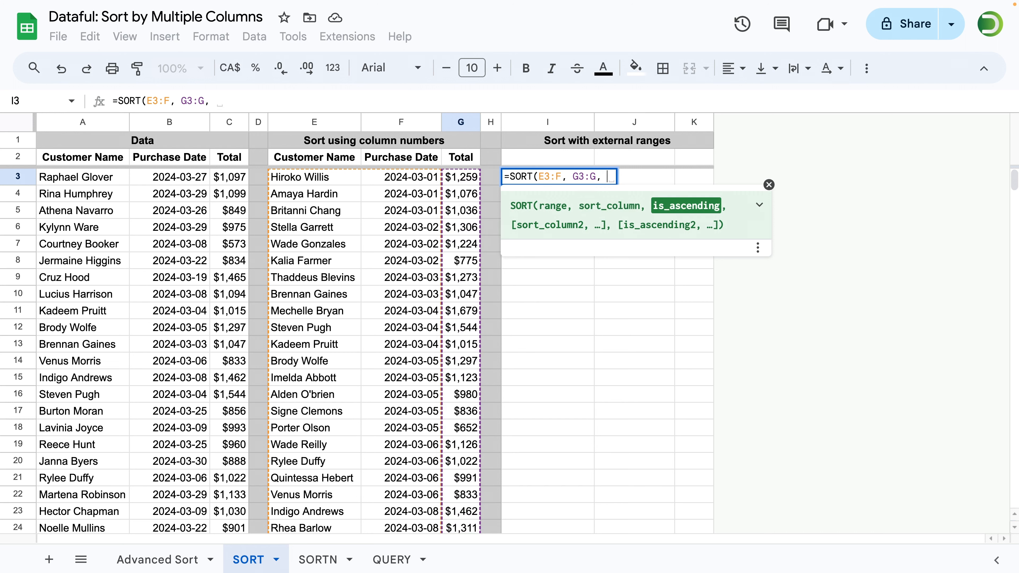
{"action": "type", "text": " false"}
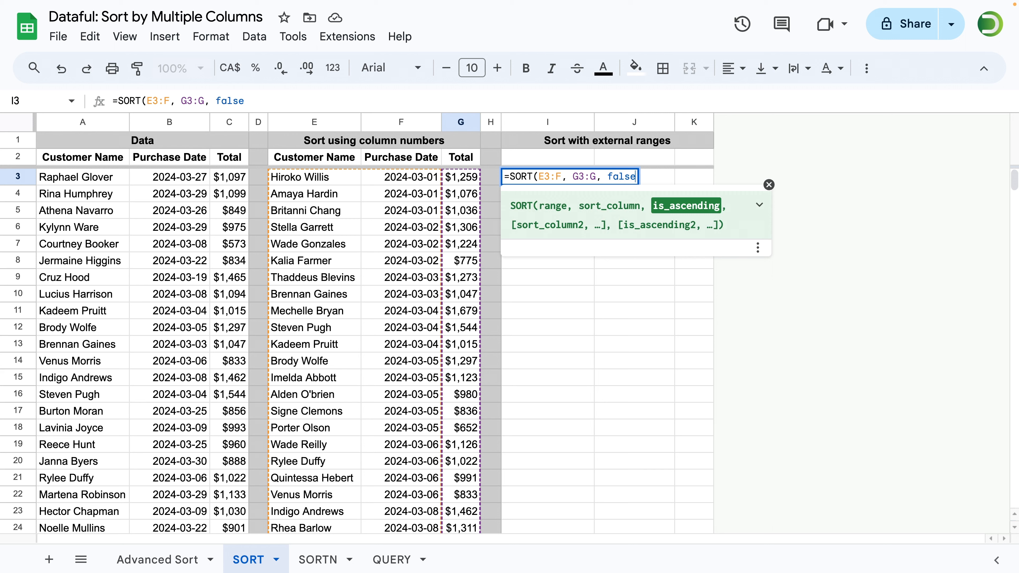
{"action": "type", "text": ")"}
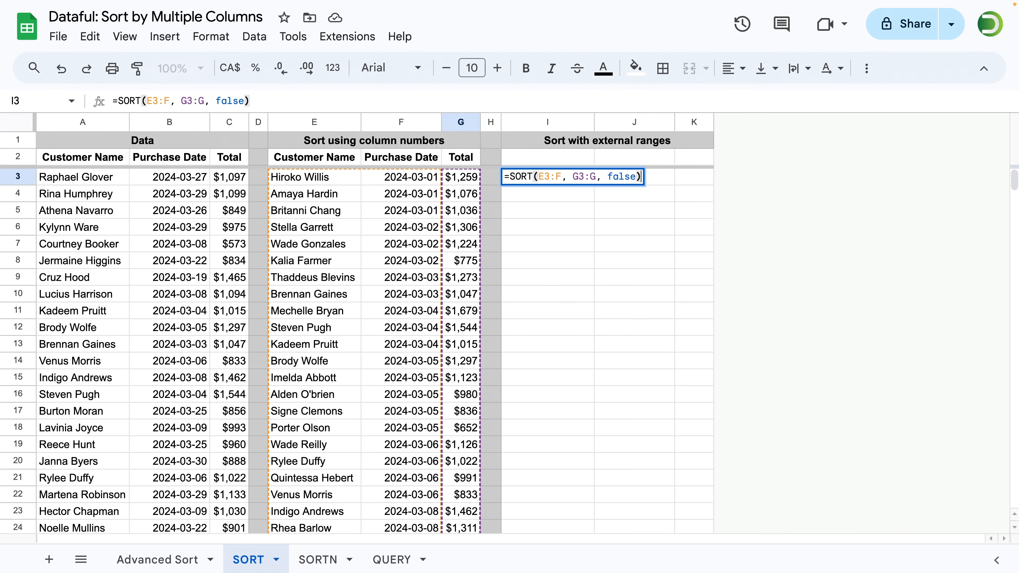
{"action": "key", "text": "Return"}
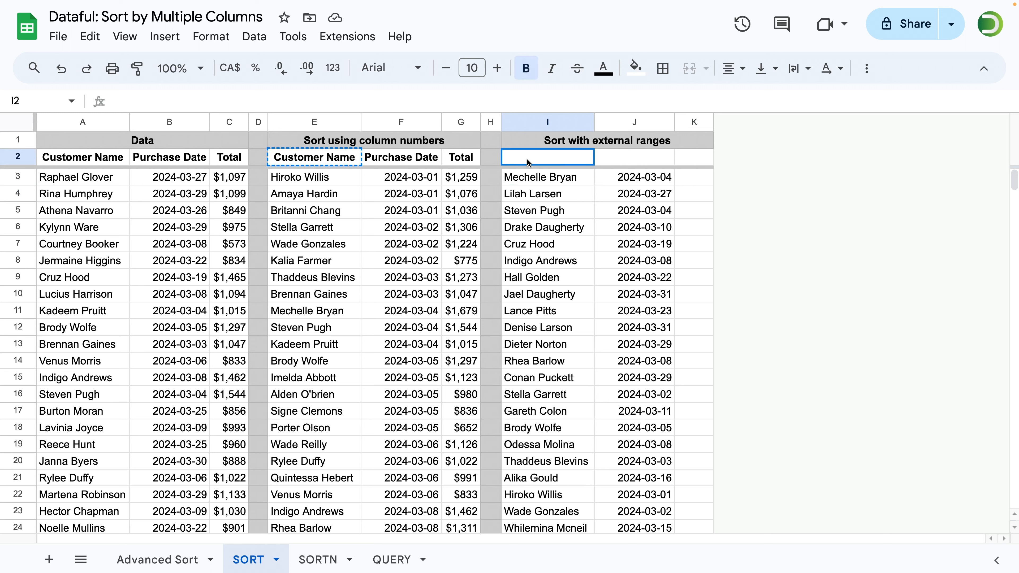
Paste the linked header formula into I2 and edit it to ={E2:F2}, covering only Customer Name and Purchase Date
{"action": "key", "text": "Return"}
{"action": "left_click", "coordinate": [539, 159]}
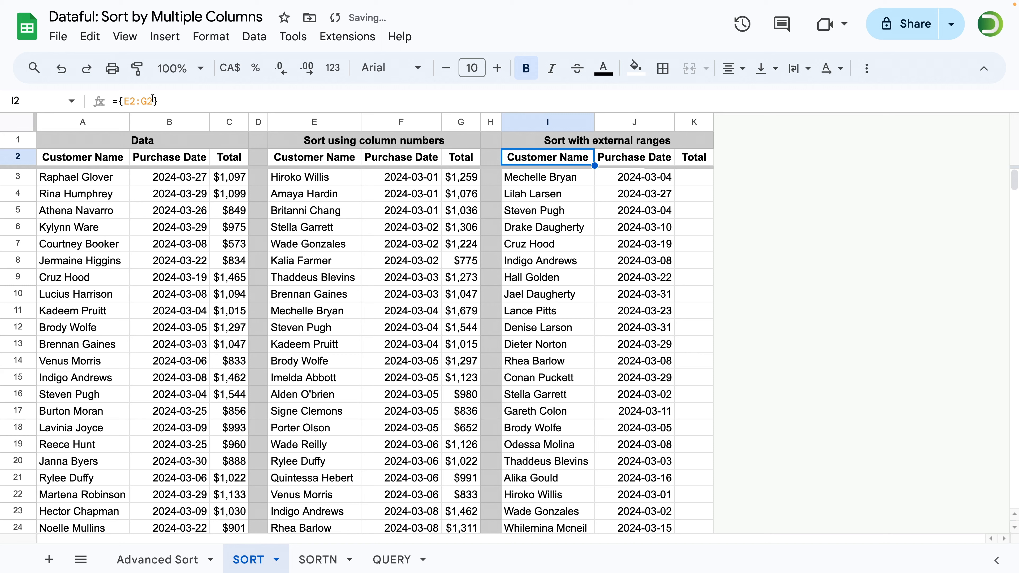
{"action": "left_click_drag", "start_coordinate": [147, 98], "coordinate": [143, 98]}
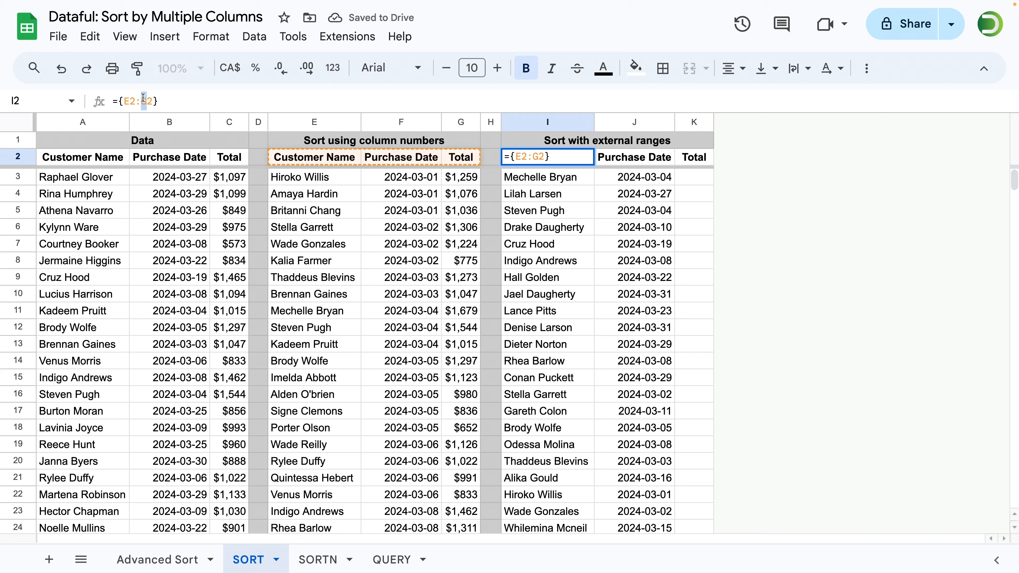
{"action": "type", "text": "F"}
{"action": "key", "text": "Return"}
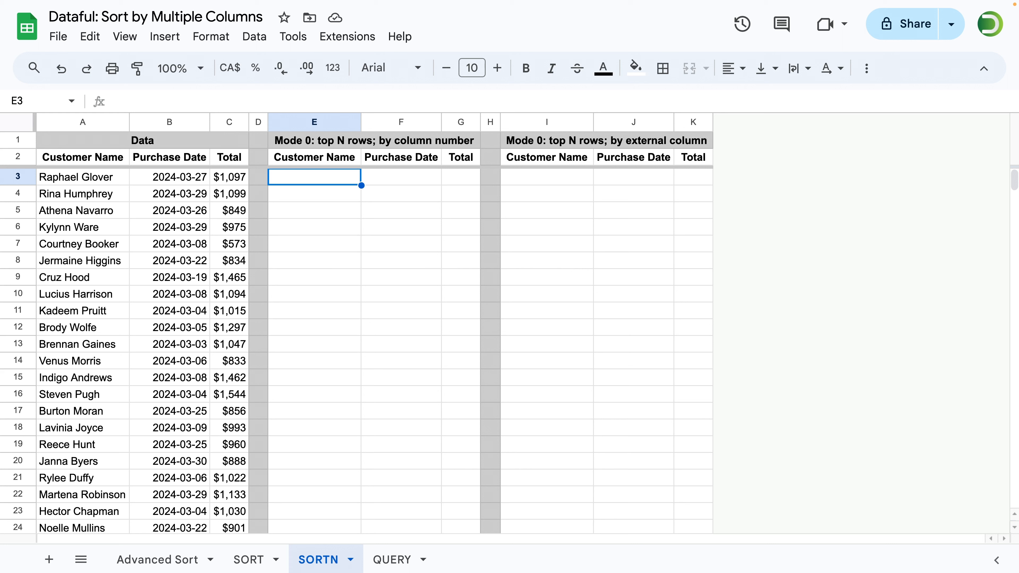
On the SORTN sheet, begin a SORTN formula in E3 with range A3:C, 10 rows and display ties mode 0
{"action": "type", "text": "=SORTN("}
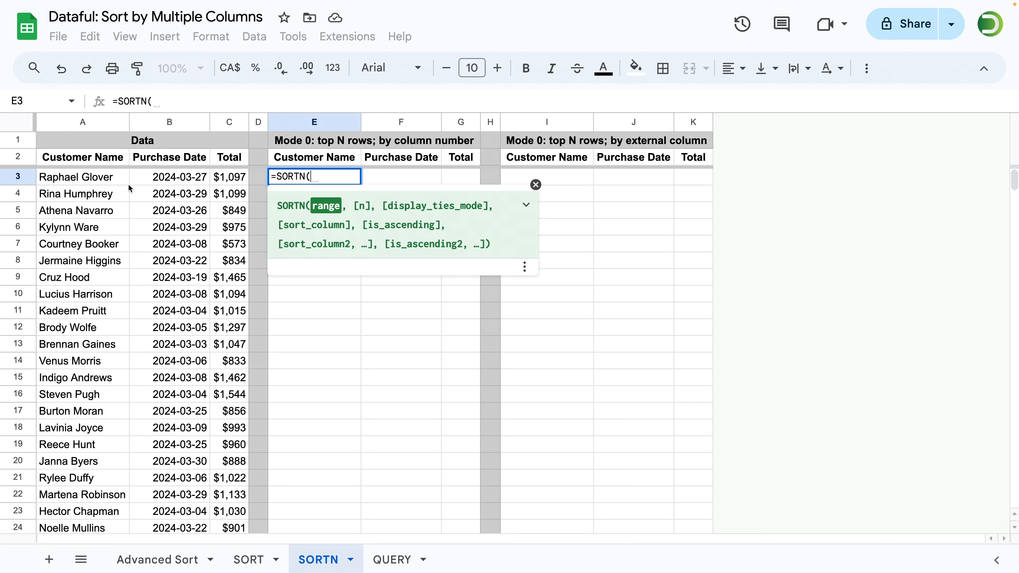
{"action": "left_click", "coordinate": [95, 177]}
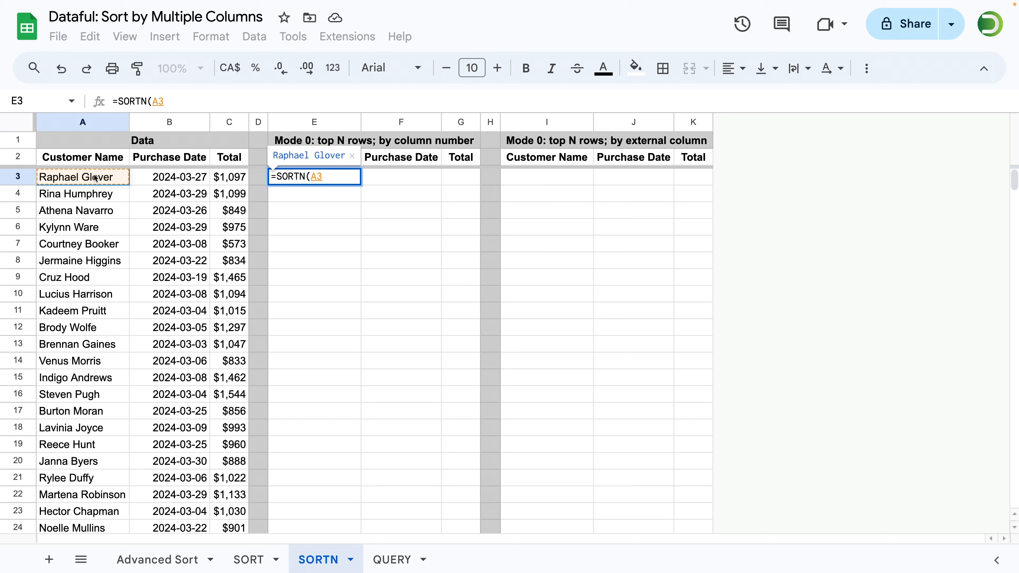
{"action": "type", "text": ":C,"}
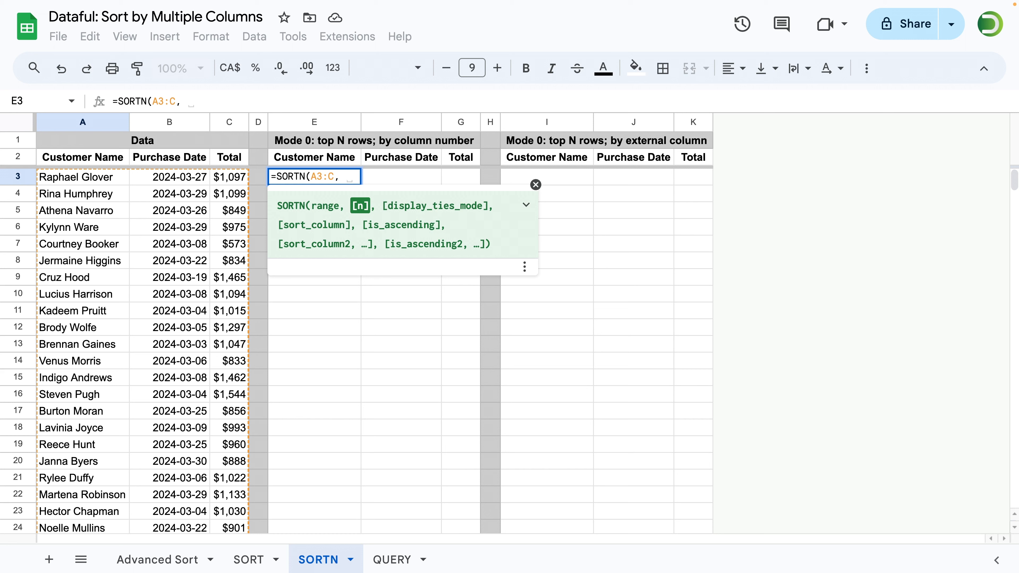
{"action": "type", "text": " 10,"}
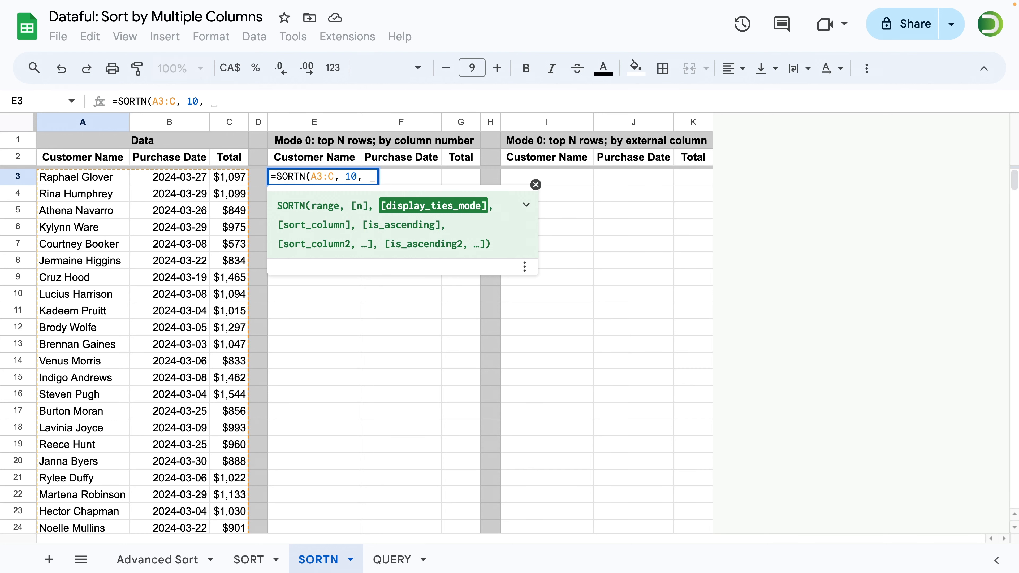
{"action": "type", "text": "0"}
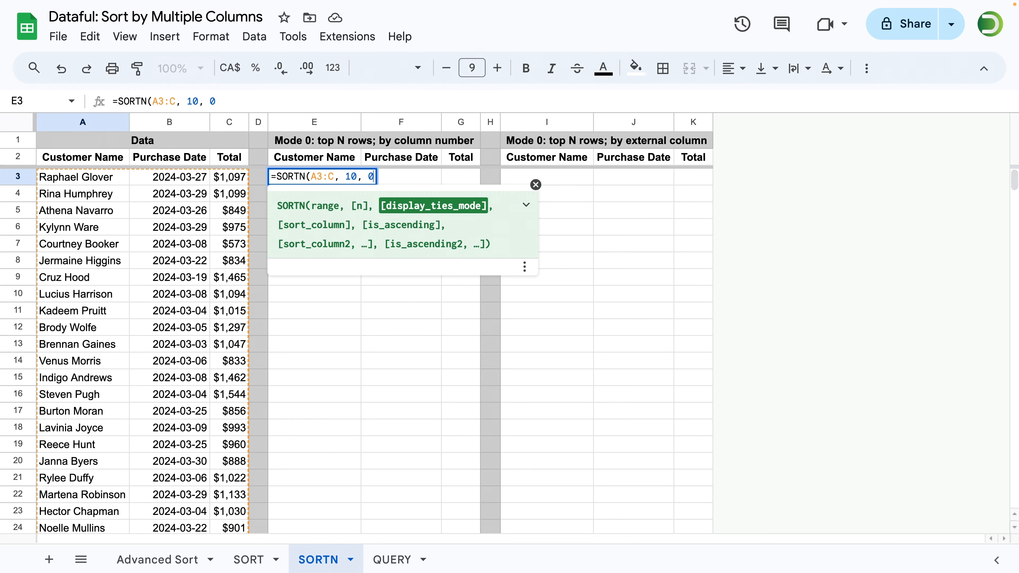
{"action": "type", "text": ","}
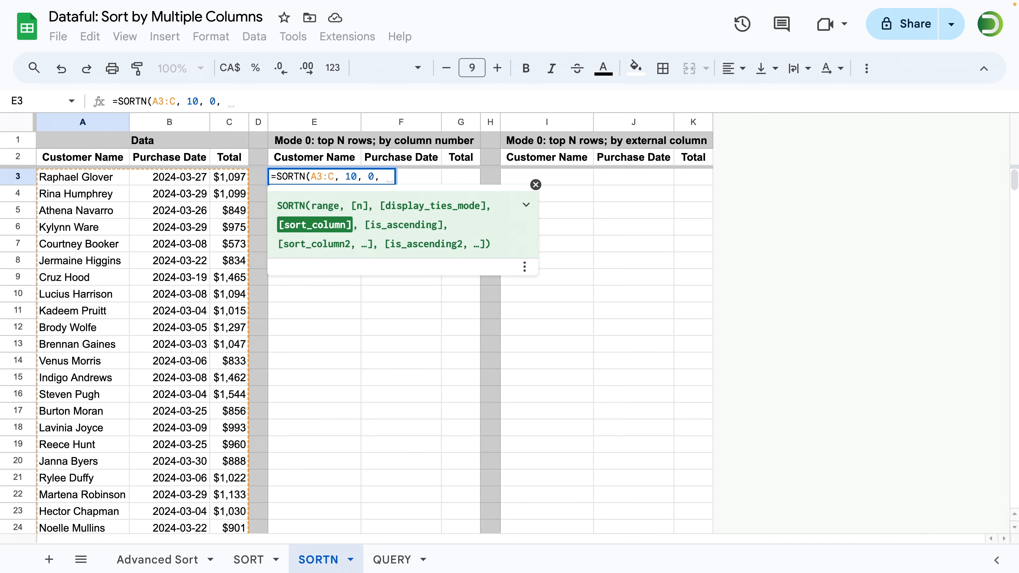
Complete E3 as =SORTN(A3:C, 10, 0, 2, true, 3, false), enter it, and check the Customer Name and Total output
{"action": "type", "text": "2,"}
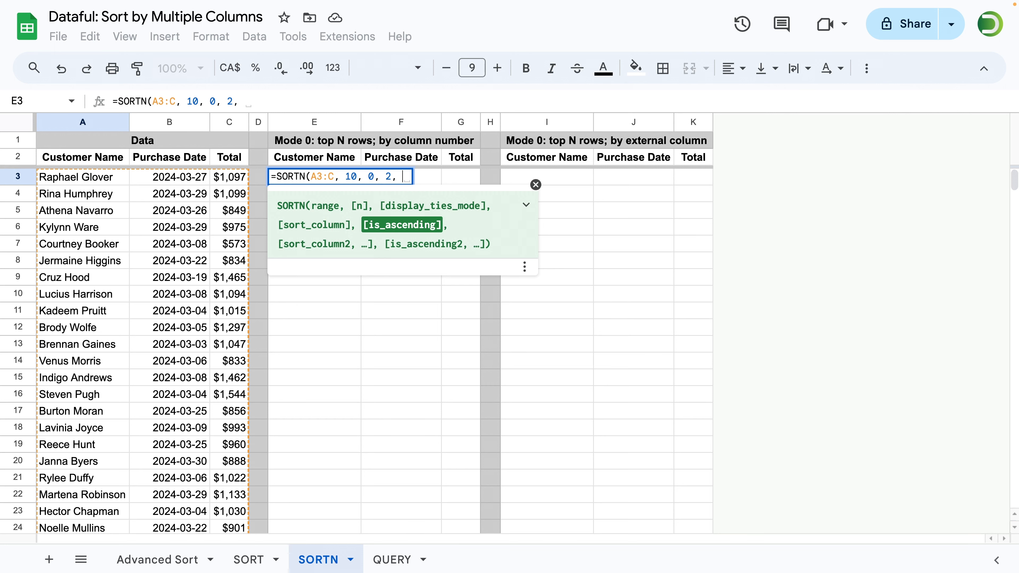
{"action": "type", "text": "true, "}
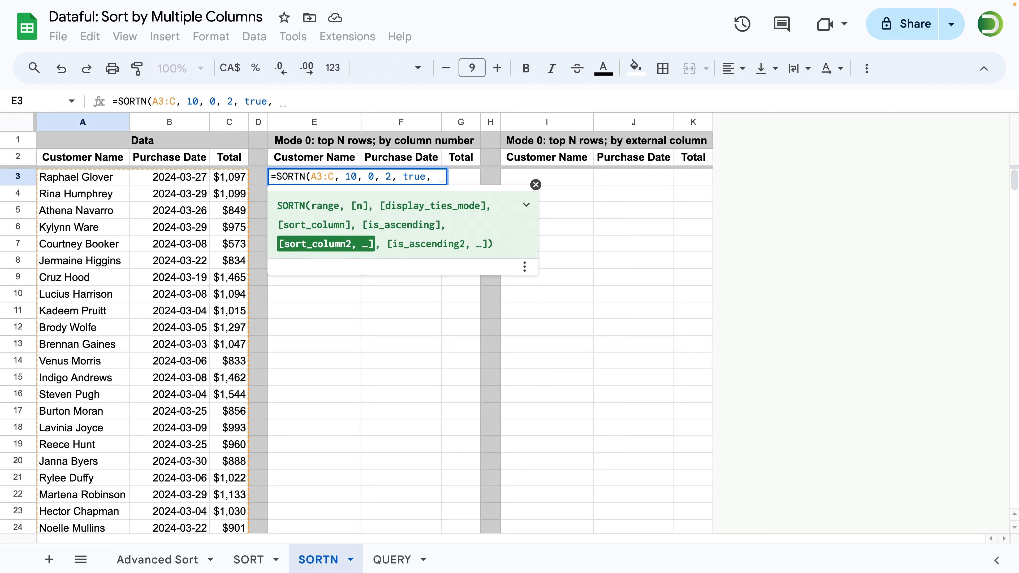
{"action": "type", "text": "3"}
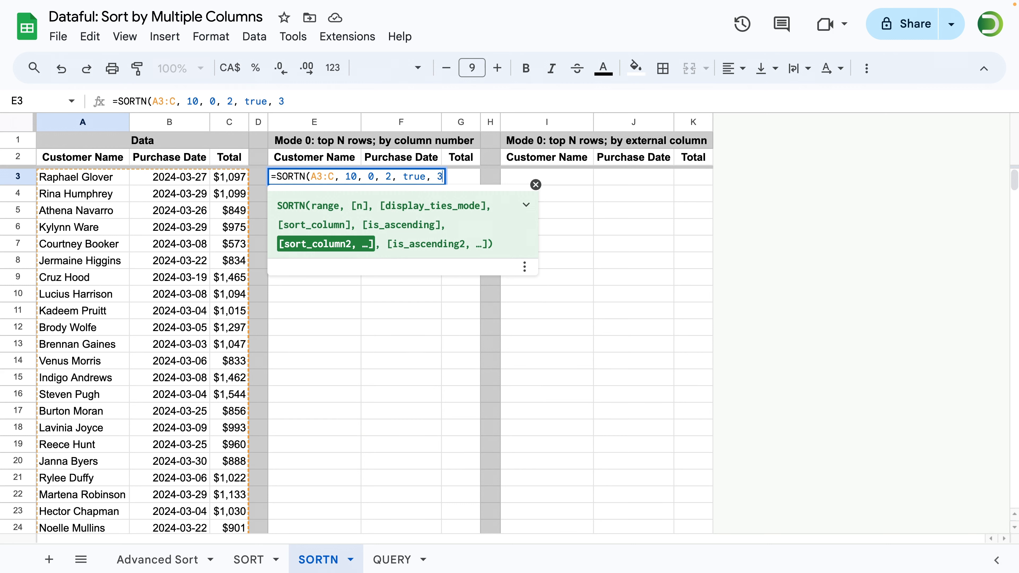
{"action": "type", "text": ", fa"}
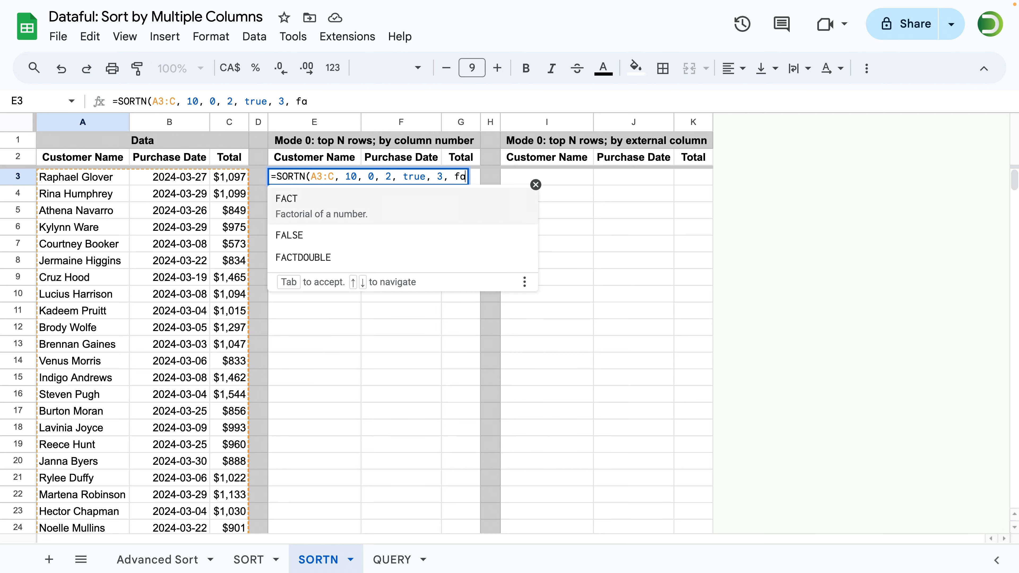
{"action": "type", "text": "lse)"}
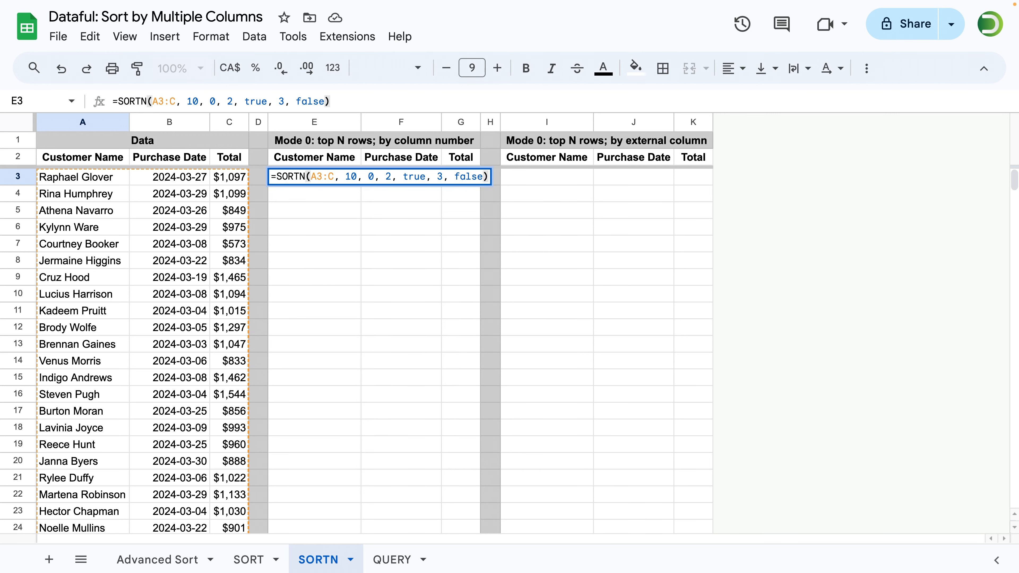
{"action": "key", "text": "Return"}
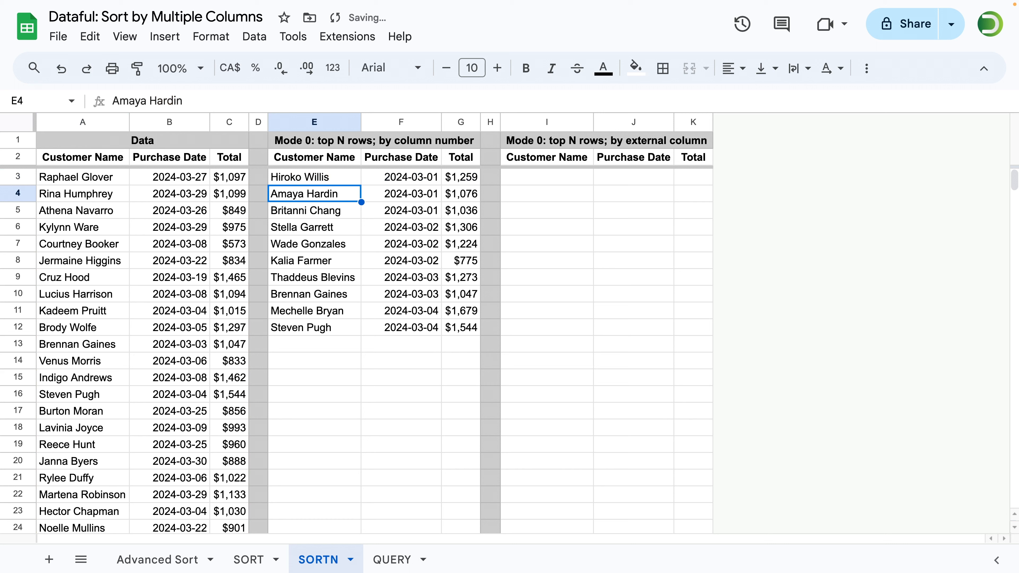
{"action": "left_click_drag", "start_coordinate": [313, 178], "coordinate": [321, 327]}
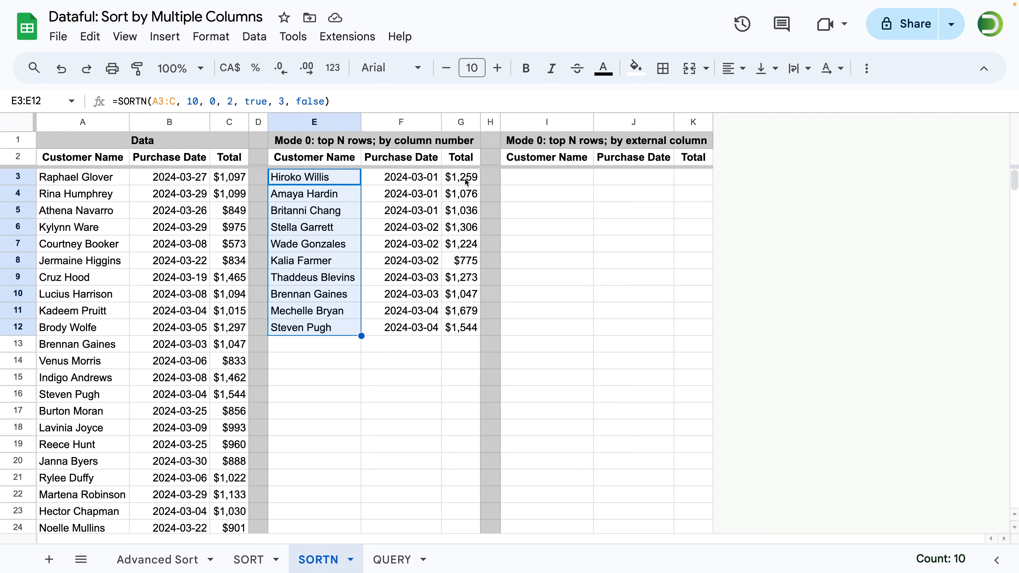
{"action": "left_click_drag", "start_coordinate": [469, 177], "coordinate": [475, 338]}
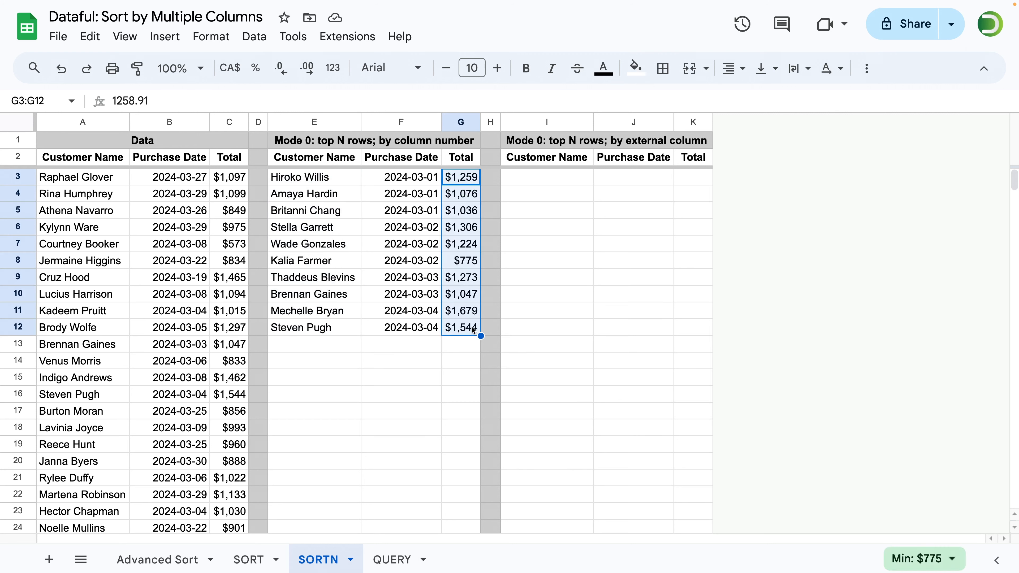
Under the external column heading, begin a SORTN formula in I3 with range A3:C, 10 rows and ties mode 0
{"action": "left_click", "coordinate": [547, 177]}
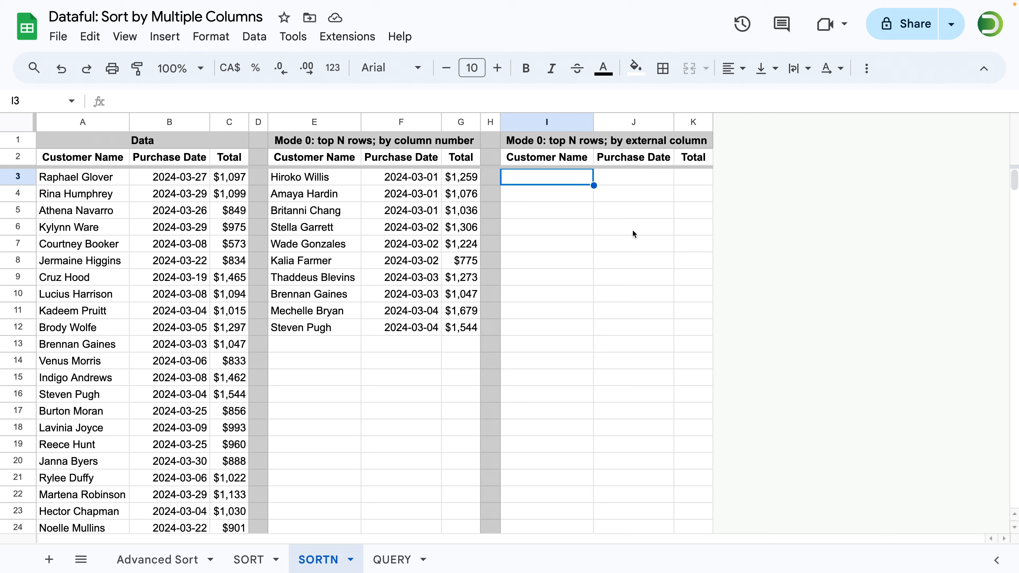
{"action": "type", "text": "="}
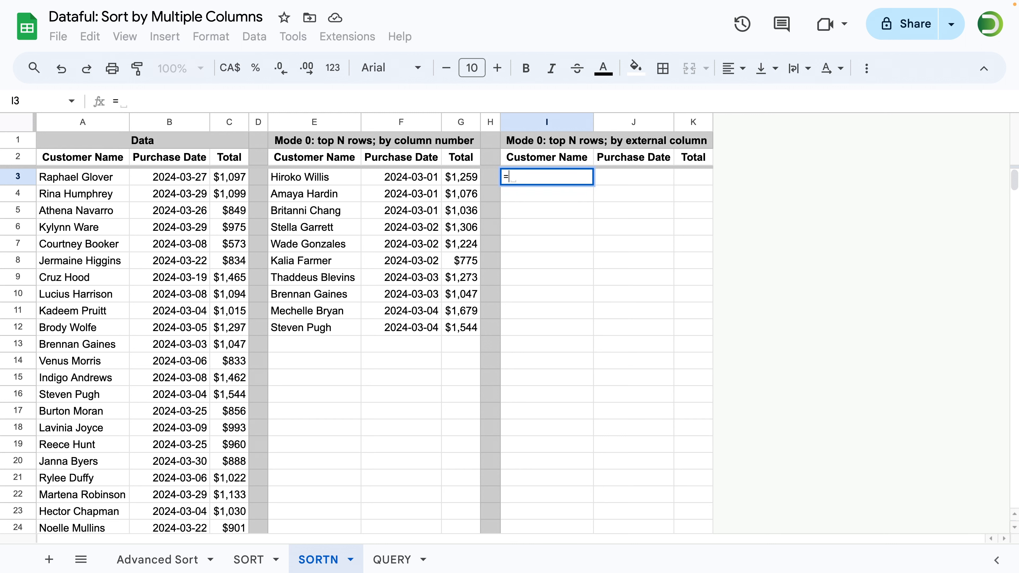
{"action": "type", "text": "SORTN("}
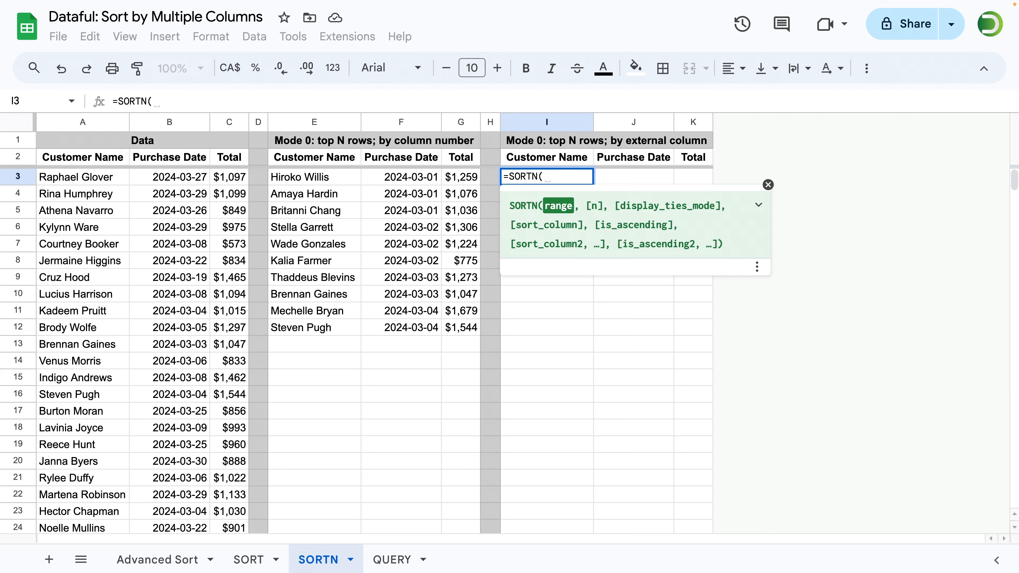
{"action": "left_click", "coordinate": [101, 178]}
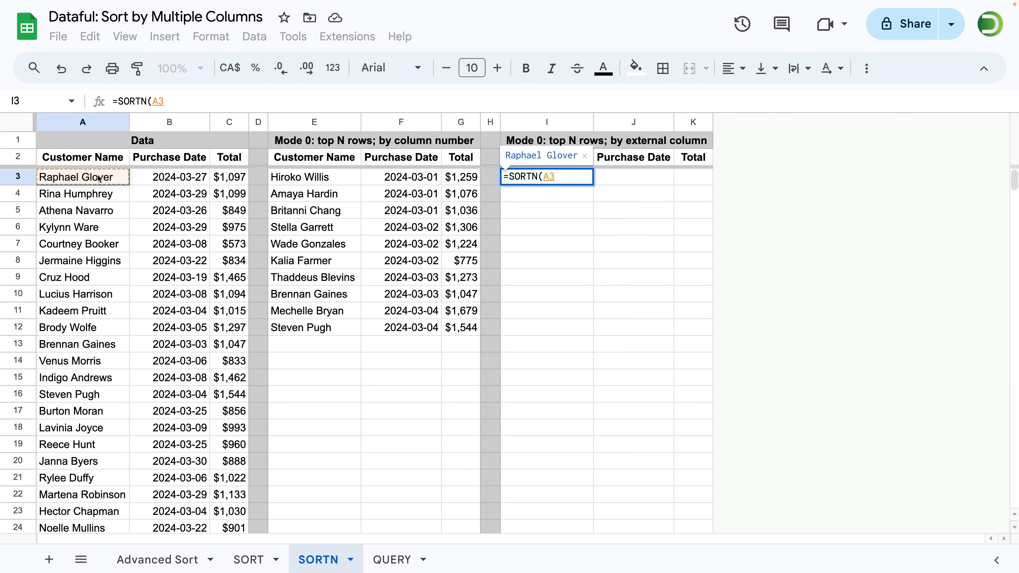
{"action": "type", "text": ":C"}
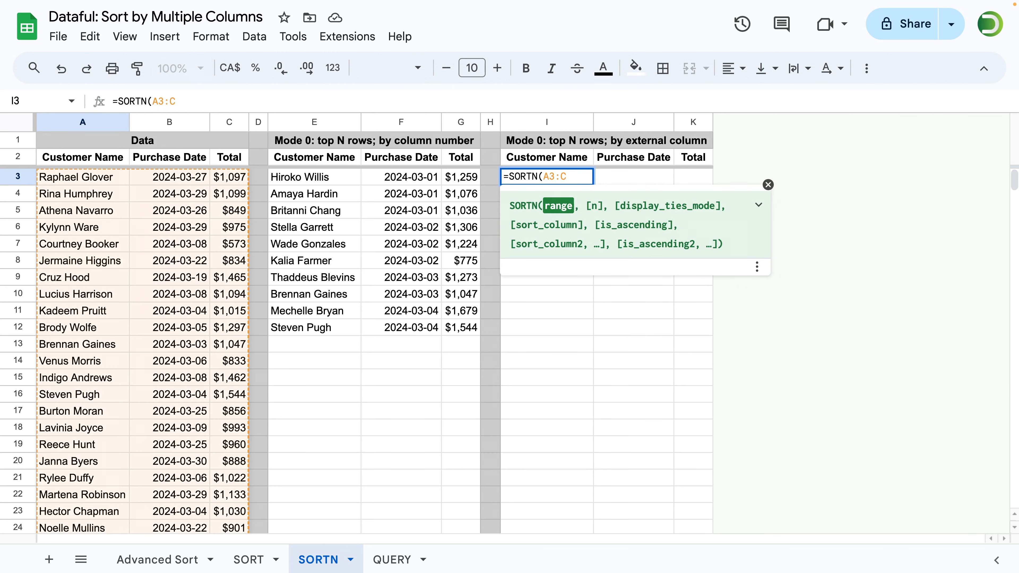
{"action": "type", "text": ", "}
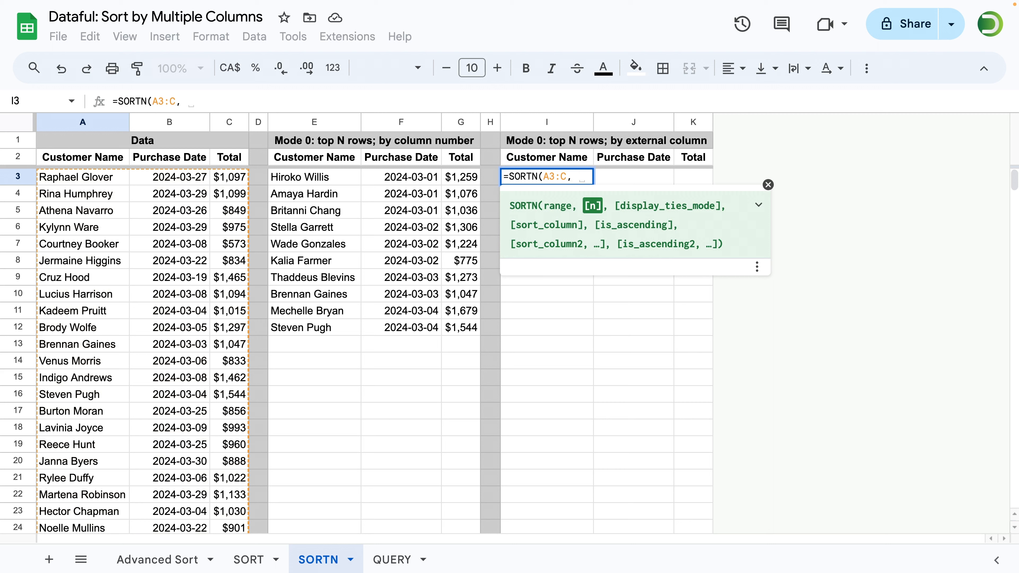
{"action": "type", "text": "10, "}
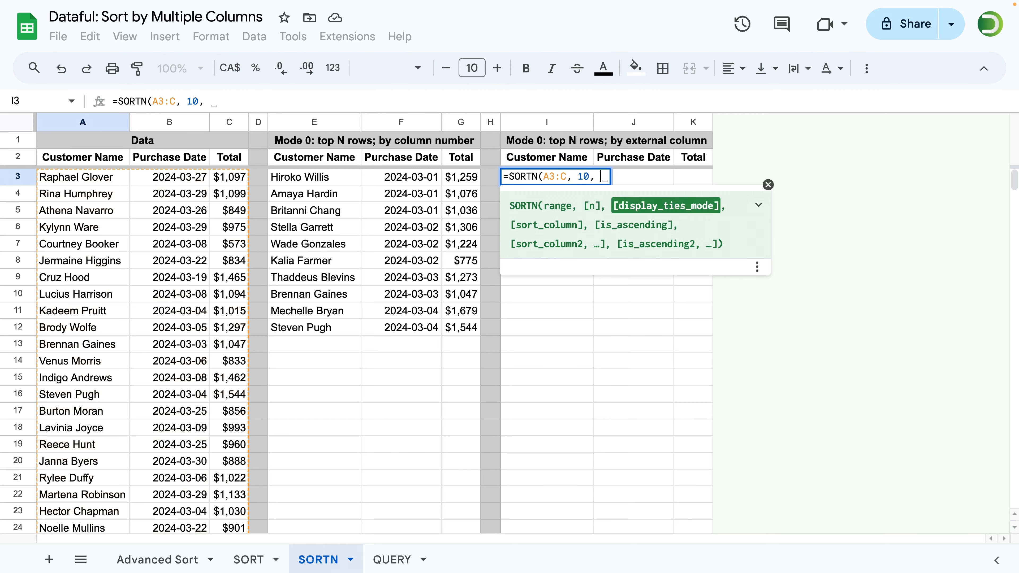
{"action": "type", "text": "0"}
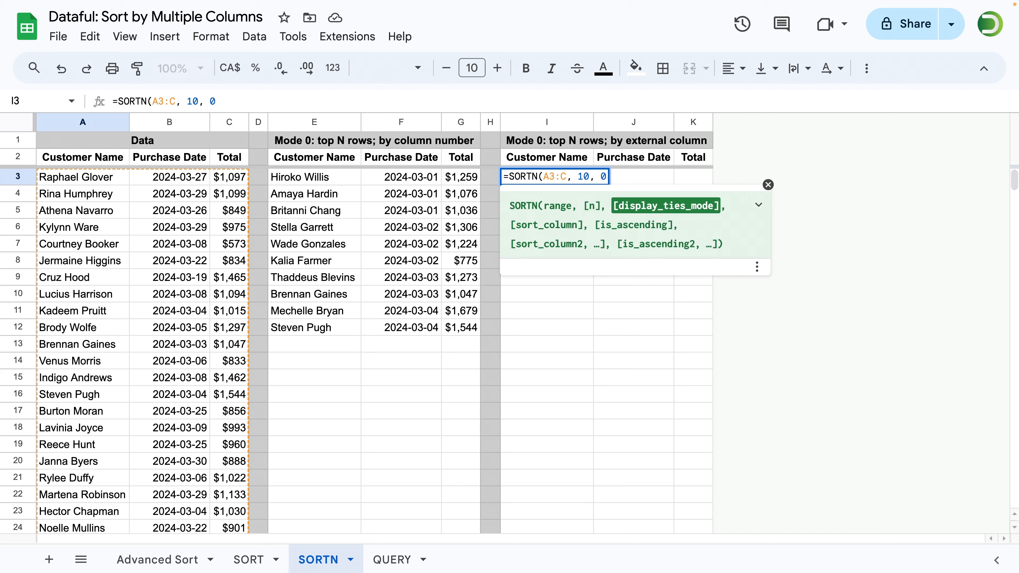
Complete the I3 formula with sort column B3:B ascending (true) and C3:C descending (false), and enter it
{"action": "type", "text": ","}
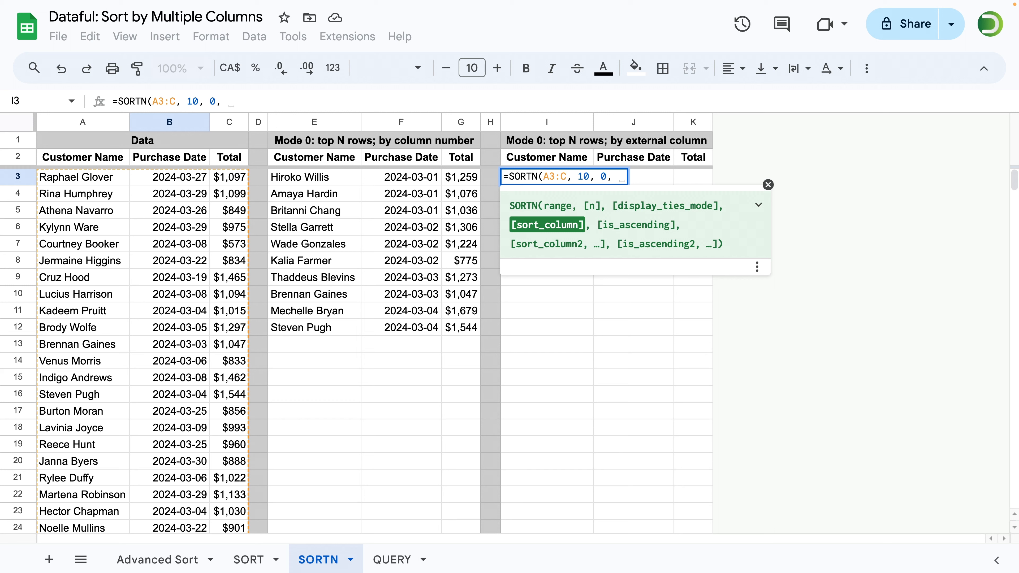
{"action": "type", "text": "B"}
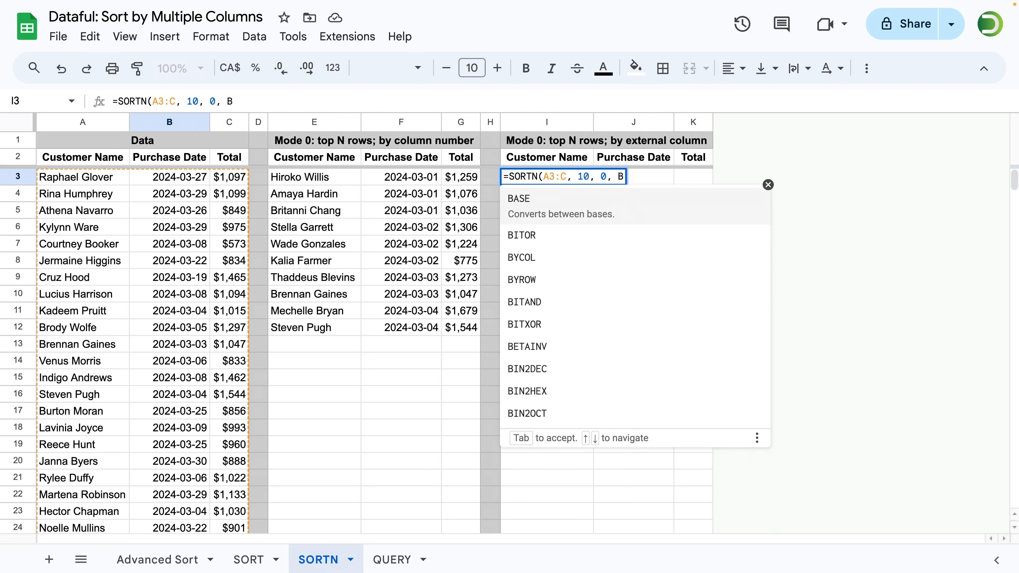
{"action": "type", "text": "3:B"}
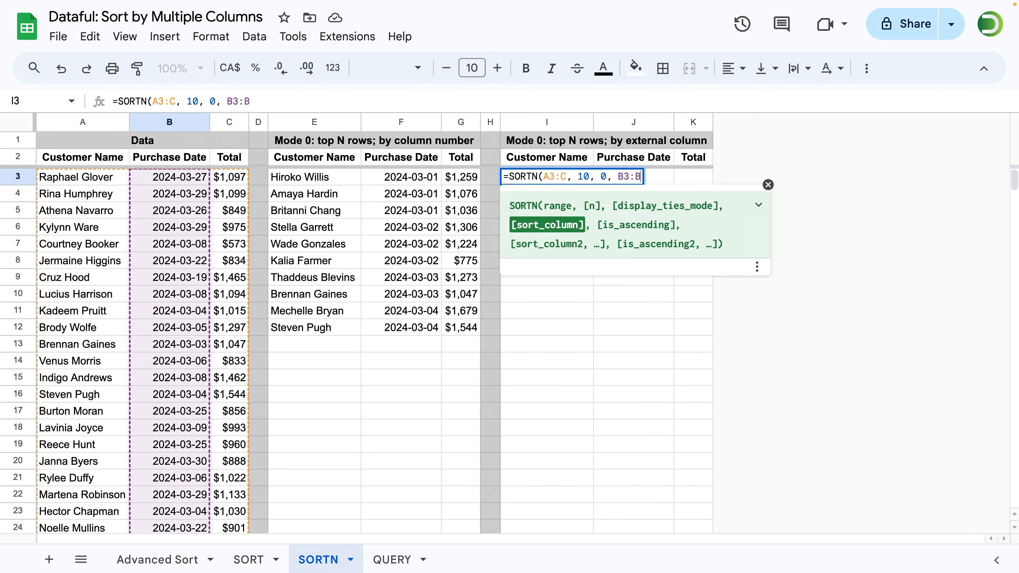
{"action": "type", "text": ", true, "}
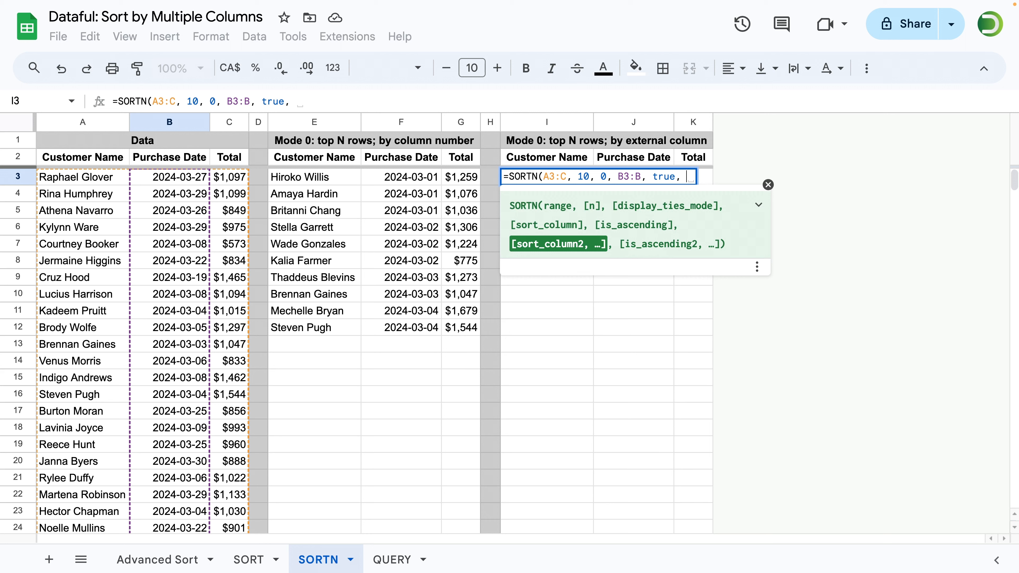
{"action": "type", "text": "C3:"}
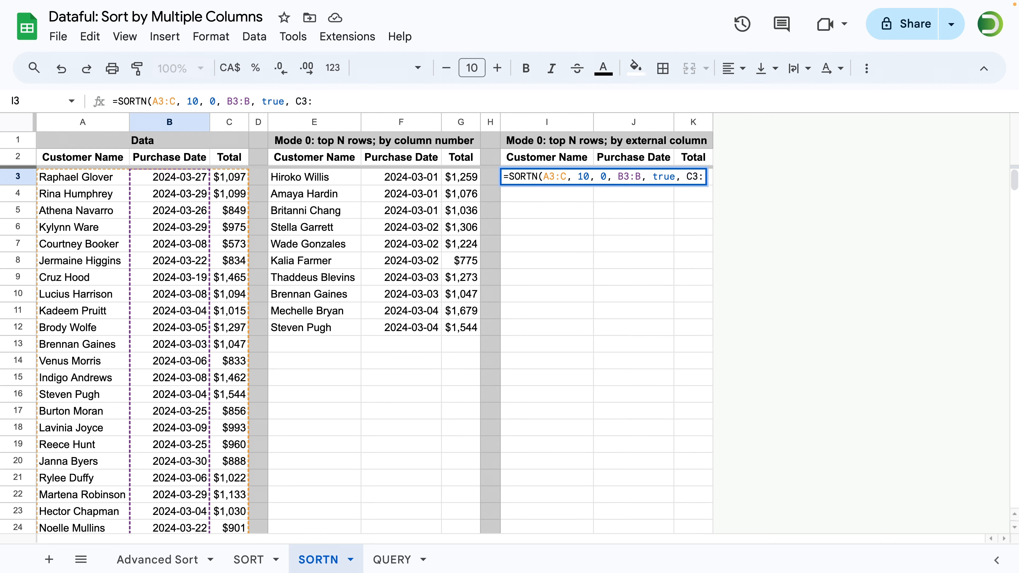
{"action": "type", "text": "C, "}
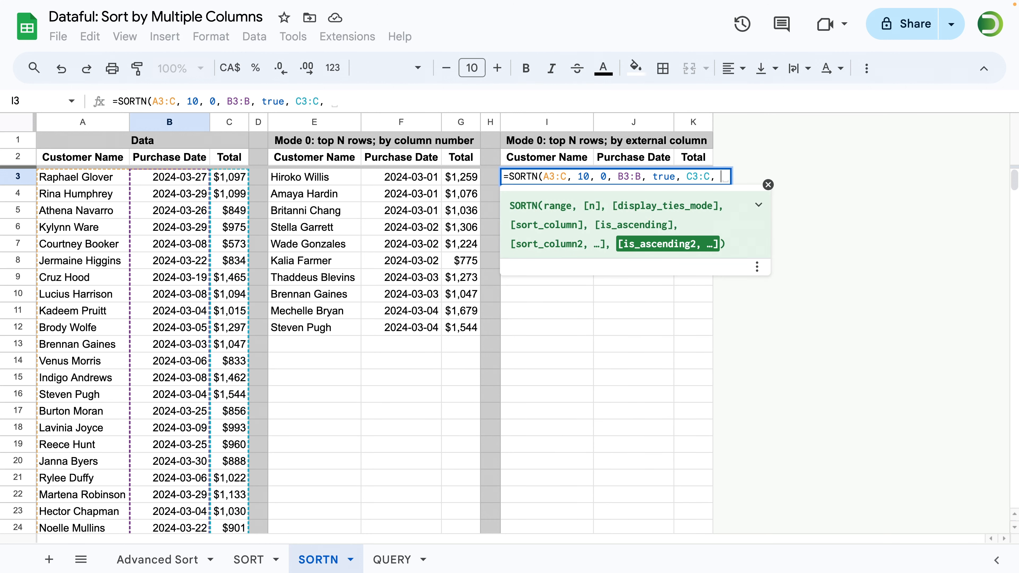
{"action": "type", "text": "false)"}
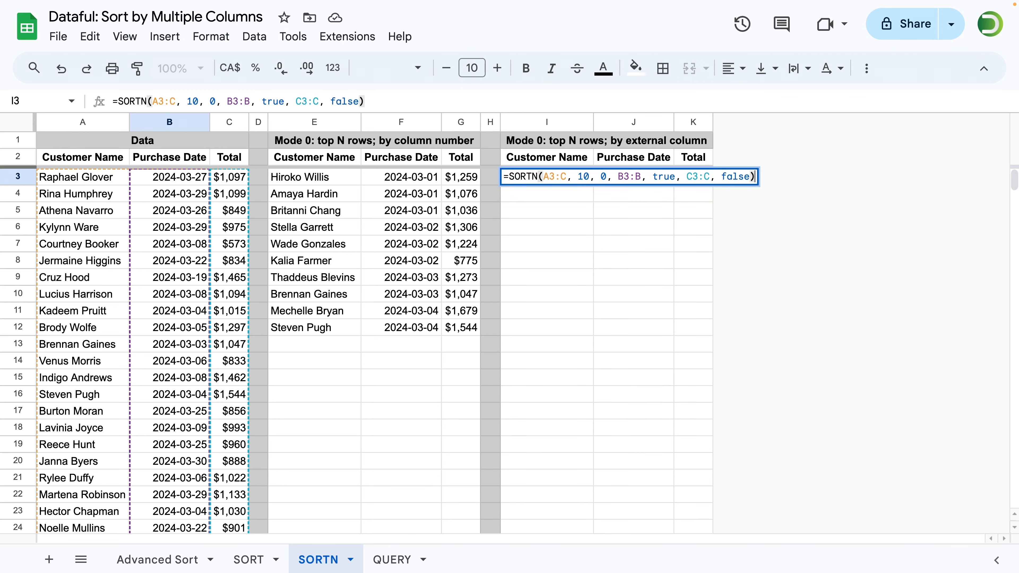
{"action": "key", "text": "Return"}
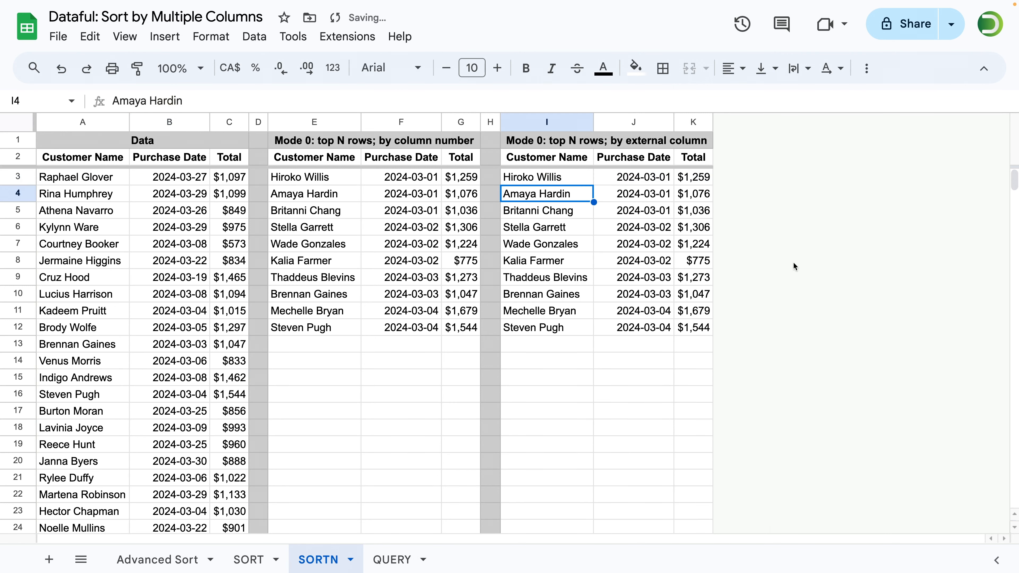
Compare the Total columns K3:K12 and G3:G12 of the two SORTN outputs and inspect the formula in E3
{"action": "left_click_drag", "start_coordinate": [693, 177], "coordinate": [692, 326]}
{"action": "left_click_drag", "start_coordinate": [462, 177], "coordinate": [462, 327]}
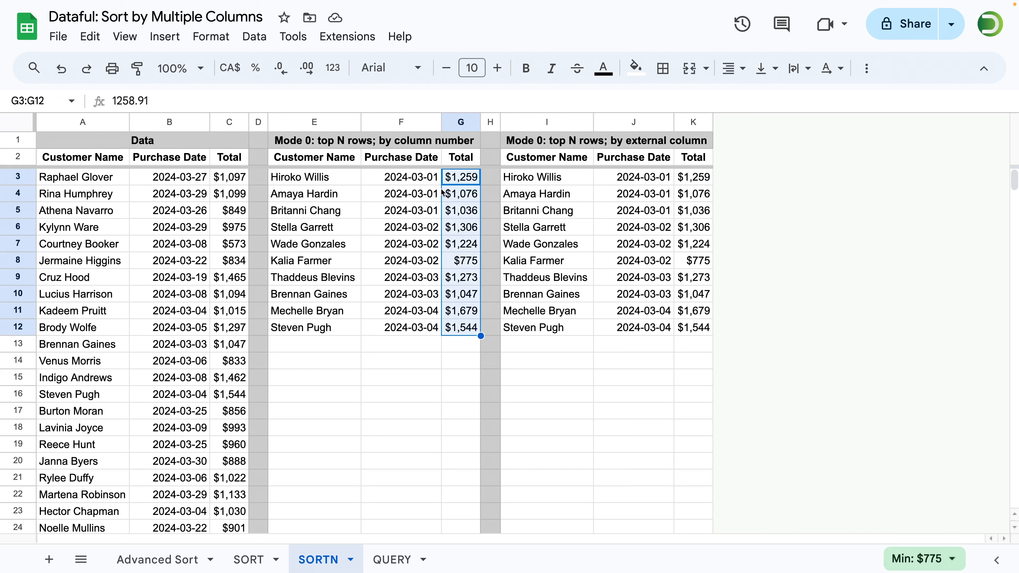
{"action": "left_click", "coordinate": [357, 182]}
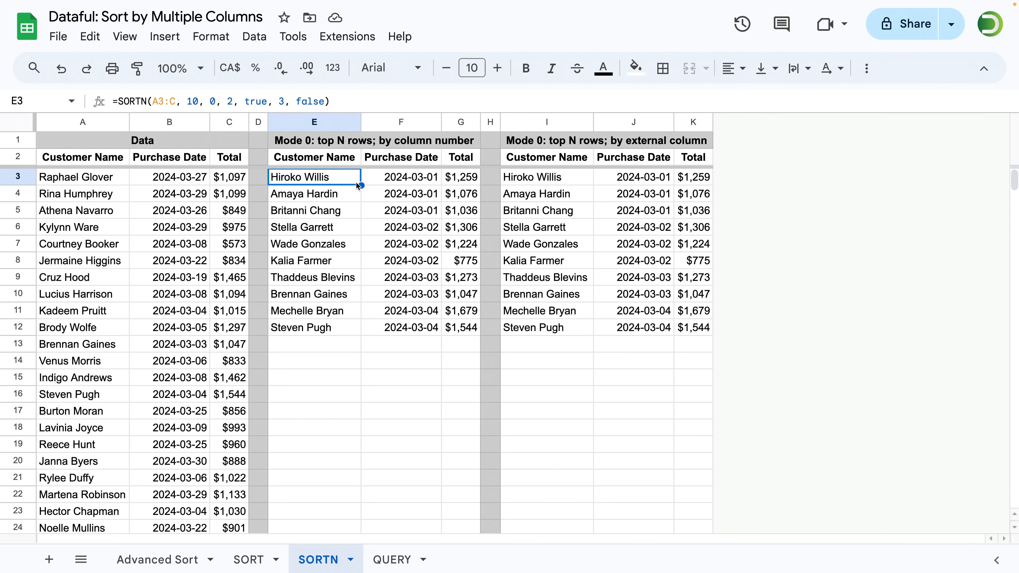
Review the arguments of the SORTN formula in E3, from the row count through the sort columns and orders
{"action": "left_click_drag", "start_coordinate": [325, 101], "coordinate": [194, 101]}
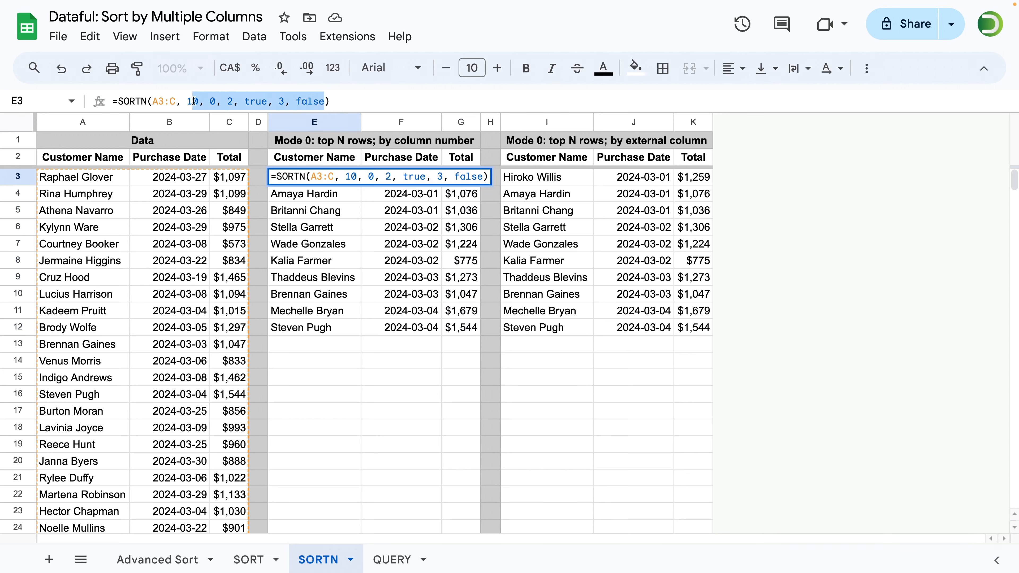
{"action": "left_click", "coordinate": [249, 101]}
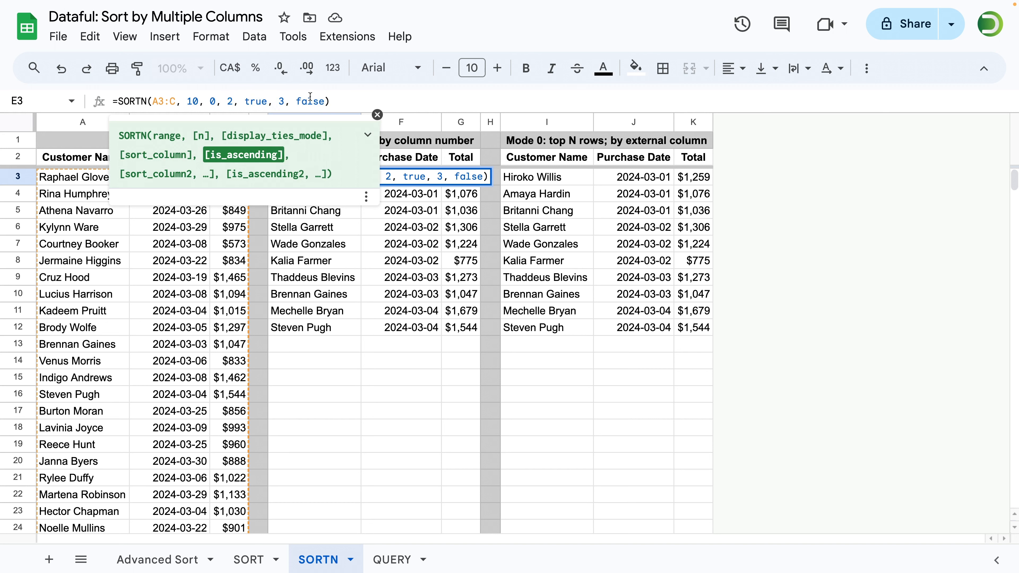
{"action": "left_click", "coordinate": [190, 100]}
{"action": "left_click_drag", "start_coordinate": [191, 100], "coordinate": [326, 101]}
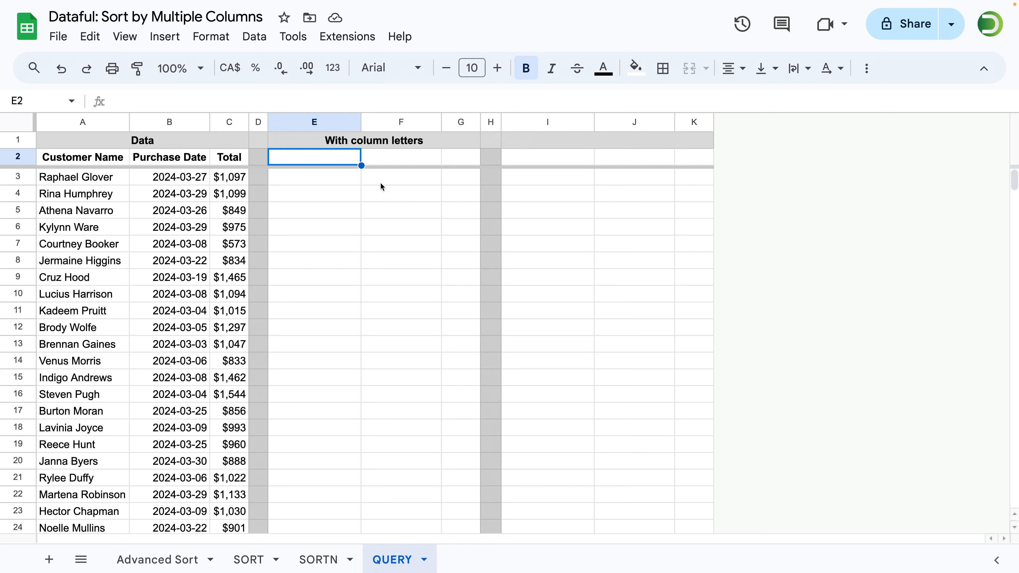
Under the column letters heading, begin a QUERY formula in E2 with data range A2:C and a query string starting with SELECT
{"action": "type", "text": "=QUE"}
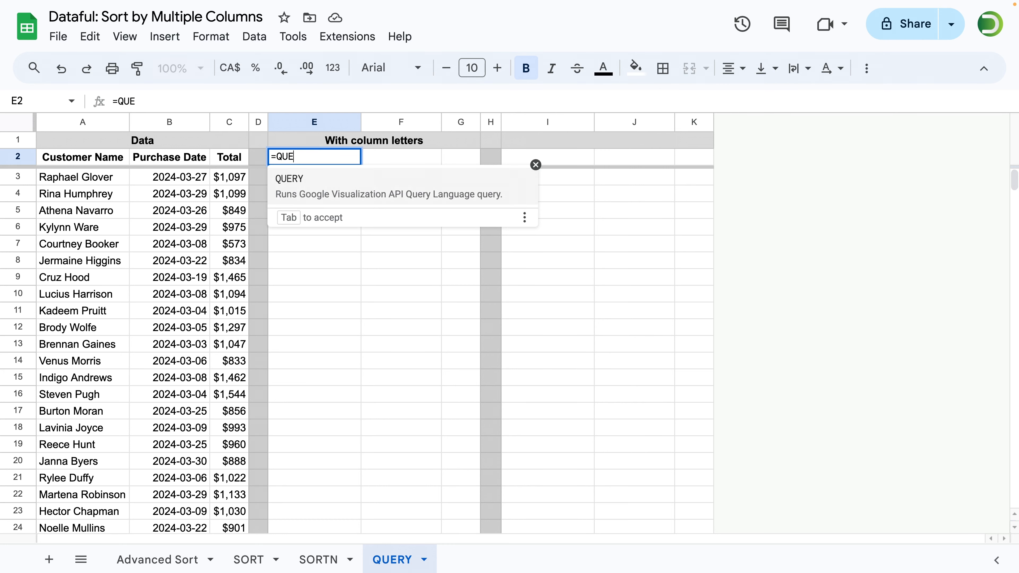
{"action": "type", "text": "RY("}
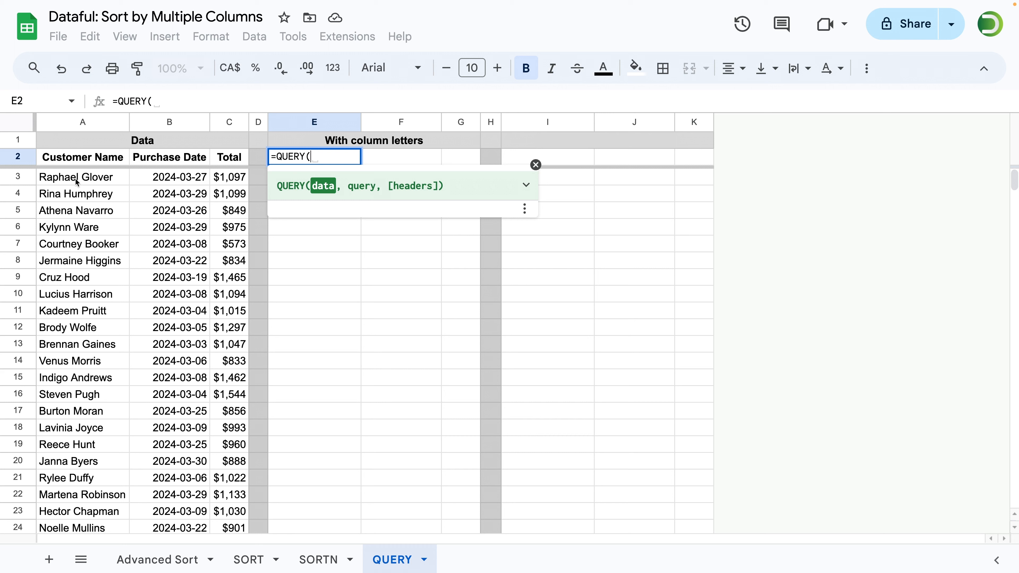
{"action": "left_click", "coordinate": [76, 160]}
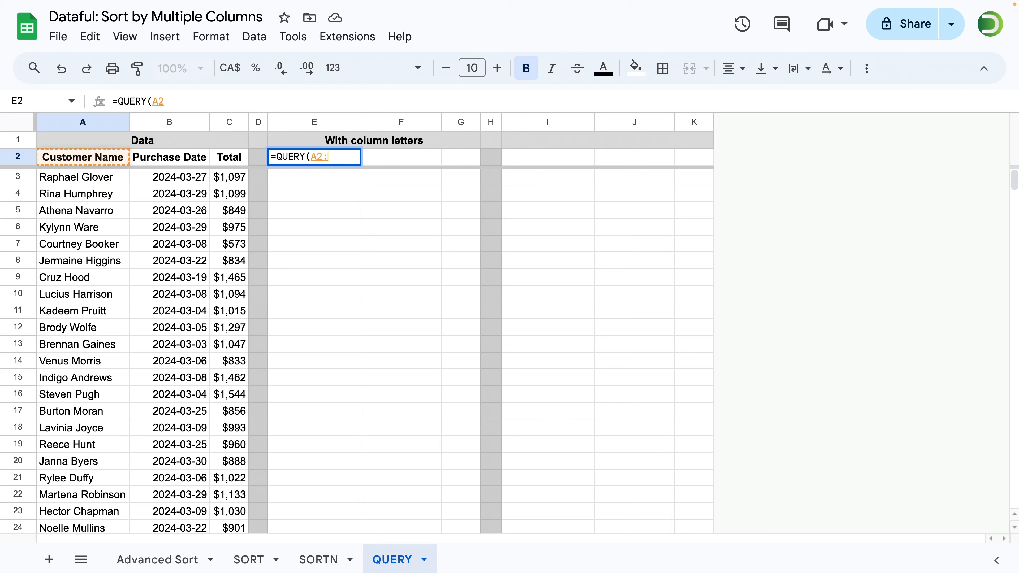
{"action": "type", "text": ":C"}
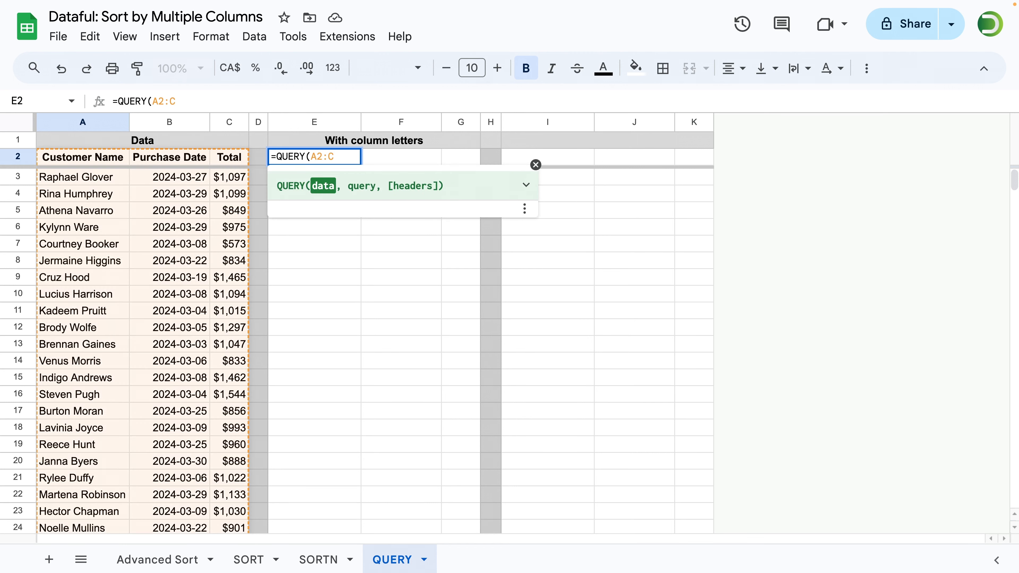
{"action": "type", "text": ","}
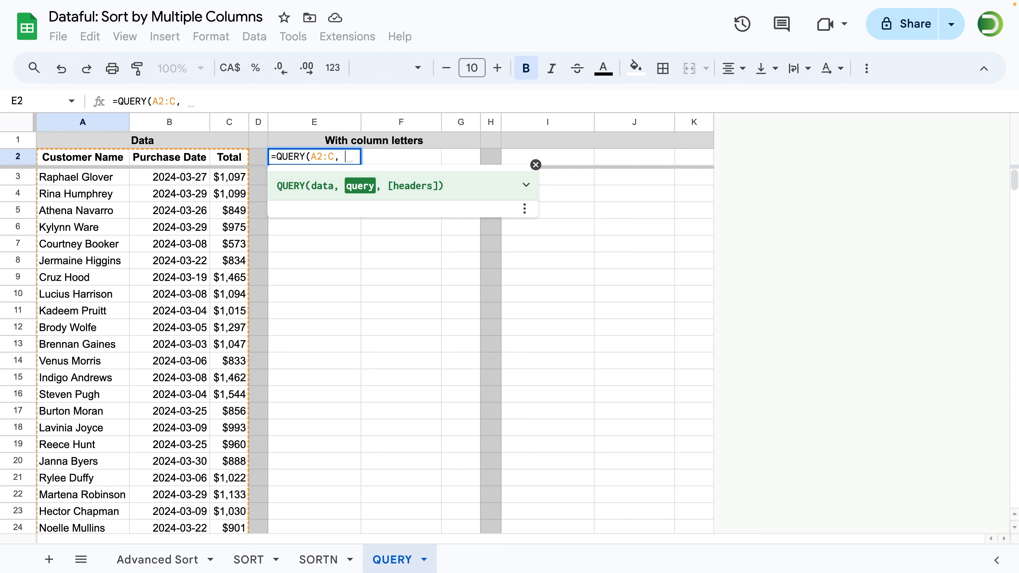
{"action": "type", "text": "\""}
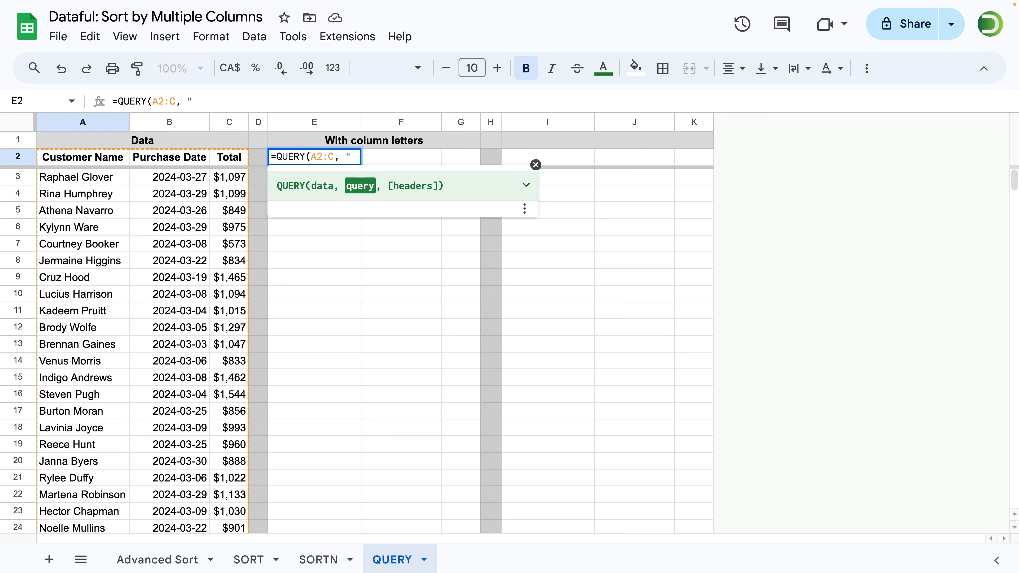
{"action": "type", "text": "SELECT "}
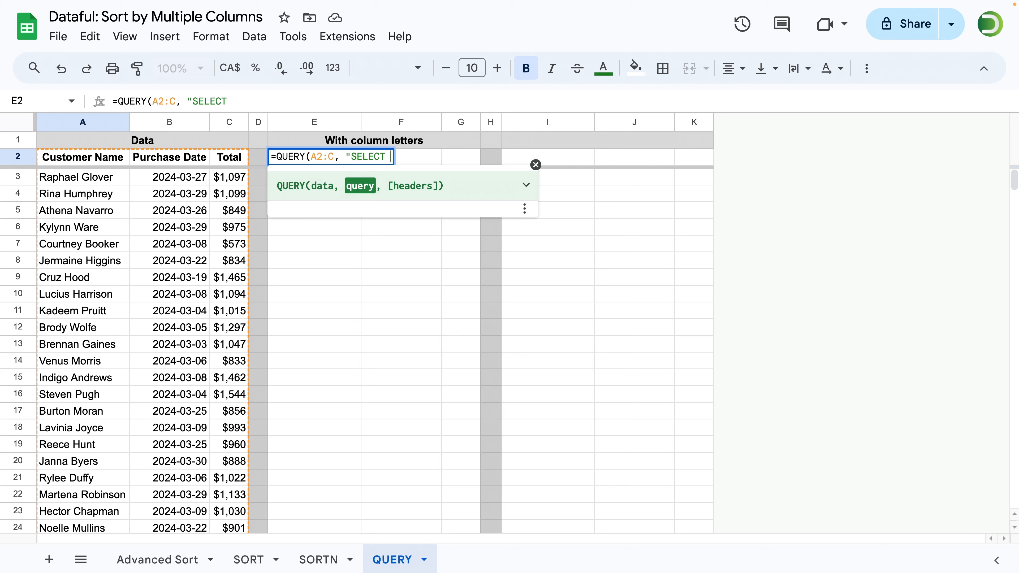
{"action": "type", "text": "A, B, C,"}
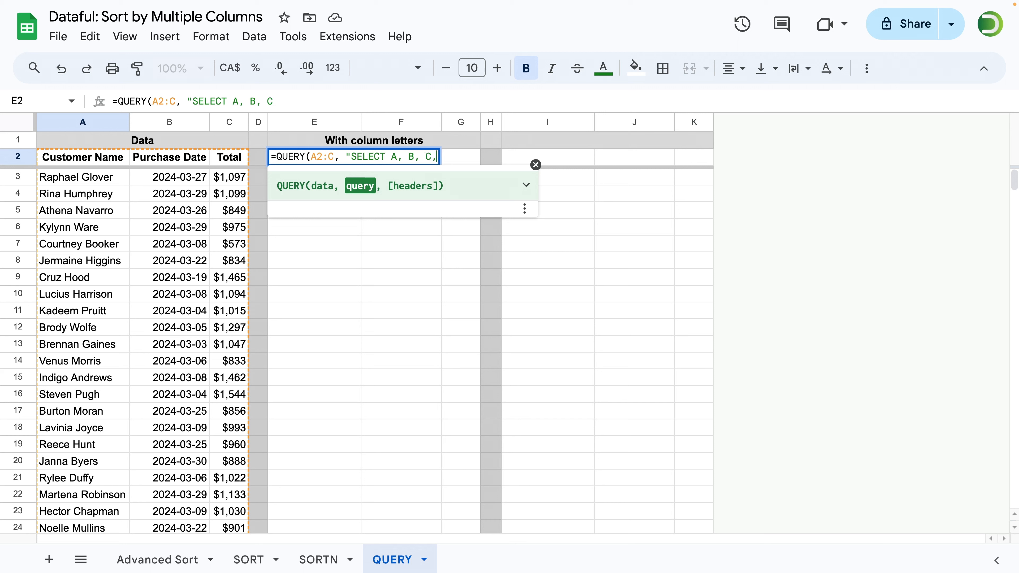
{"action": "key", "text": "BackSpace"}
{"action": "key", "text": "BackSpace"}
{"action": "key", "text": "BackSpace"}
{"action": "key", "text": "BackSpace"}
{"action": "key", "text": "BackSpace"}
{"action": "key", "text": "BackSpace"}
{"action": "key", "text": "BackSpace"}
{"action": "key", "text": "BackSpace"}
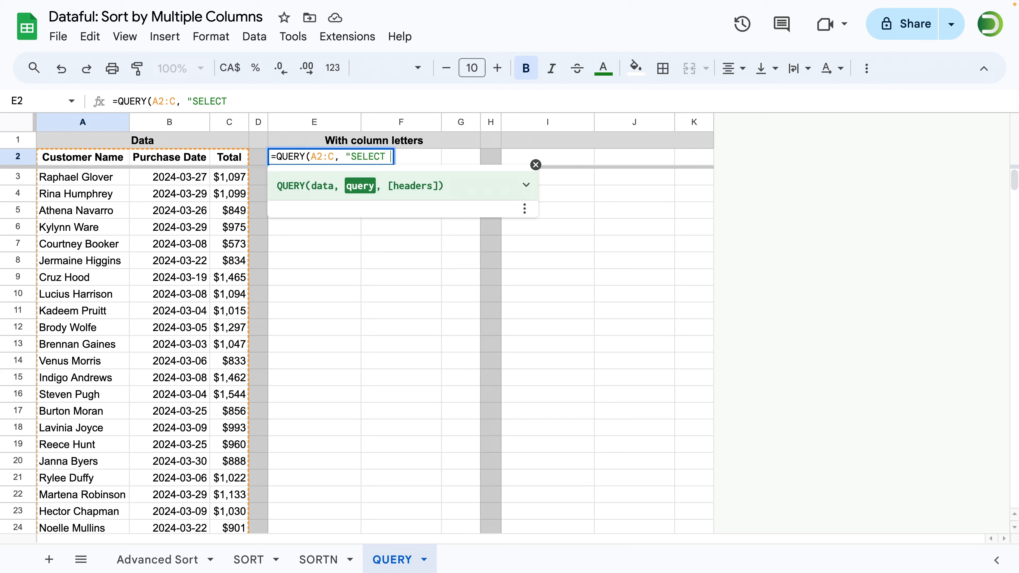
{"action": "type", "text": "Col1, Col"}
{"action": "key", "text": "BackSpace"}
{"action": "type", "text": "2"}
{"action": "key", "text": "BackSpace"}
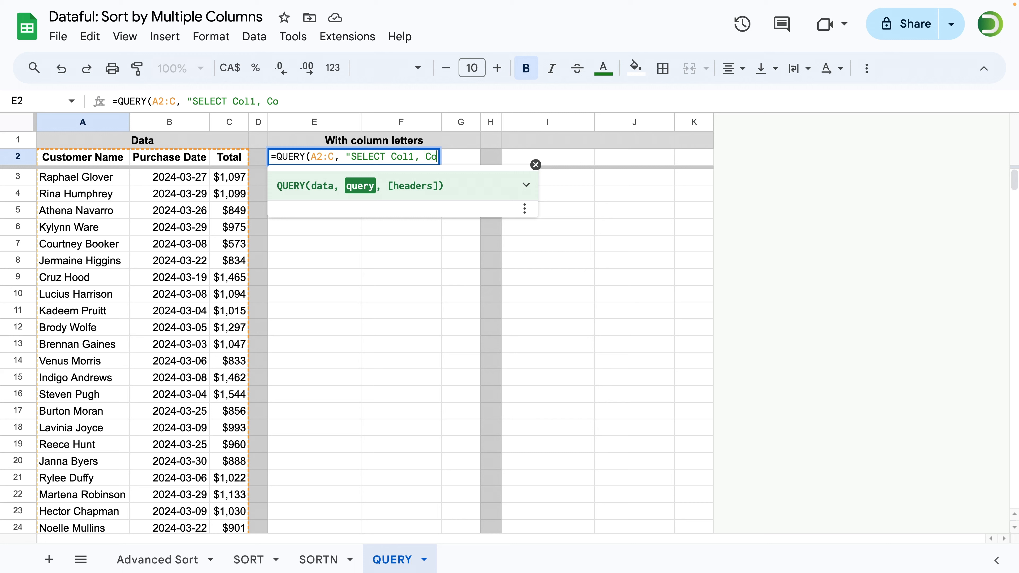
{"action": "type", "text": "l2, Col3"}
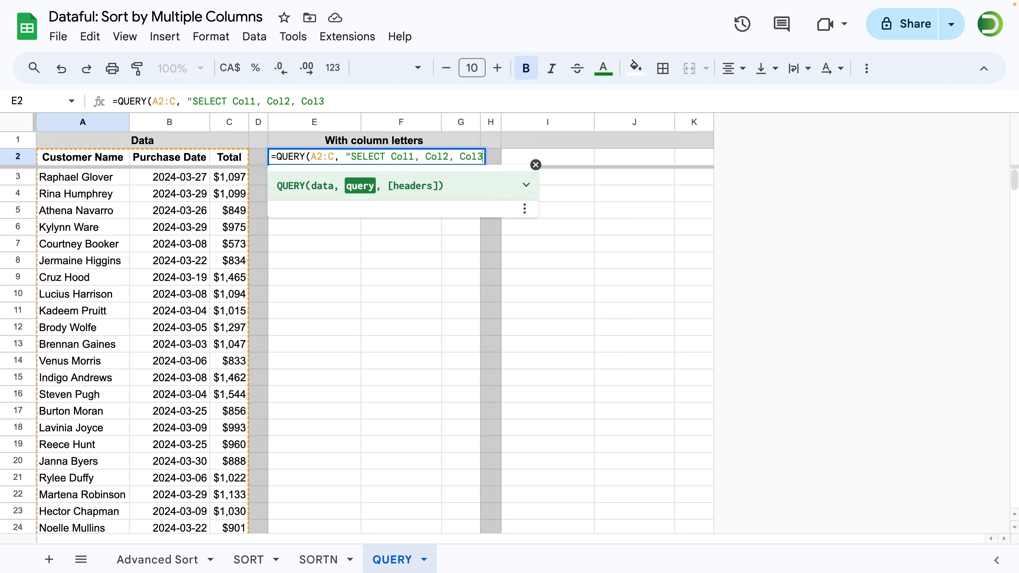
{"action": "key", "text": "BackSpace"}
{"action": "key", "text": "BackSpace"}
{"action": "key", "text": "BackSpace"}
{"action": "key", "text": "BackSpace"}
{"action": "key", "text": "BackSpace"}
{"action": "key", "text": "BackSpace"}
{"action": "key", "text": "BackSpace"}
{"action": "key", "text": "BackSpace"}
{"action": "key", "text": "BackSpace"}
{"action": "key", "text": "BackSpace"}
{"action": "key", "text": "BackSpace"}
{"action": "key", "text": "BackSpace"}
{"action": "key", "text": "BackSpace"}
{"action": "key", "text": "BackSpace"}
{"action": "key", "text": "BackSpace"}
{"action": "key", "text": "BackSpace"}
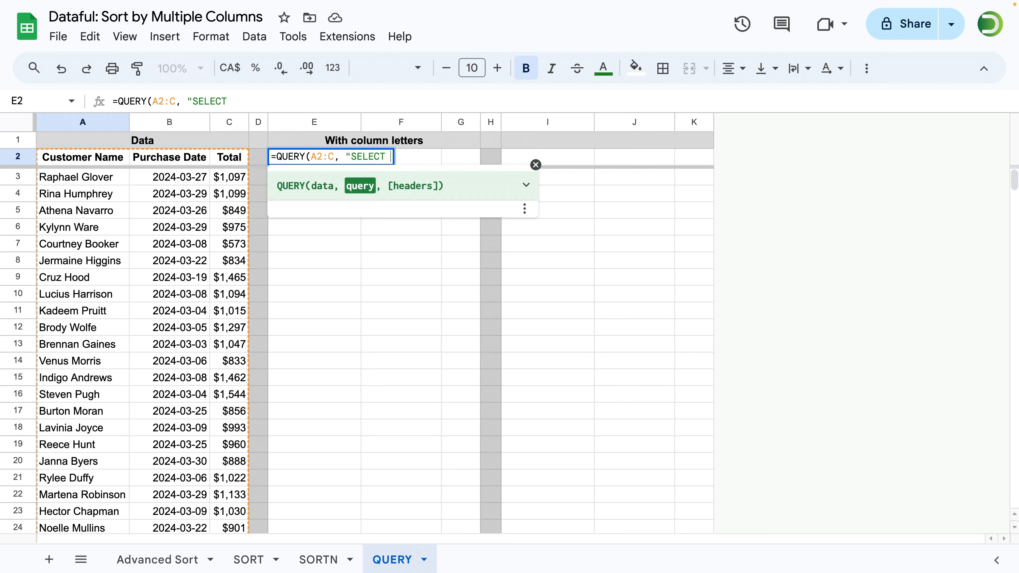
Complete the E2 query as "SELECT * ORDER BY B ASC, C DESC" with 1 header row, and enter the formula
{"action": "type", "text": "*"}
{"action": "type", "text": "ORDER BY"}
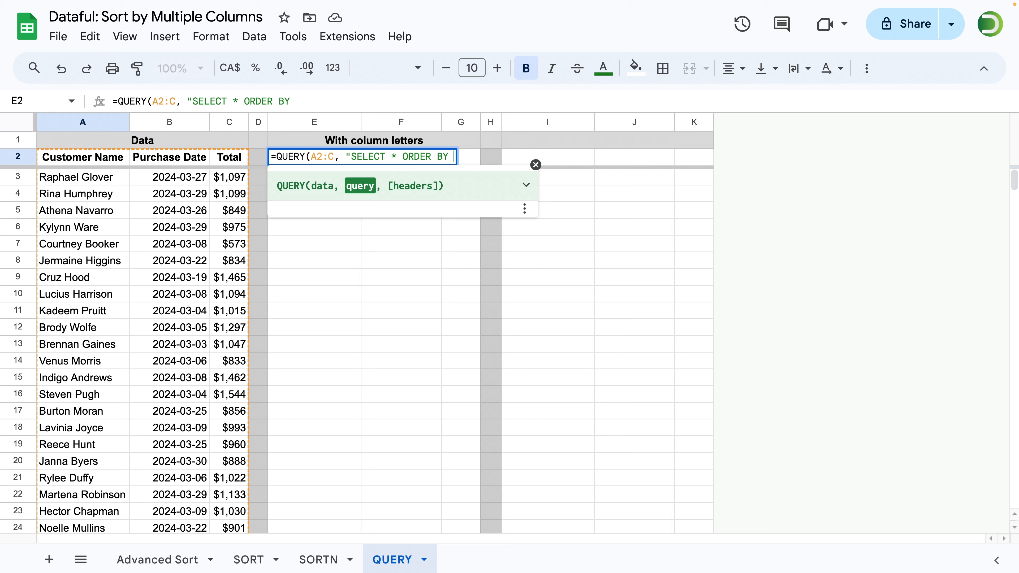
{"action": "type", "text": "B ASC"}
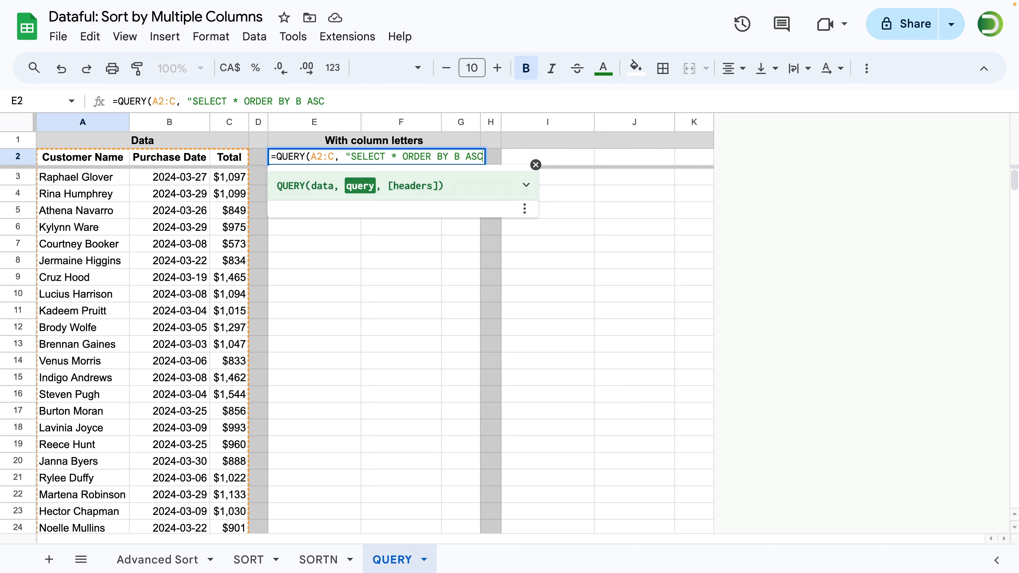
{"action": "type", "text": ", C DES"}
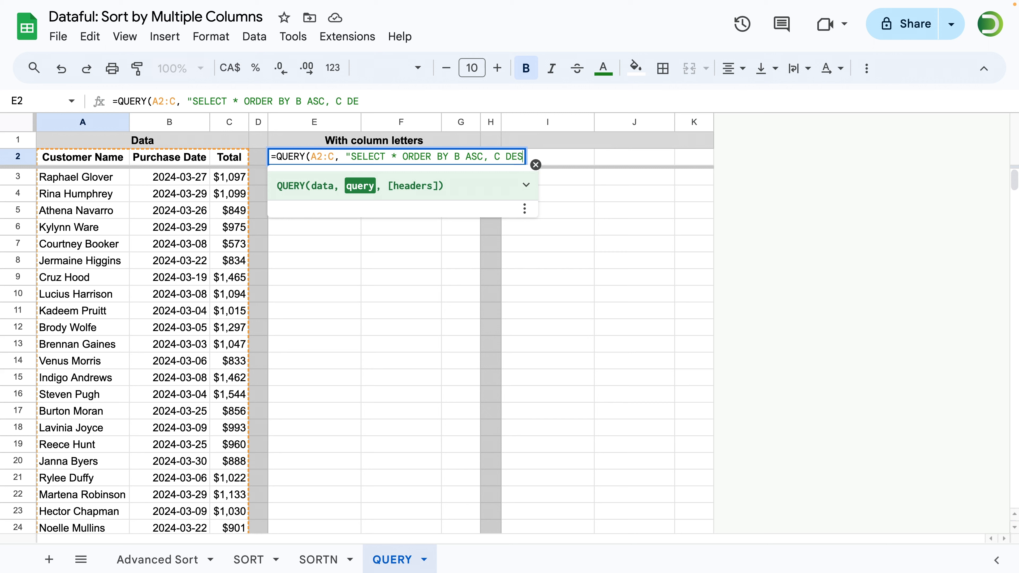
{"action": "type", "text": "C\""}
{"action": "type", "text": ","}
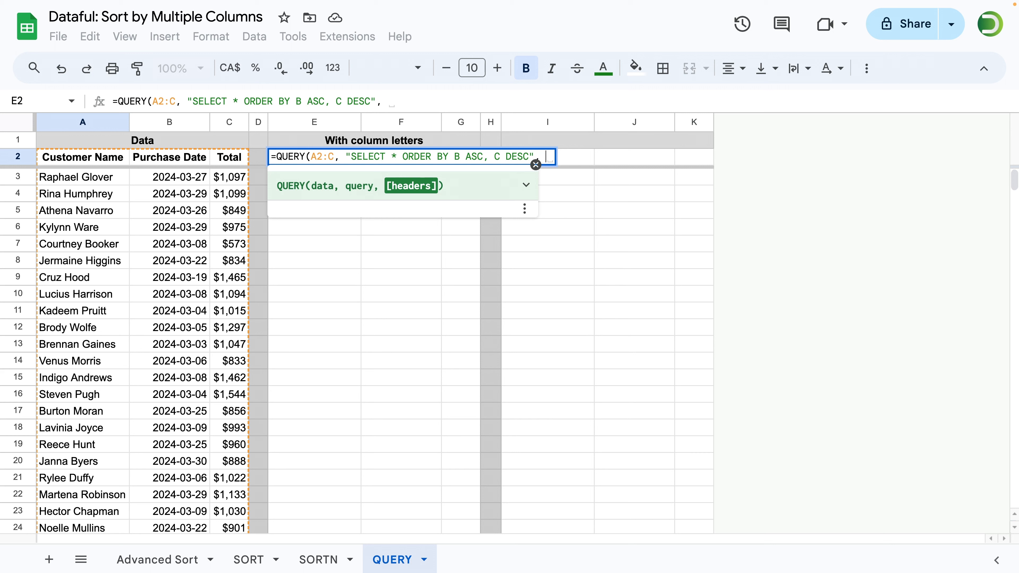
{"action": "type", "text": "1"}
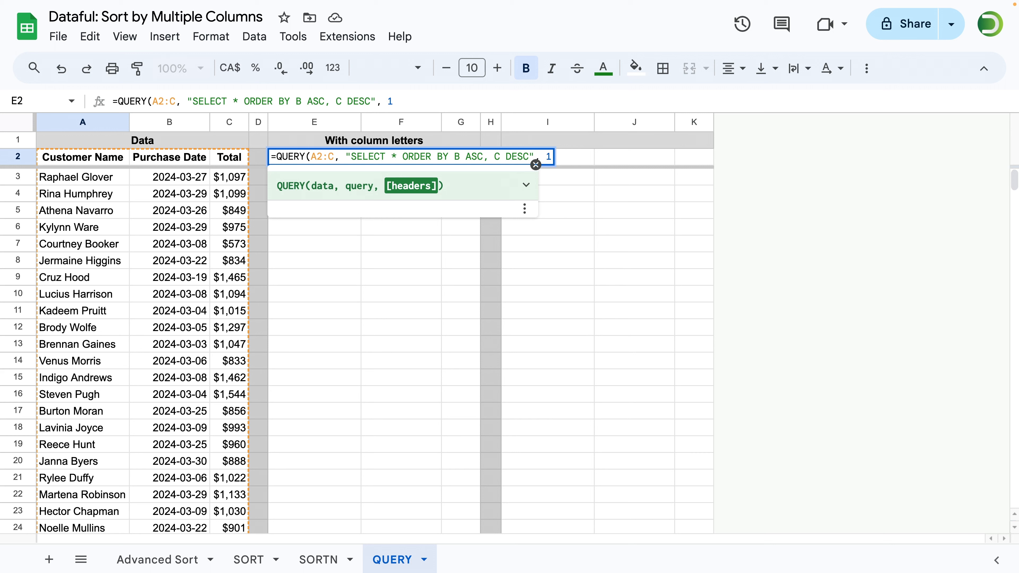
{"action": "type", "text": ")"}
{"action": "key", "text": "Return"}
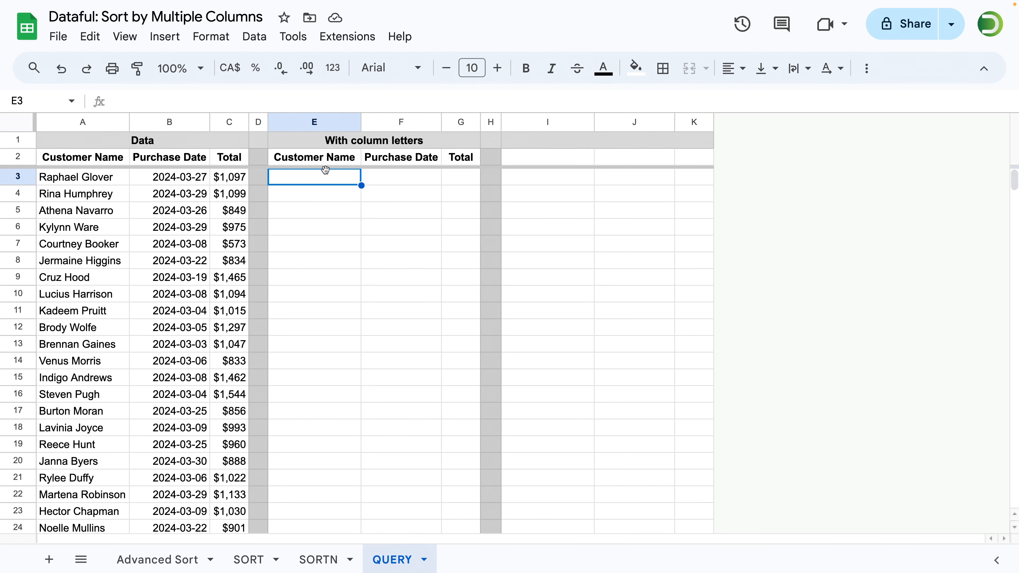
Examine the QUERY output in columns E to G, from the rows under the header down to the last sorted record
{"action": "left_click_drag", "start_coordinate": [324, 178], "coordinate": [320, 342]}
{"action": "scroll", "coordinate": [364, 323], "scroll_direction": "down", "scroll_amount": 2}
{"action": "left_click", "coordinate": [335, 318]}
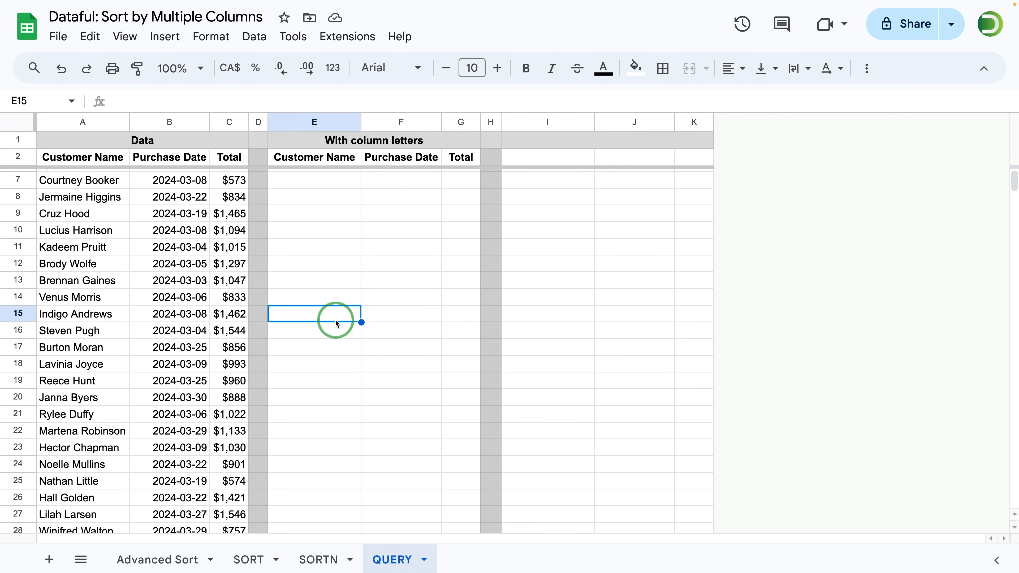
{"action": "key", "text": "ctrl+Down"}
{"action": "scroll", "coordinate": [335, 323], "scroll_direction": "down", "scroll_amount": 8}
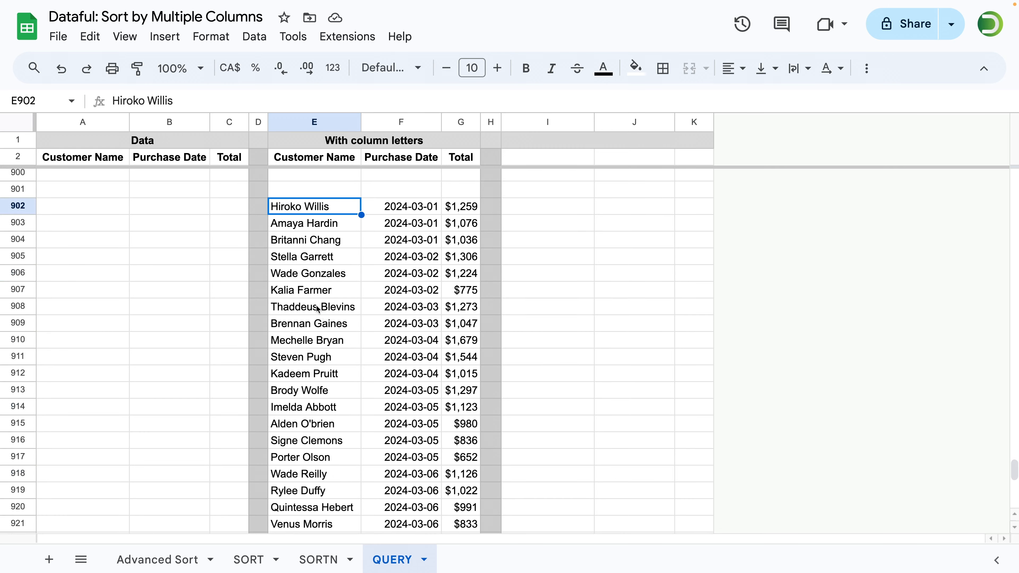
{"action": "scroll", "coordinate": [303, 407], "scroll_direction": "down", "scroll_amount": 10}
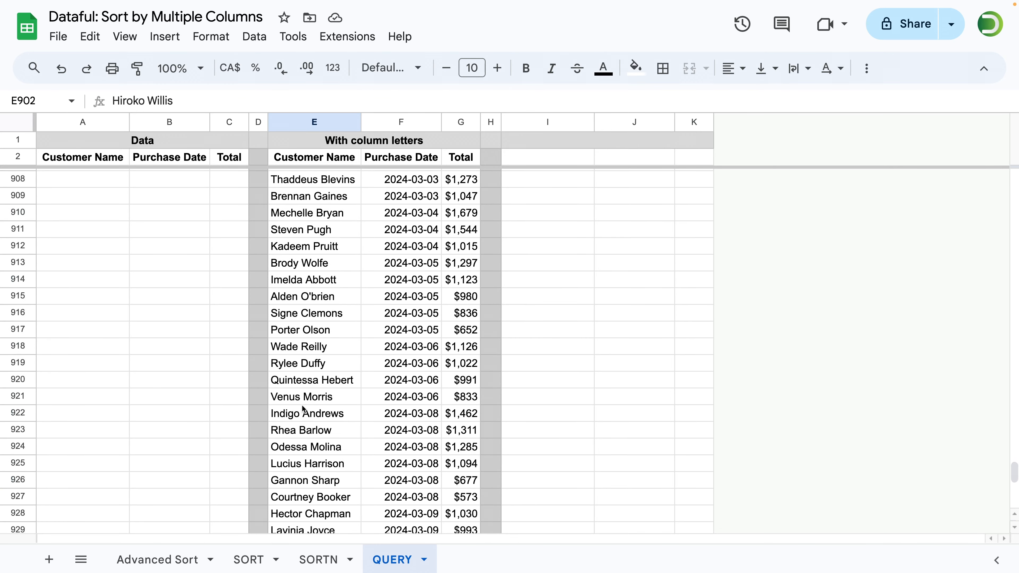
{"action": "scroll", "coordinate": [305, 410], "scroll_direction": "down", "scroll_amount": 20}
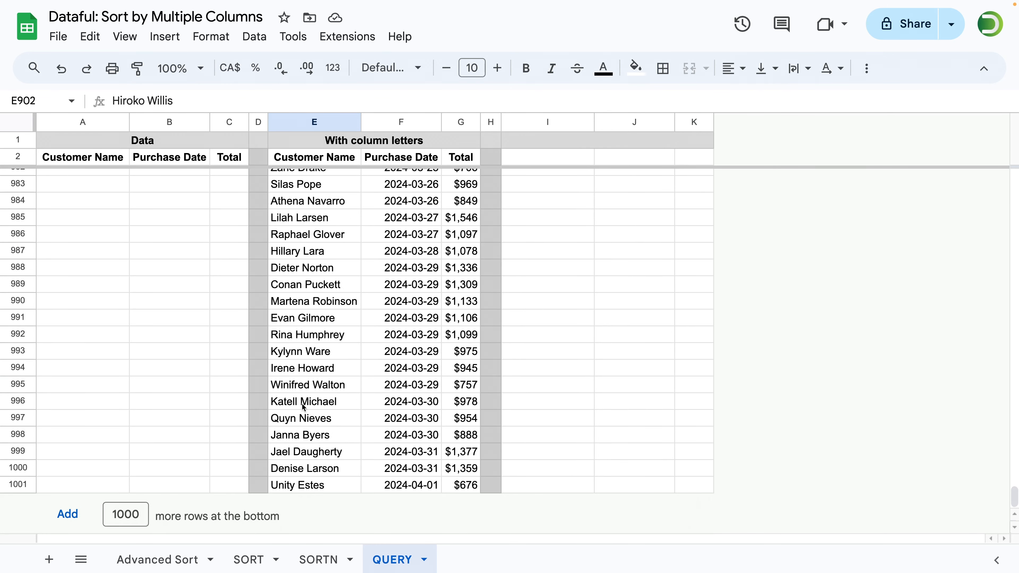
{"action": "scroll", "coordinate": [329, 425], "scroll_direction": "up", "scroll_amount": 20}
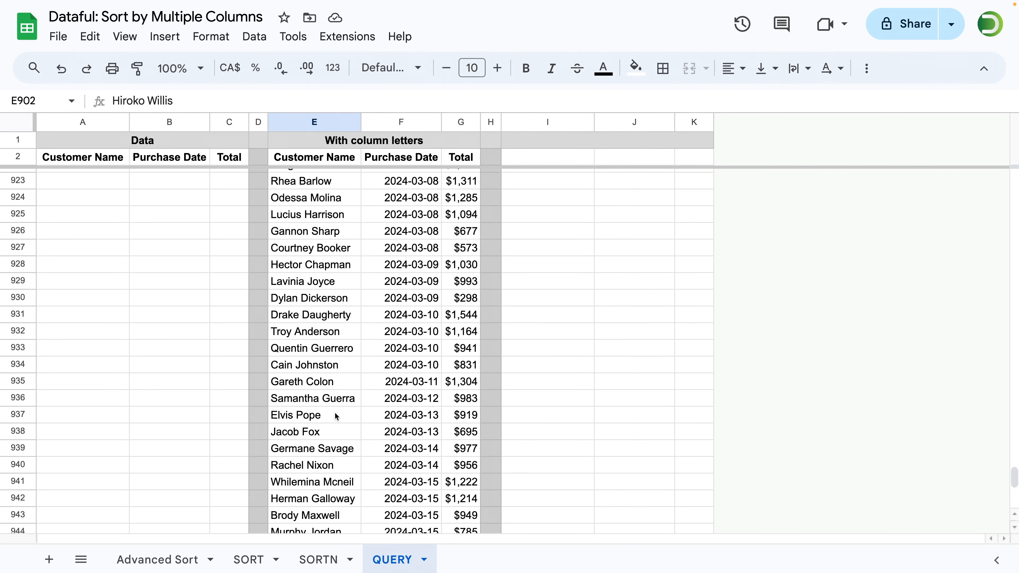
{"action": "scroll", "coordinate": [336, 417], "scroll_direction": "up", "scroll_amount": 10}
{"action": "key", "text": "ctrl+Up"}
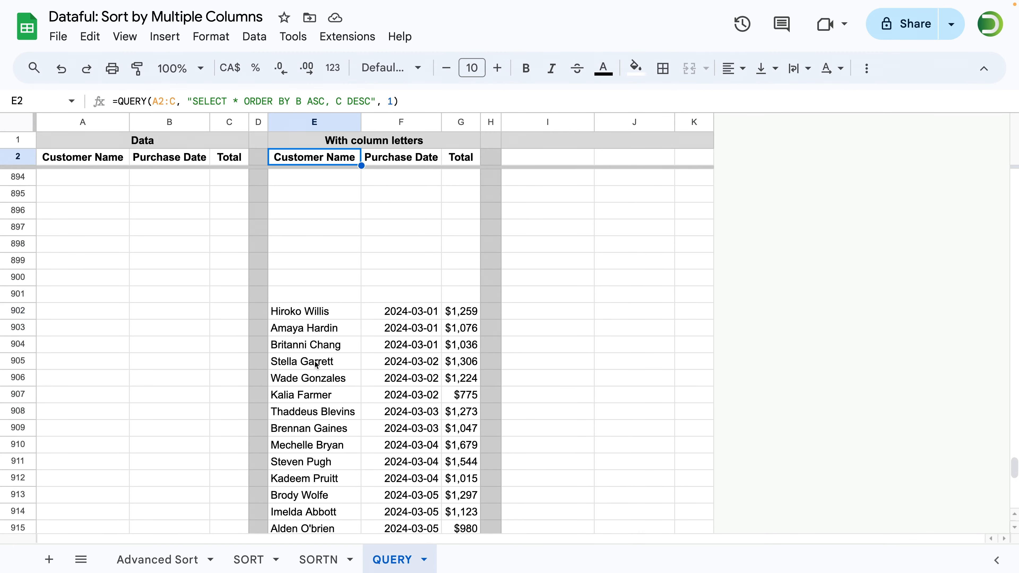
{"action": "key", "text": "Down"}
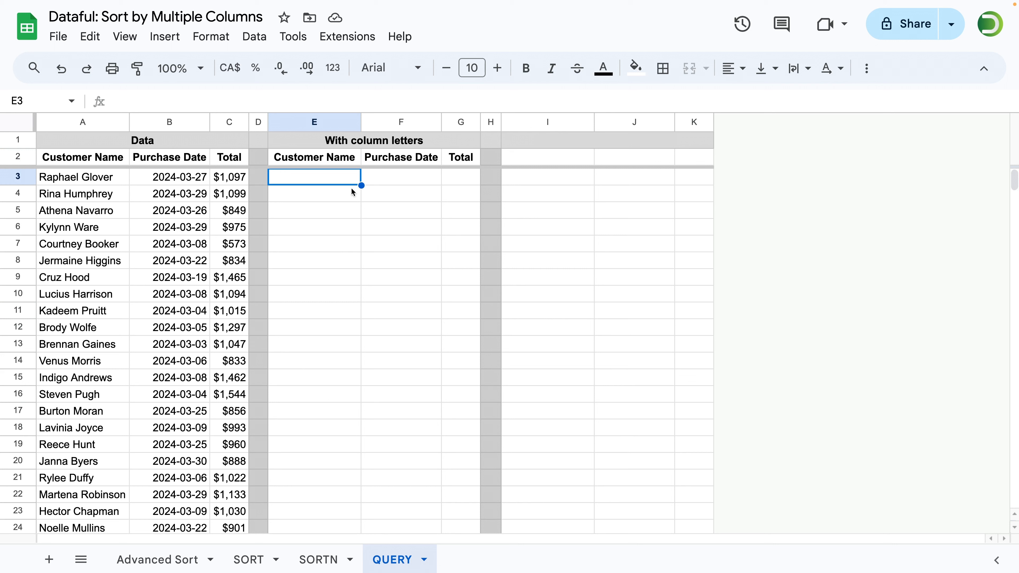
Inspect the A2:C data range in the E2 QUERY formula and check where the source data ends
{"action": "left_click", "coordinate": [337, 157]}
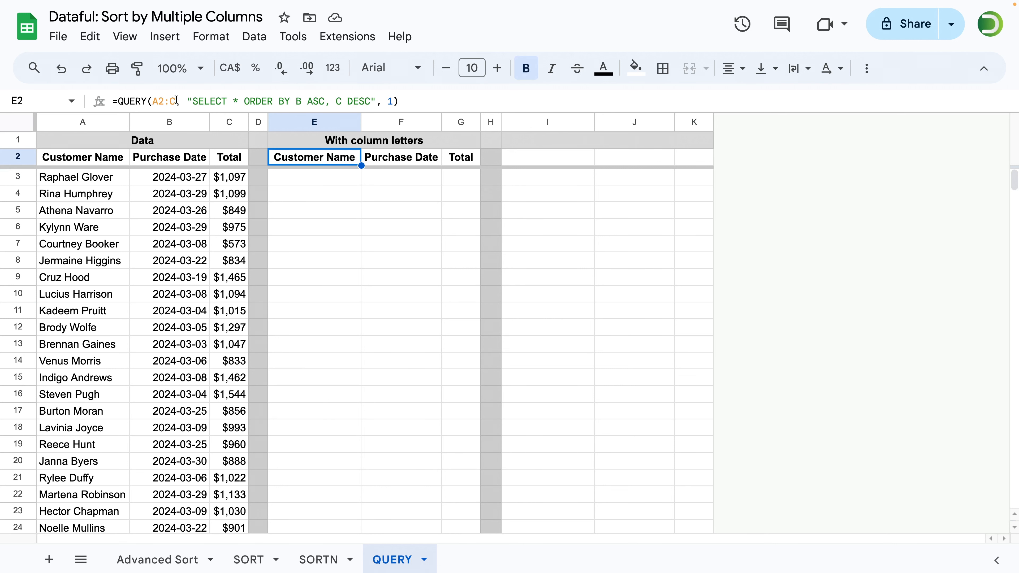
{"action": "left_click_drag", "start_coordinate": [177, 101], "coordinate": [152, 100]}
{"action": "scroll", "coordinate": [167, 248], "scroll_direction": "down", "scroll_amount": 20}
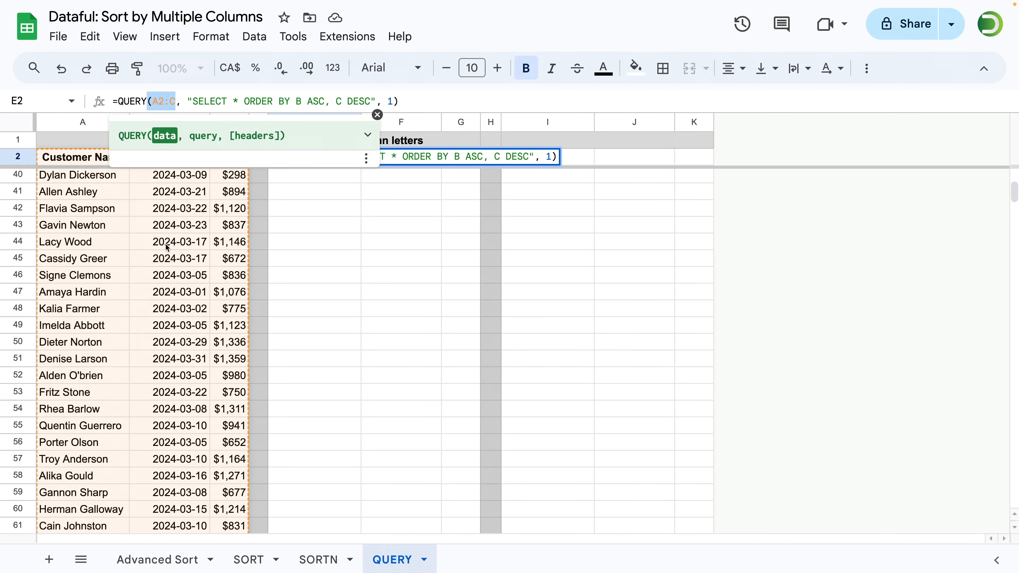
{"action": "scroll", "coordinate": [166, 248], "scroll_direction": "down", "scroll_amount": 8}
{"action": "scroll", "coordinate": [109, 225], "scroll_direction": "up", "scroll_amount": 6}
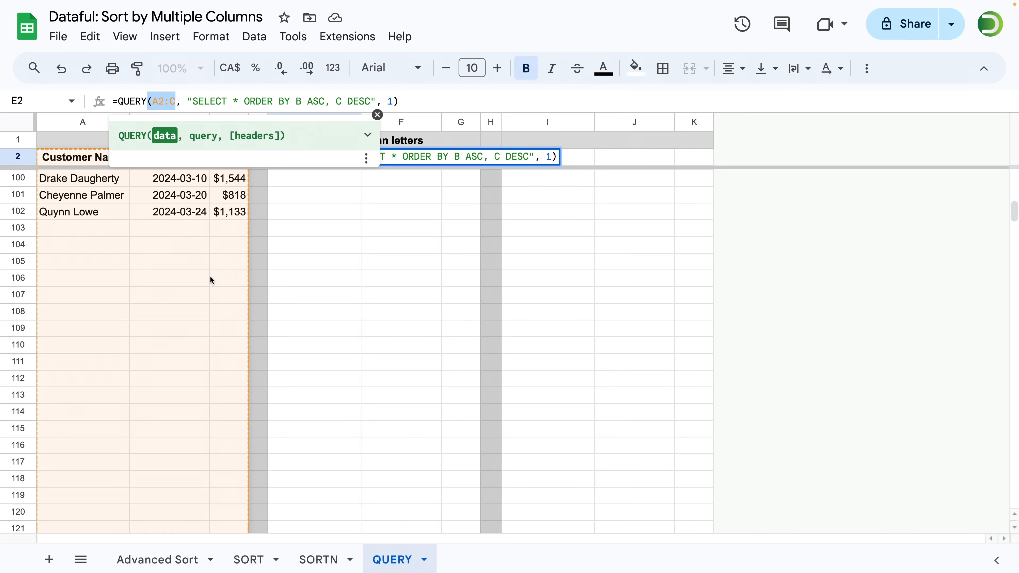
{"action": "scroll", "coordinate": [337, 301], "scroll_direction": "up", "scroll_amount": 15}
{"action": "scroll", "coordinate": [162, 307], "scroll_direction": "down", "scroll_amount": 15}
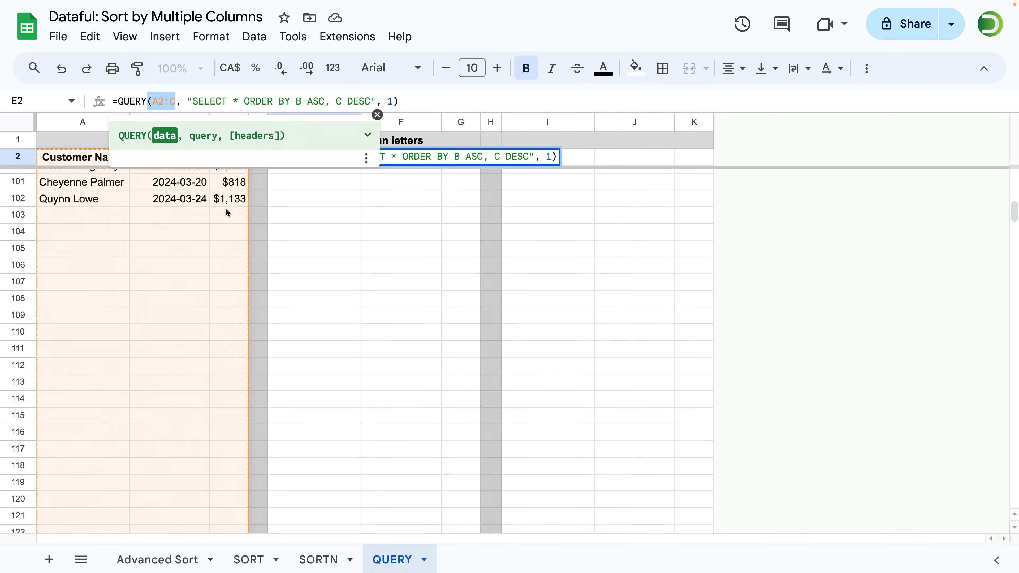
{"action": "scroll", "coordinate": [315, 375], "scroll_direction": "up", "scroll_amount": 20}
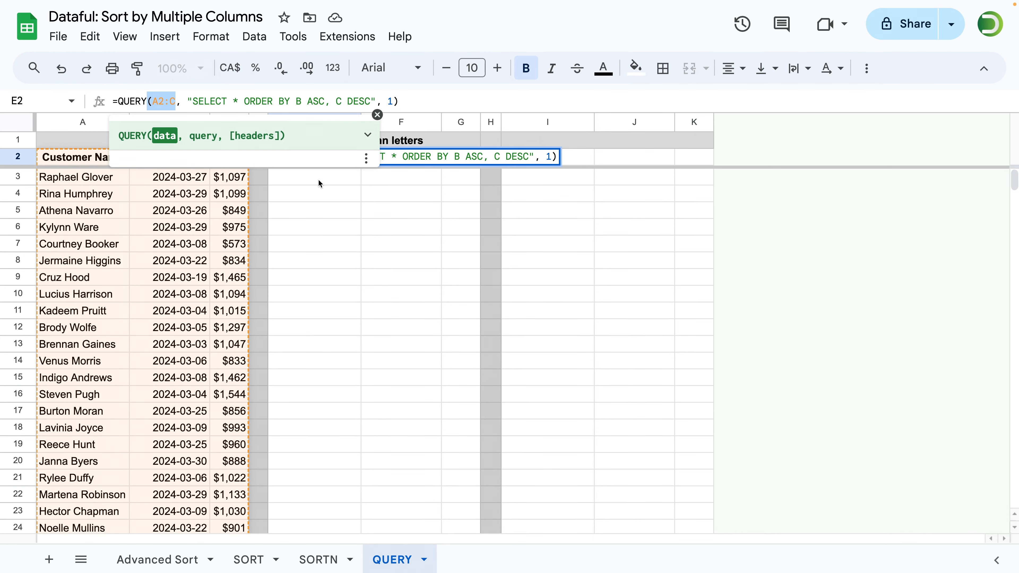
Limit the E2 QUERY formula's data range to A2:C102, enter it, and review the sorted output through its last rows
{"action": "left_click", "coordinate": [377, 115]}
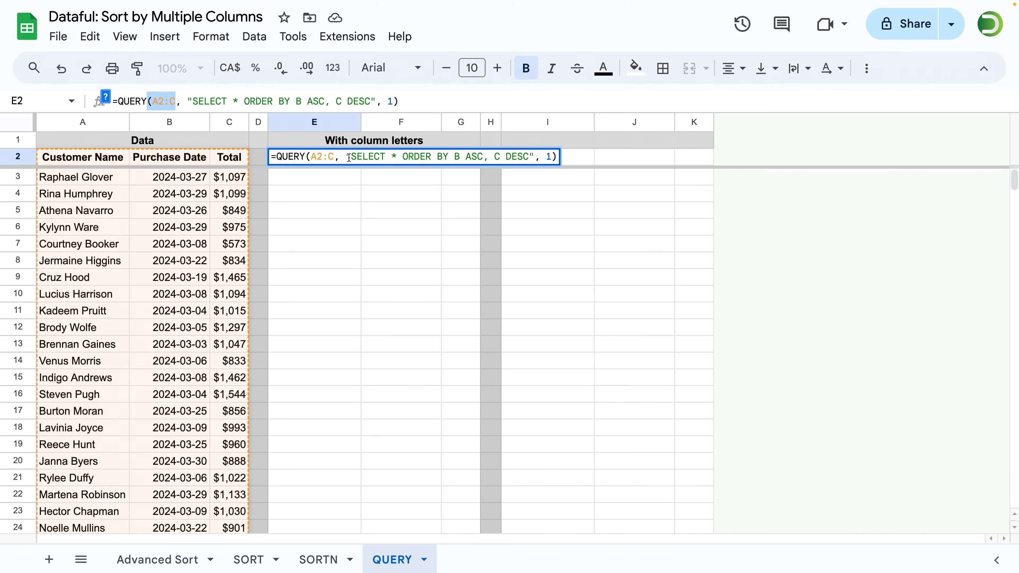
{"action": "left_click", "coordinate": [334, 157]}
{"action": "scroll", "coordinate": [132, 323], "scroll_direction": "down", "scroll_amount": 20}
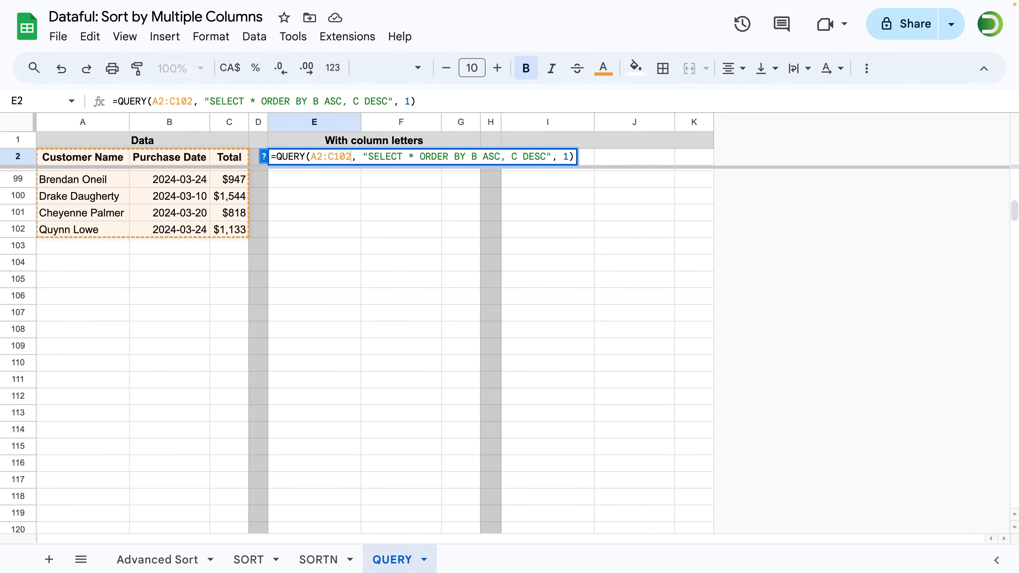
{"action": "key", "text": "Return"}
{"action": "scroll", "coordinate": [341, 267], "scroll_direction": "down", "scroll_amount": 20}
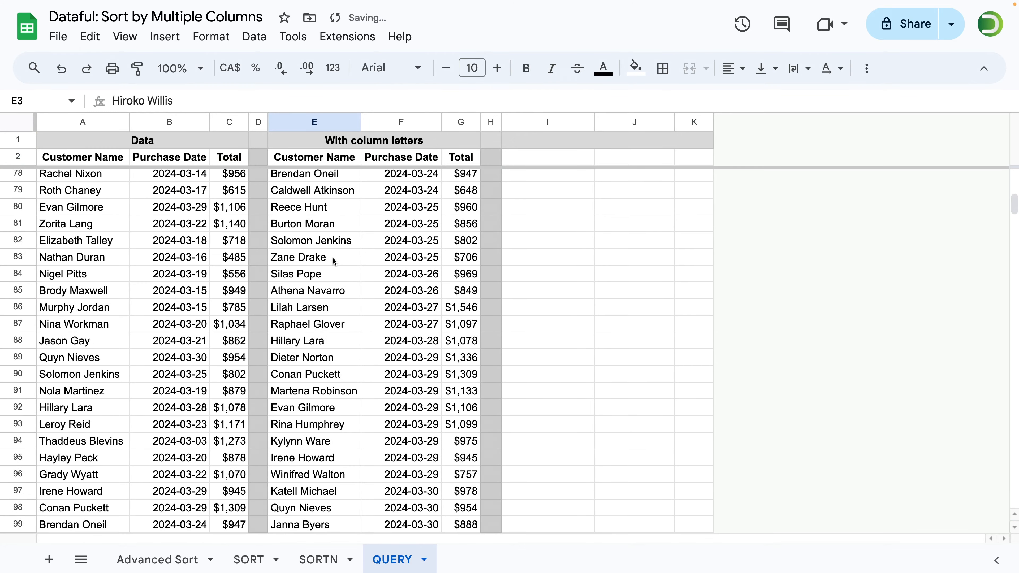
{"action": "scroll", "coordinate": [334, 262], "scroll_direction": "up", "scroll_amount": 9}
{"action": "scroll", "coordinate": [334, 262], "scroll_direction": "up", "scroll_amount": 20}
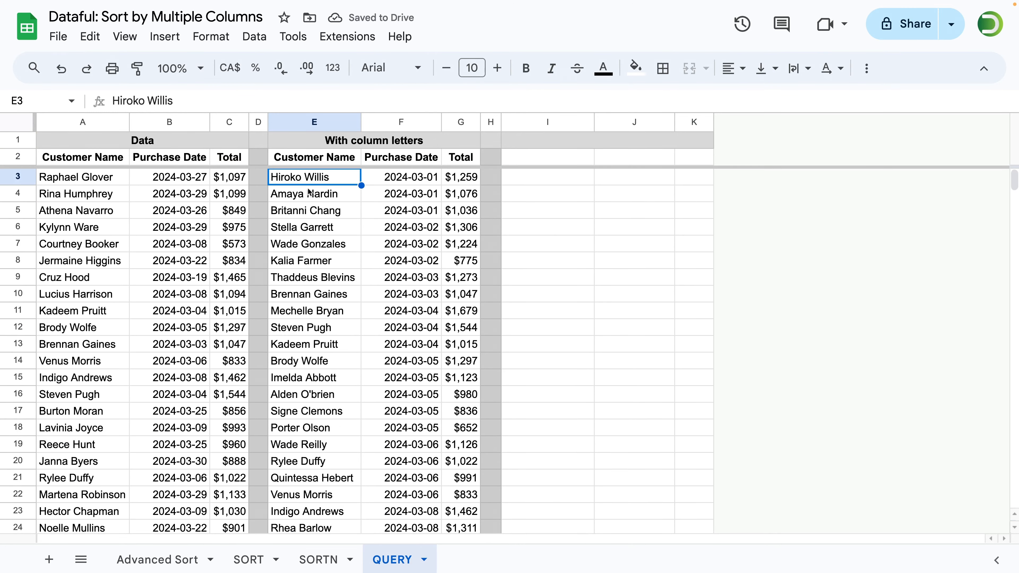
Change the data range in the E2 QUERY formula back to the open-ended A2:C
{"action": "left_click", "coordinate": [330, 158]}
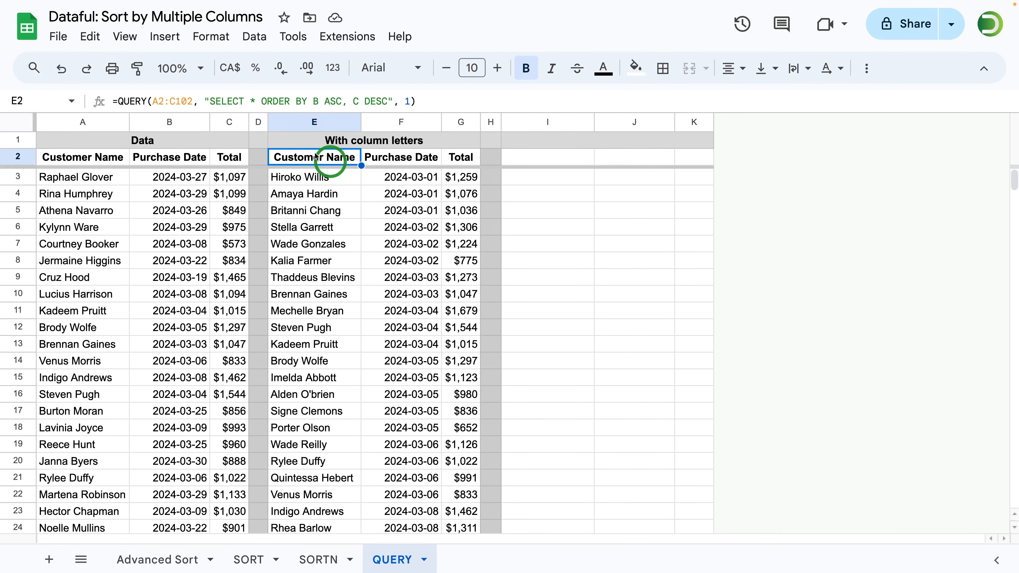
{"action": "left_click", "coordinate": [193, 101]}
{"action": "left_click_drag", "start_coordinate": [193, 101], "coordinate": [177, 101]}
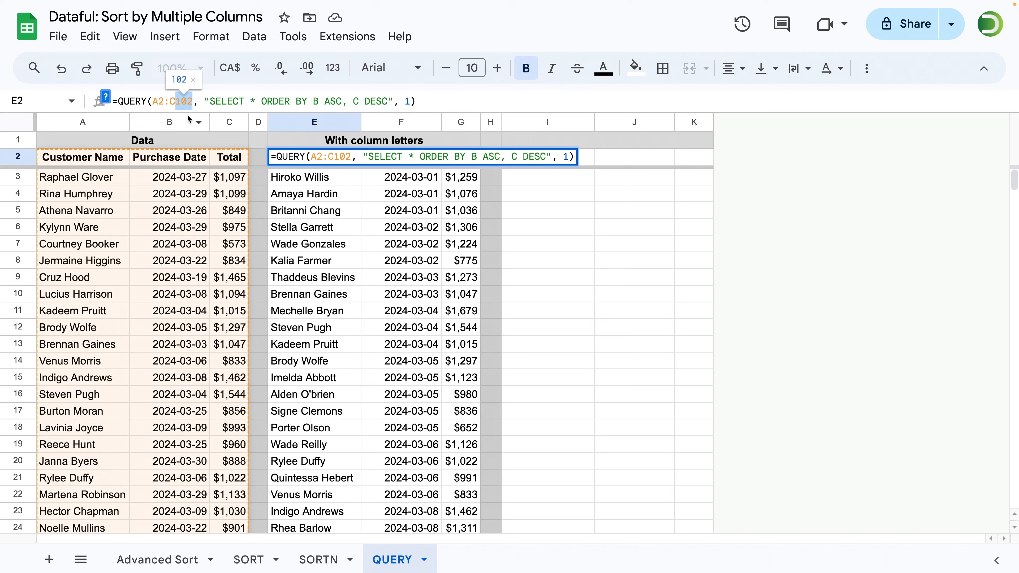
{"action": "key", "text": "BackSpace"}
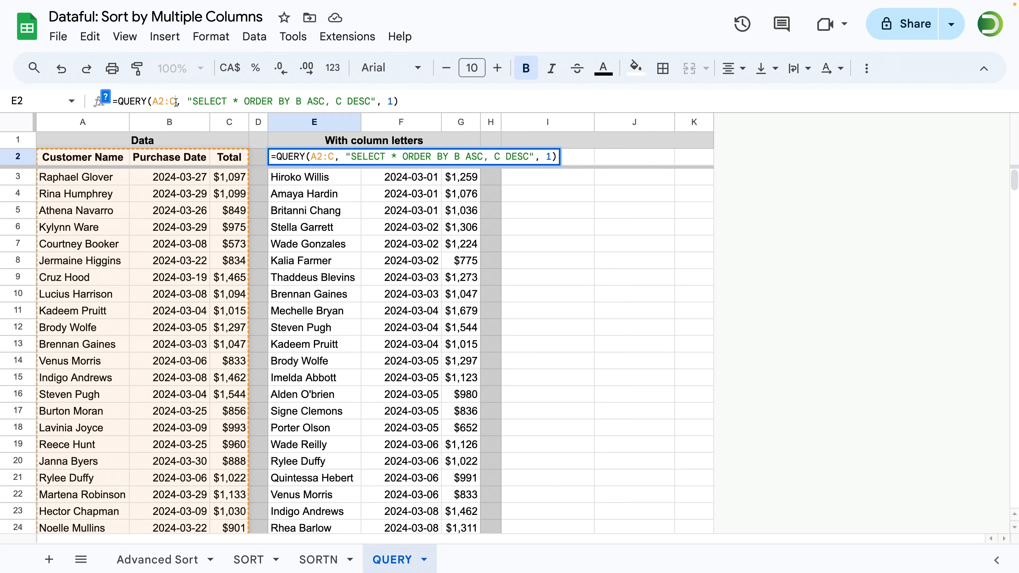
Insert the clause "WHERE B IS NOT NULL" between "SELECT *" and "ORDER BY" in the E2 query string
{"action": "left_click", "coordinate": [247, 98]}
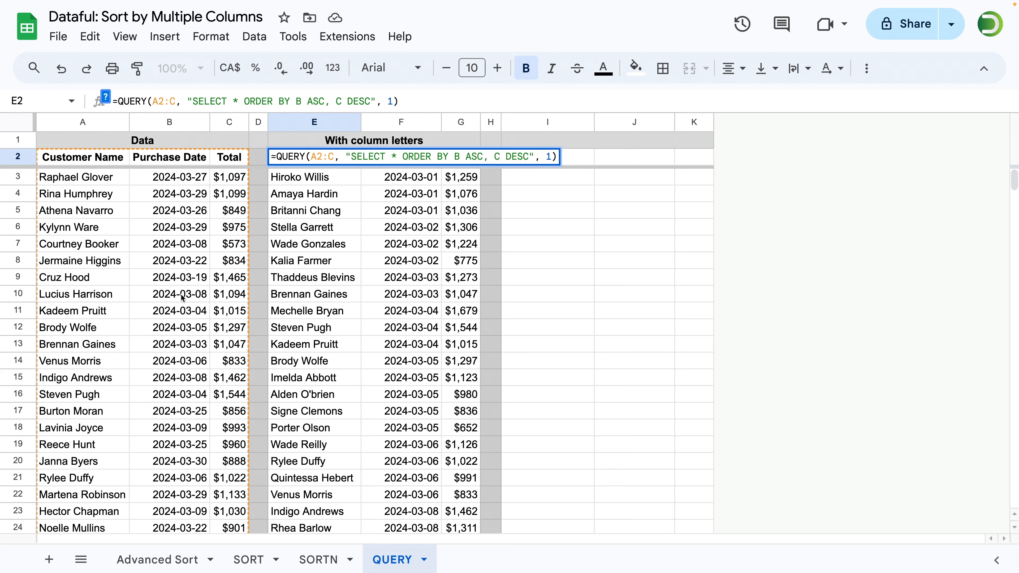
{"action": "left_click", "coordinate": [243, 101]}
{"action": "type", "text": "WHERE"}
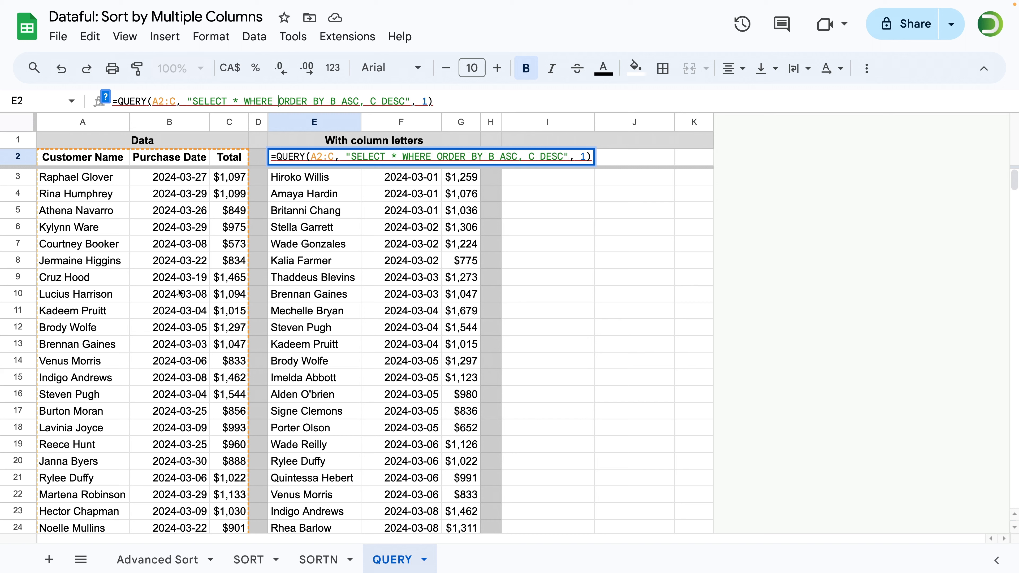
{"action": "type", "text": "B IS"}
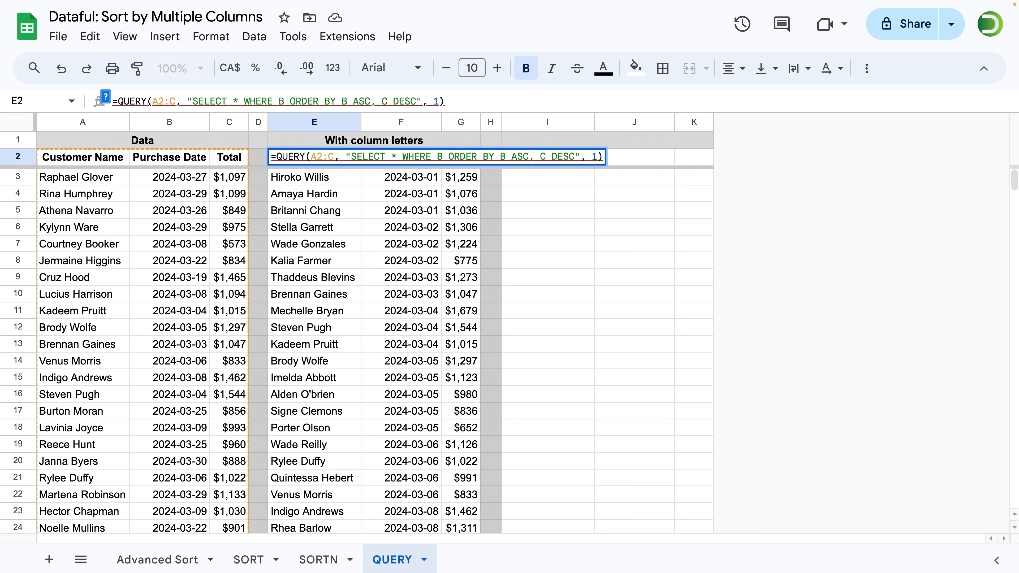
{"action": "type", "text": " NOT NULL"}
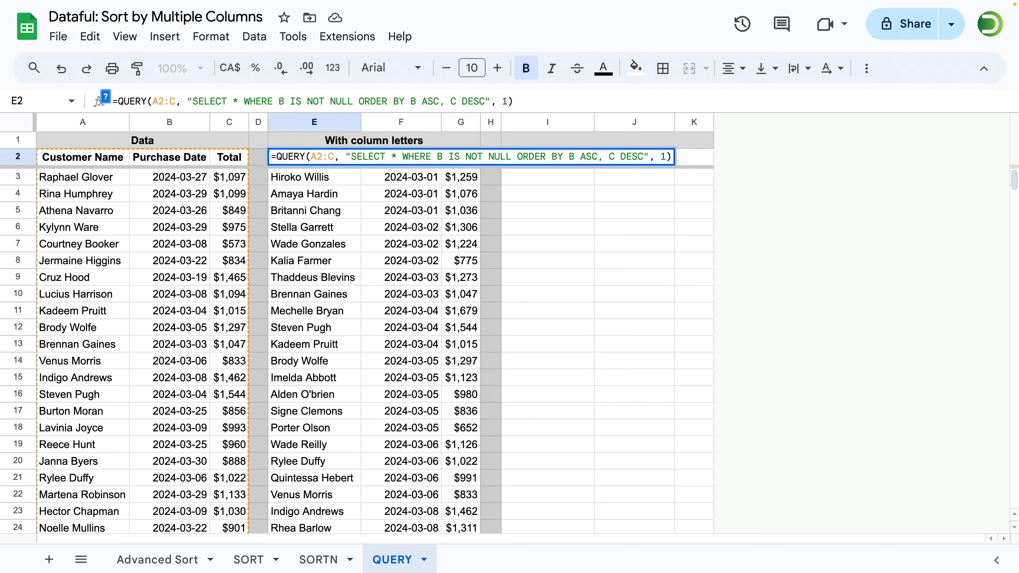
{"action": "left_click_drag", "start_coordinate": [353, 101], "coordinate": [278, 100]}
{"action": "left_click_drag", "start_coordinate": [347, 100], "coordinate": [295, 99]}
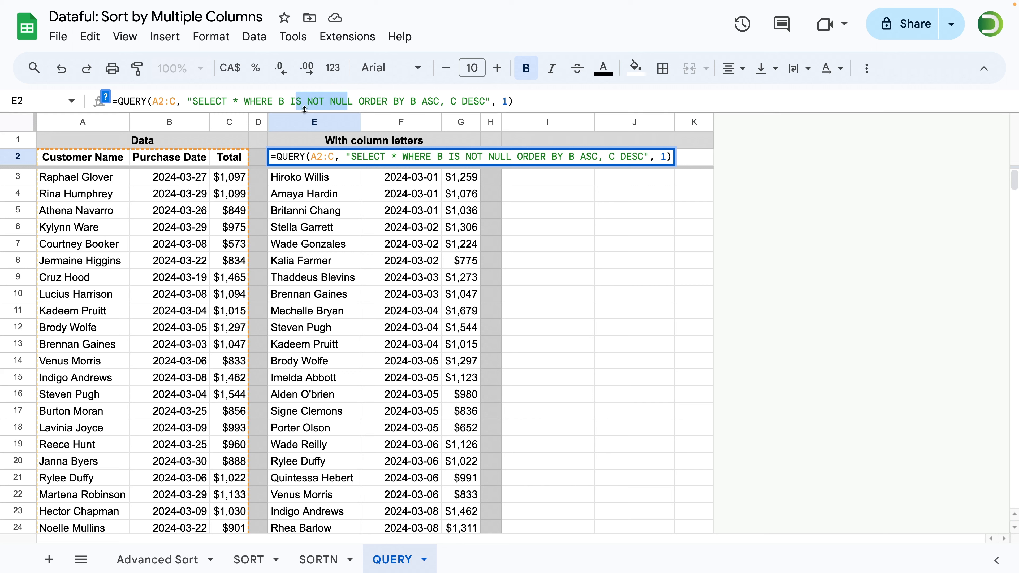
{"action": "left_click", "coordinate": [353, 102]}
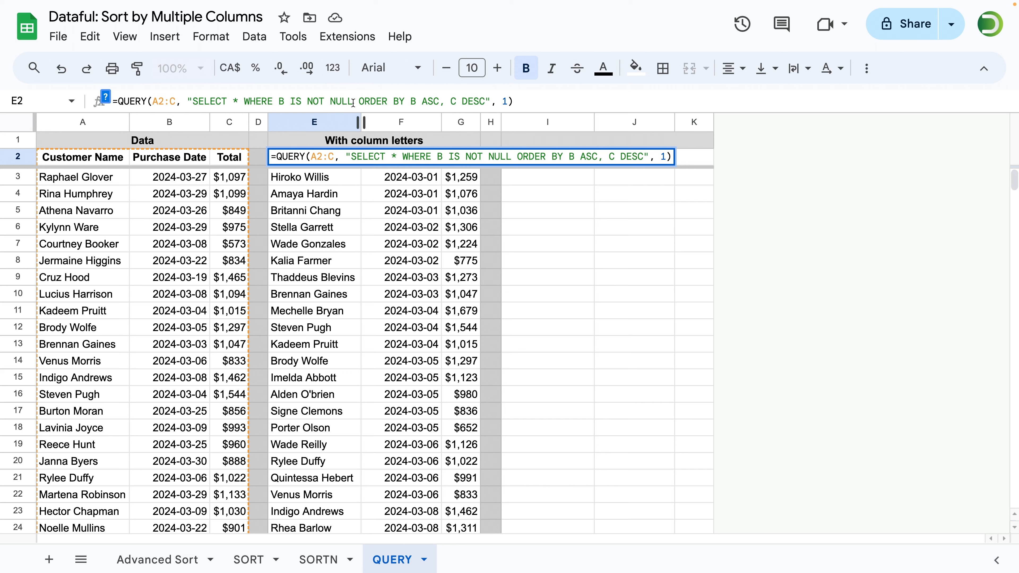